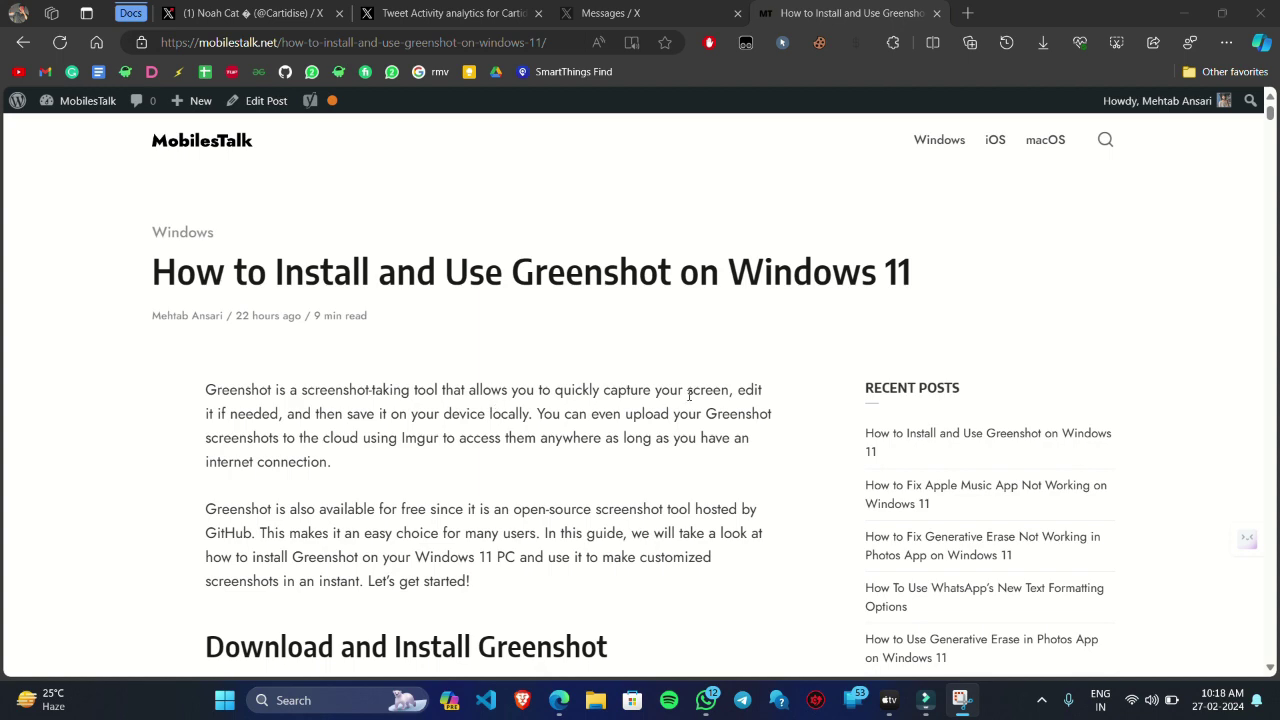
# Go from the article to the Greenshot downloads page and download the latest stable Windows installer
pyautogui.scroll(-2, 689, 395)
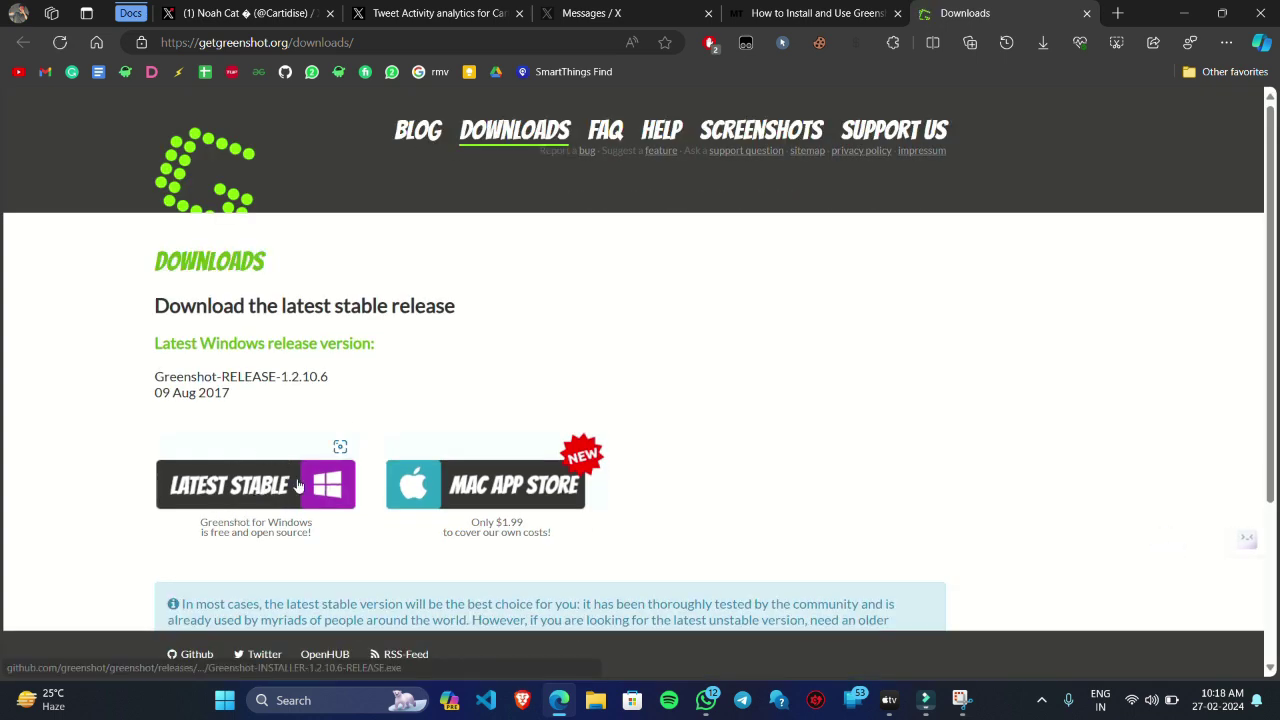
pyautogui.click(297, 485)
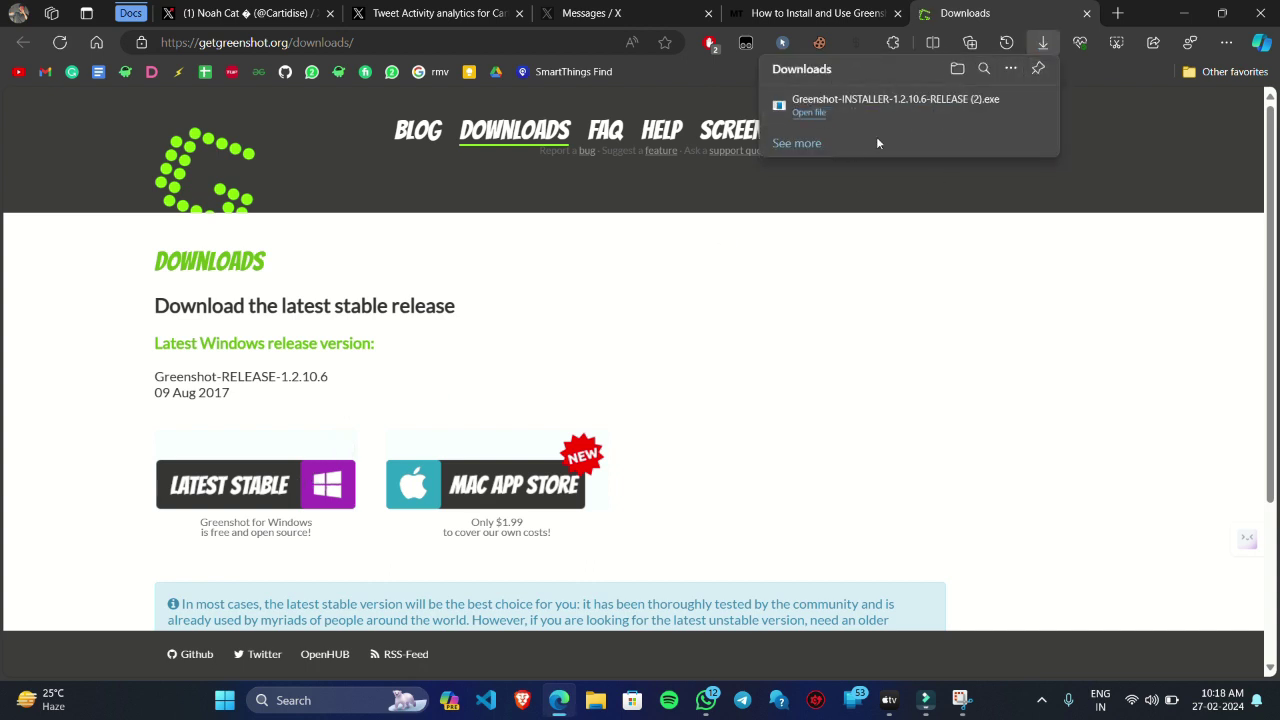
# Return to the MobilesTalk article and read its Greenshot installation steps and the first instructions for taking screenshots
pyautogui.click(850, 16)
pyautogui.scroll(-9, 622, 387)
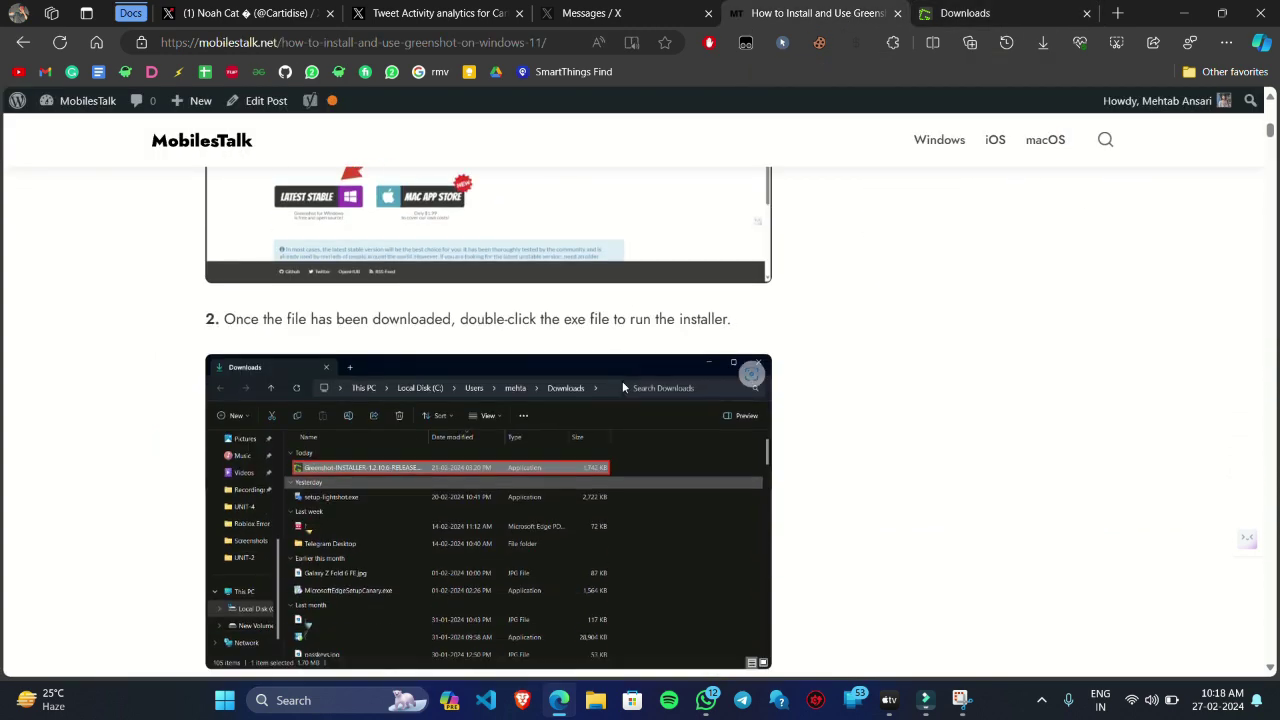
pyautogui.scroll(-2, 622, 387)
pyautogui.scroll(1, 622, 387)
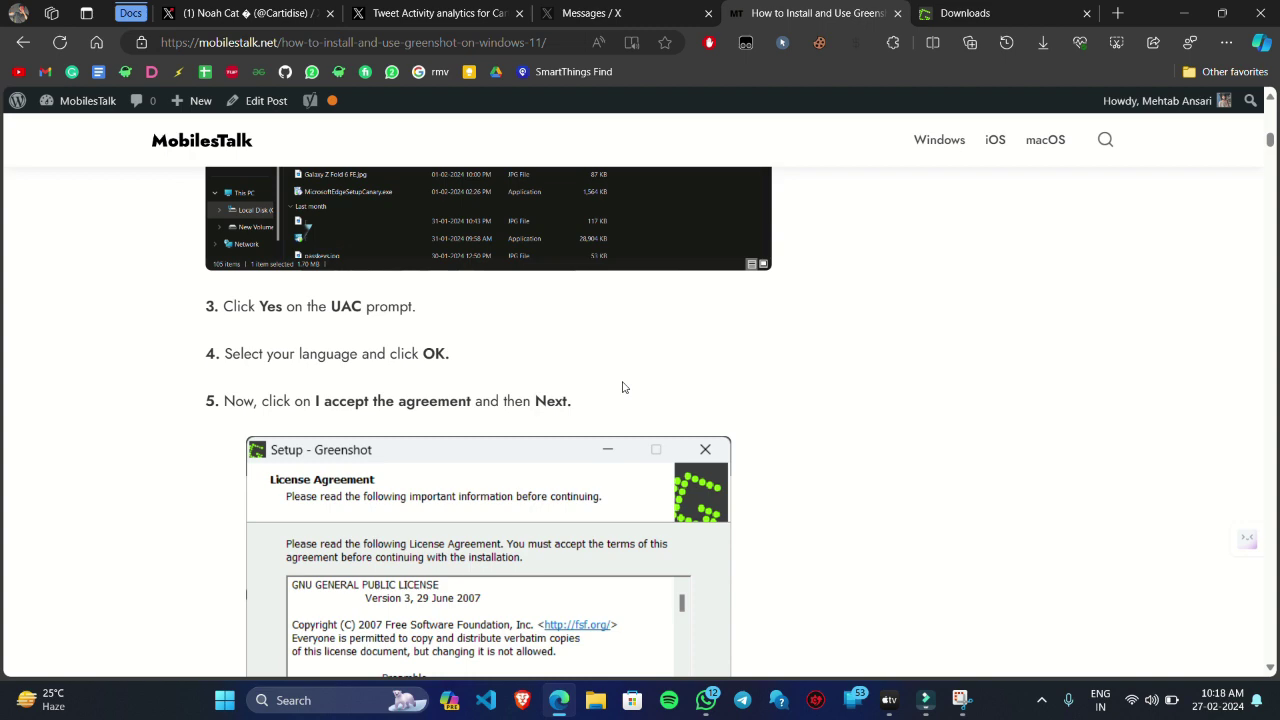
pyautogui.scroll(-2, 622, 387)
pyautogui.scroll(1, 622, 387)
pyautogui.scroll(-1, 622, 387)
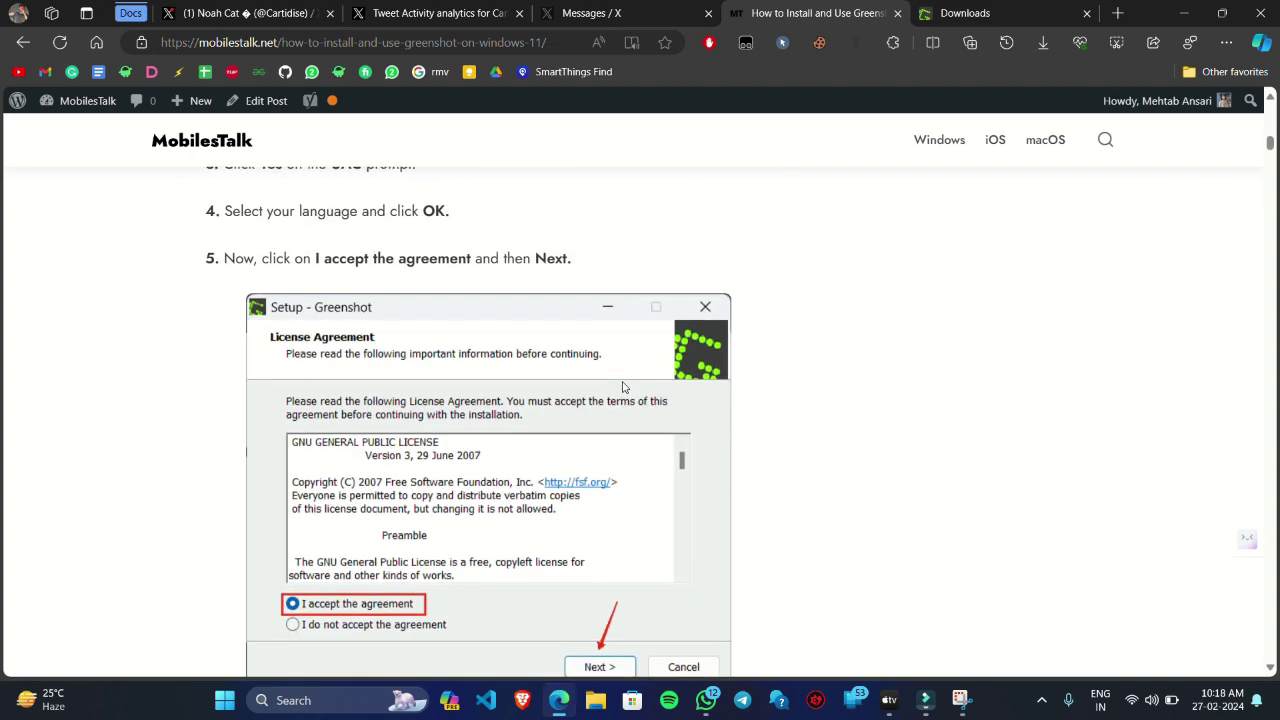
pyautogui.scroll(-1, 622, 387)
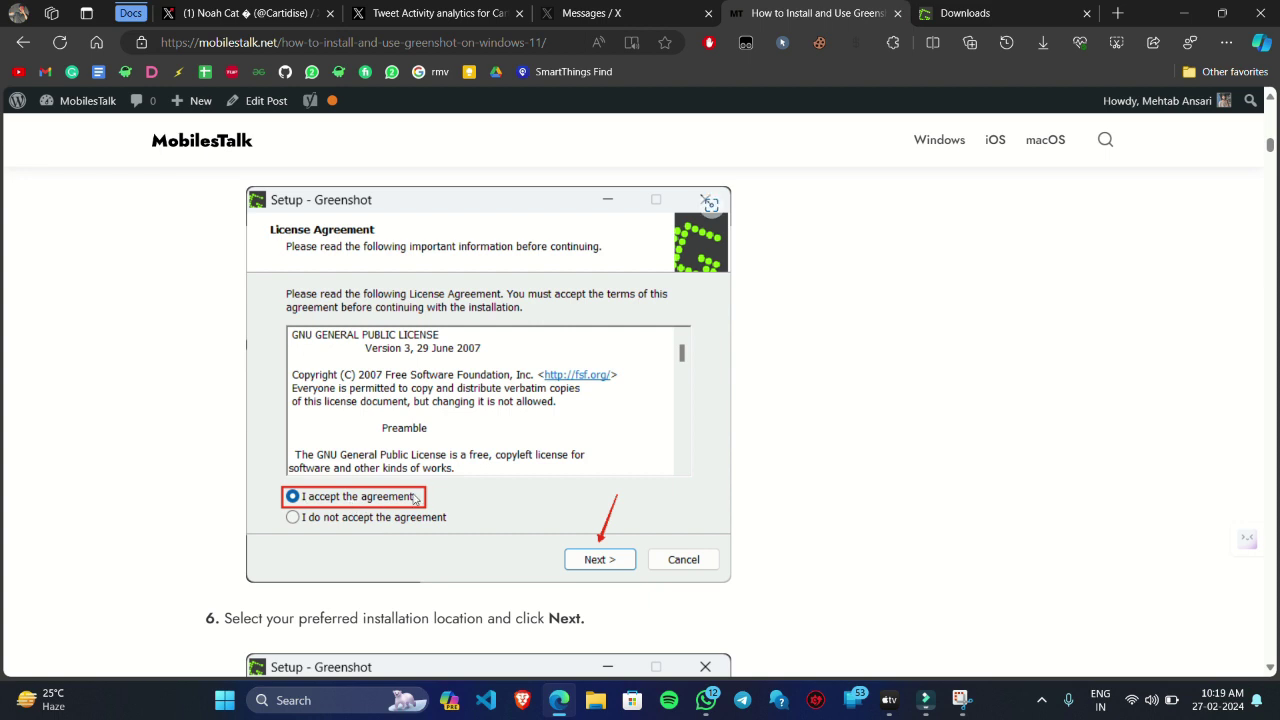
pyautogui.scroll(-1, 603, 573)
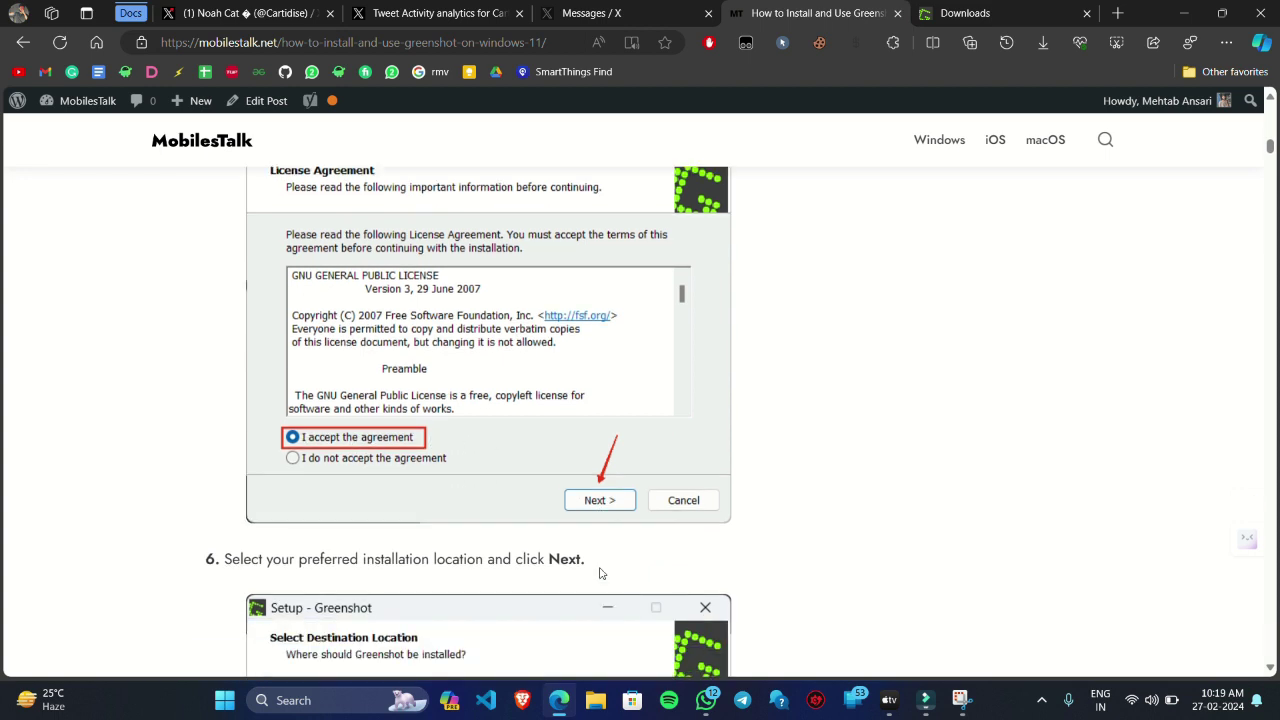
pyautogui.scroll(-4, 600, 573)
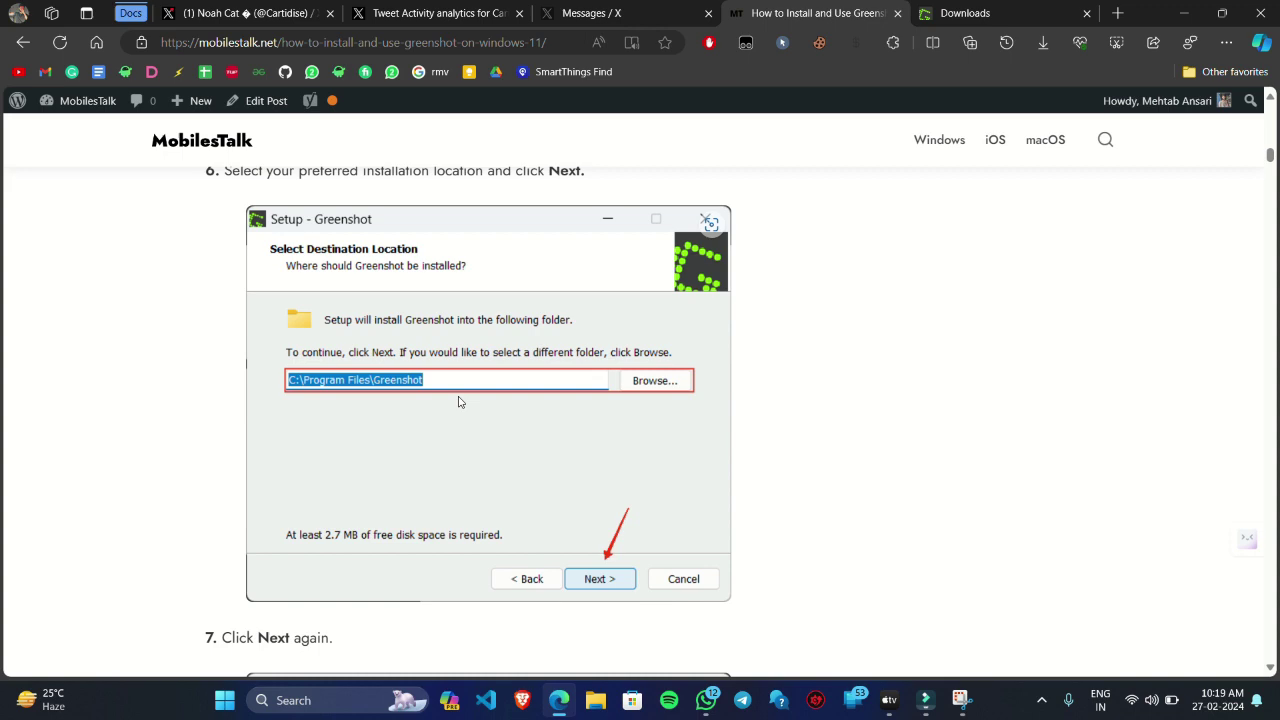
pyautogui.scroll(-5, 459, 401)
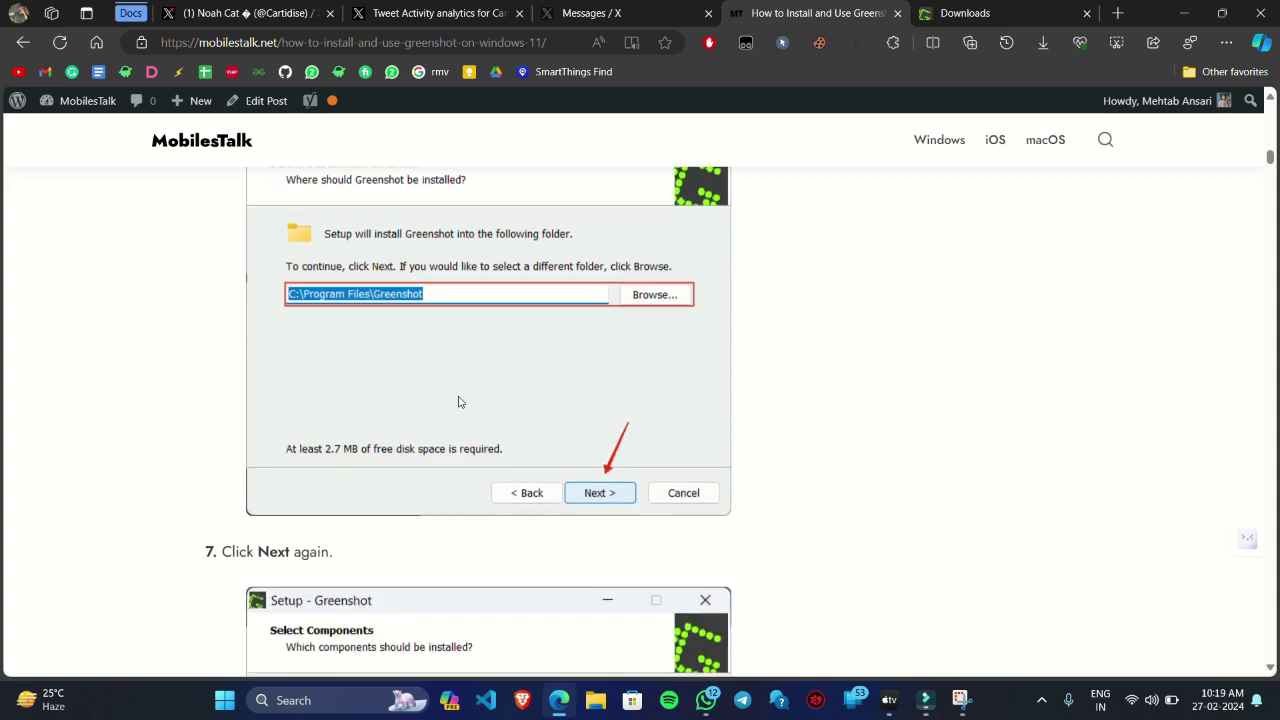
pyautogui.scroll(-5, 616, 566)
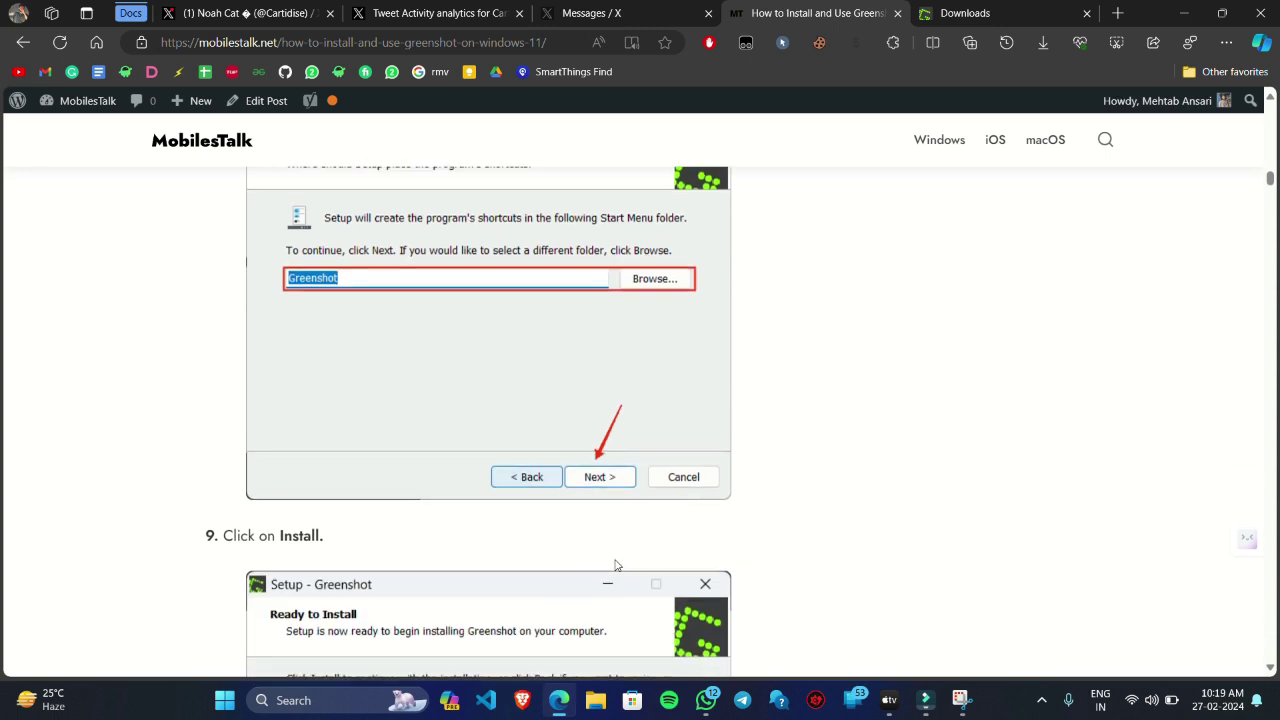
pyautogui.scroll(-5, 616, 566)
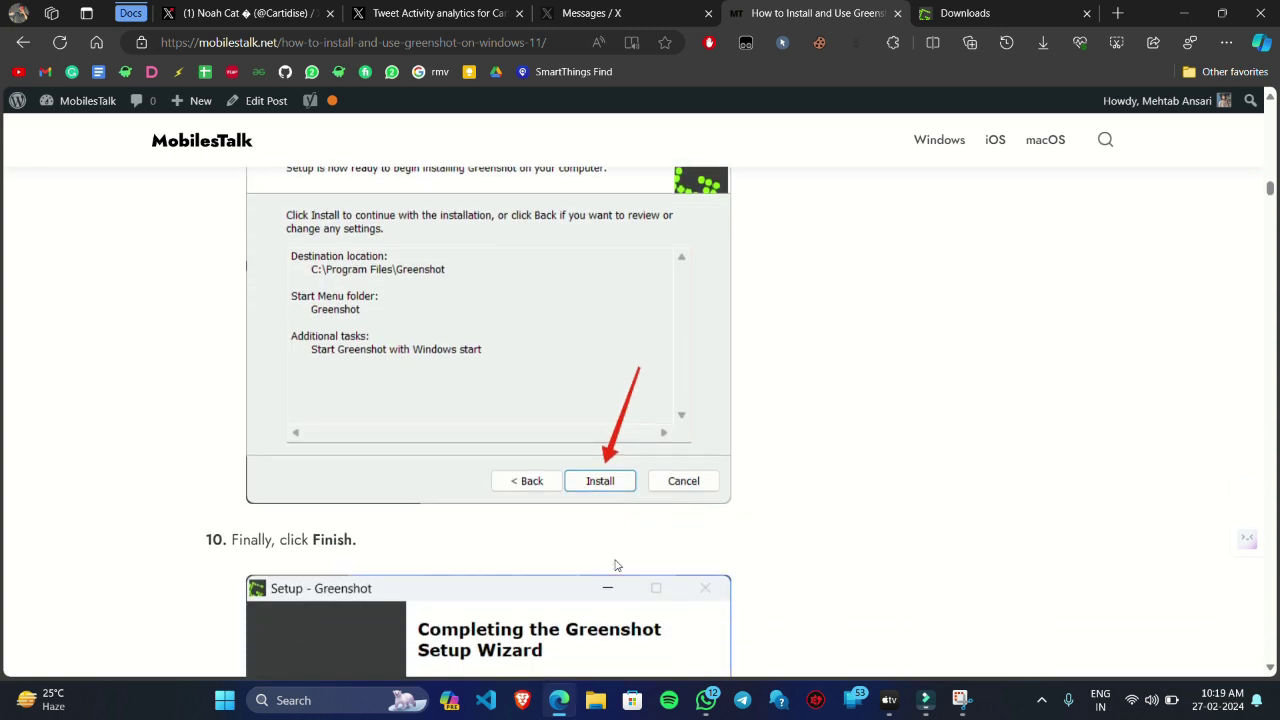
pyautogui.scroll(-5, 616, 566)
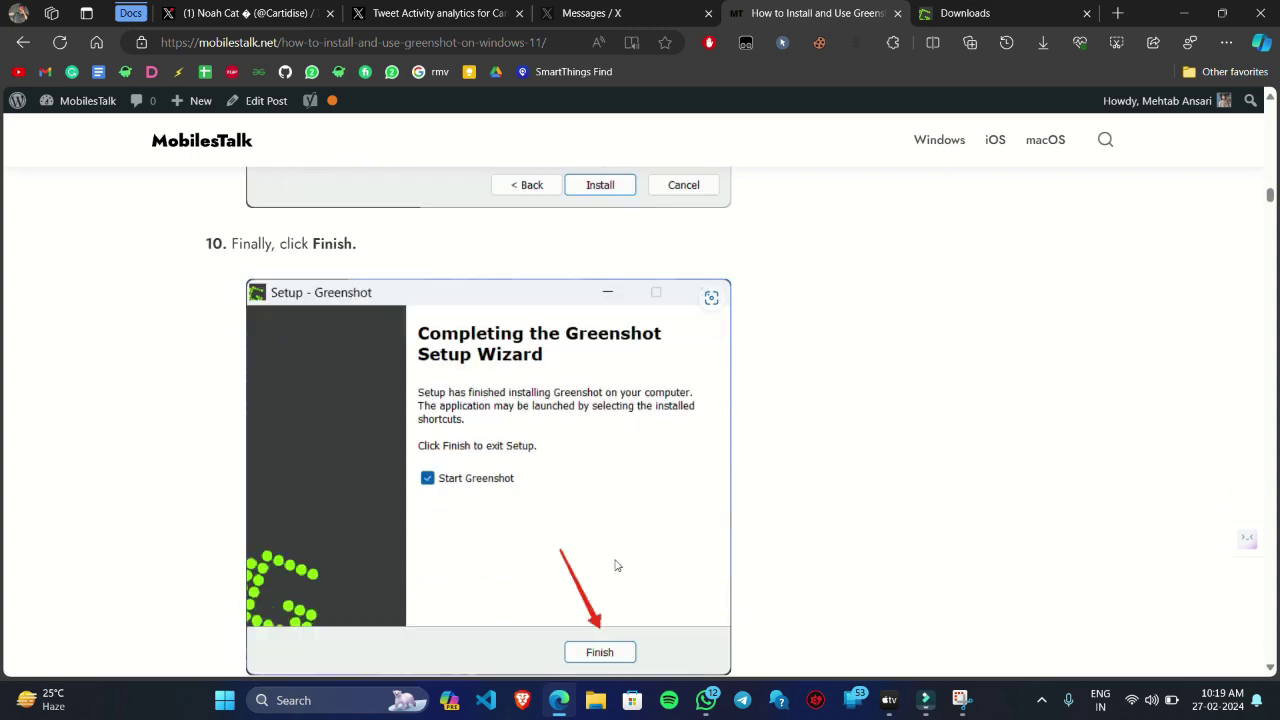
pyautogui.scroll(-1, 616, 560)
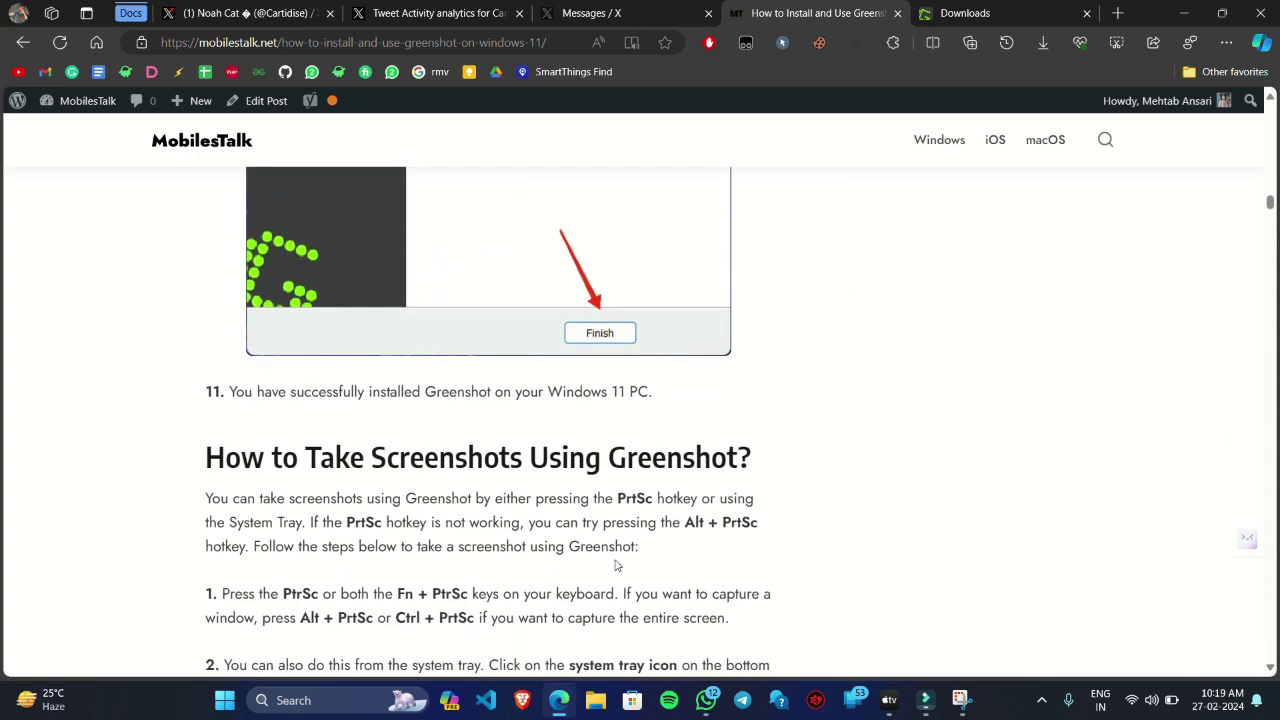
pyautogui.scroll(-2, 674, 526)
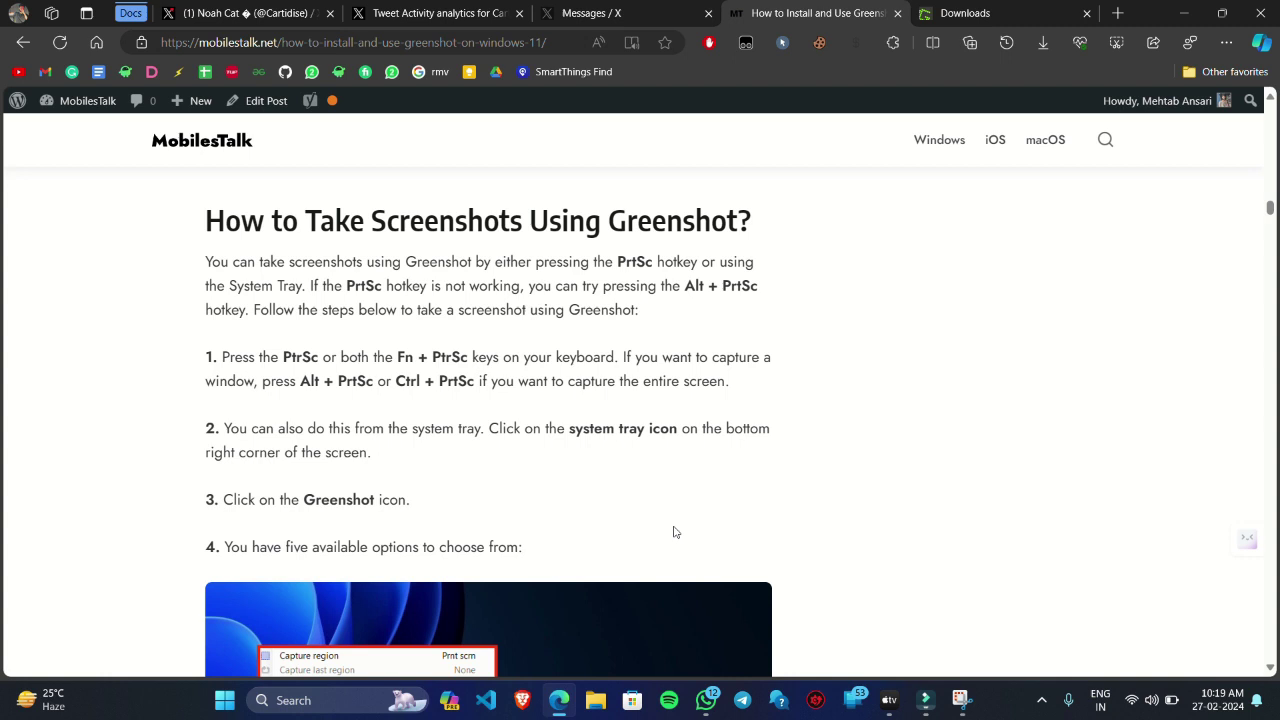
pyautogui.tripleClick(297, 360)
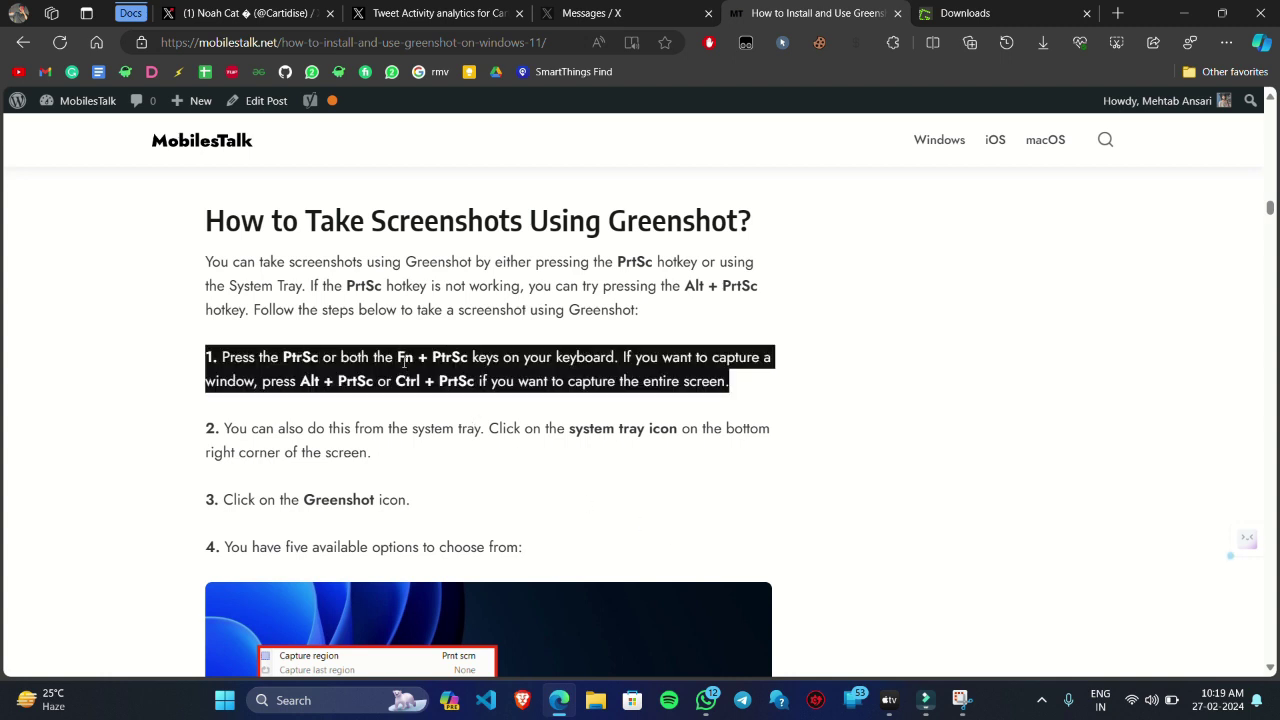
pyautogui.moveTo(404, 362); pyautogui.dragTo(441, 362)
pyautogui.rightClick(540, 395)
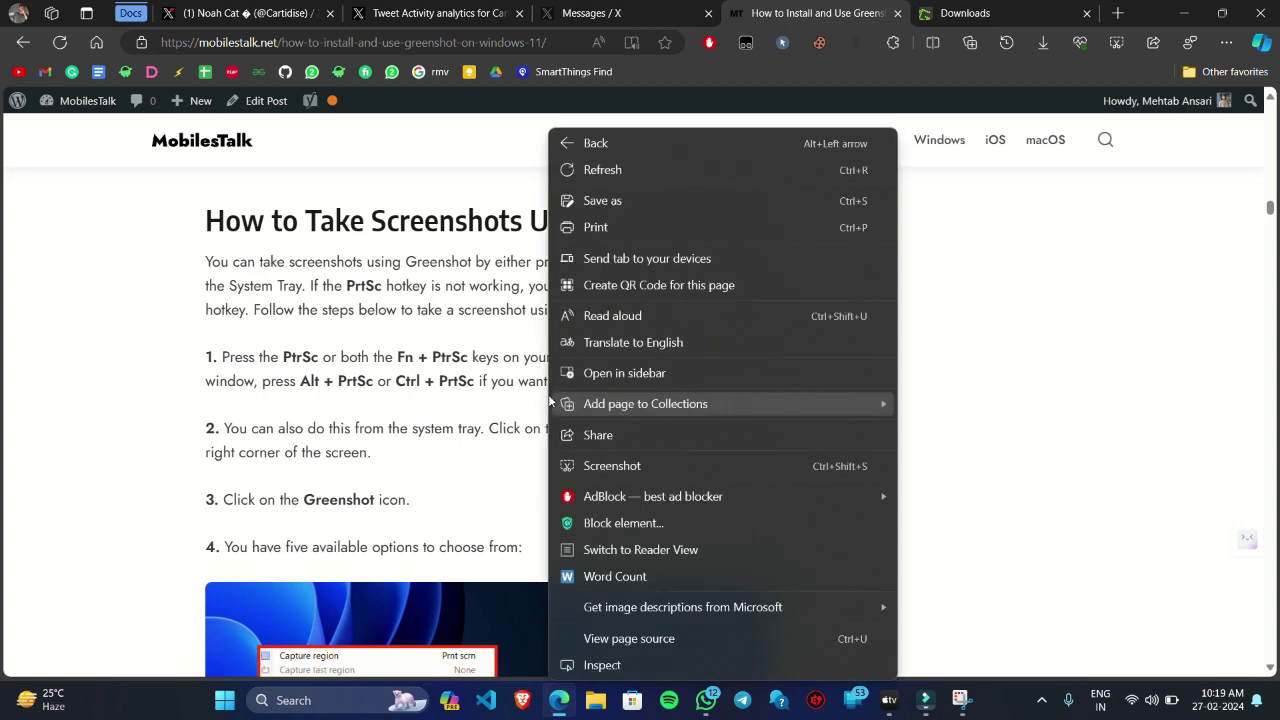
pyautogui.click(478, 373)
# Use Greenshot's Capture region to grab the article section from the "How to Take Screenshots Using Greenshot?" heading through item 4
pyautogui.click(1041, 700)
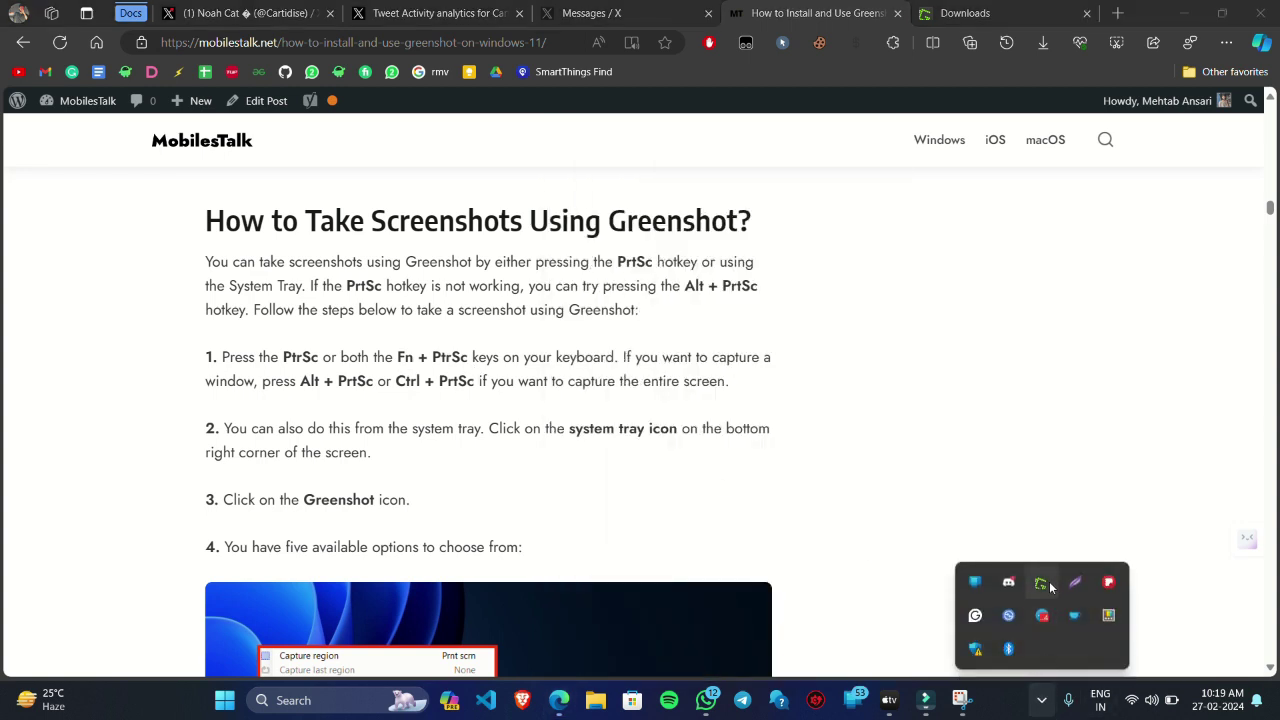
pyautogui.rightClick(1045, 585)
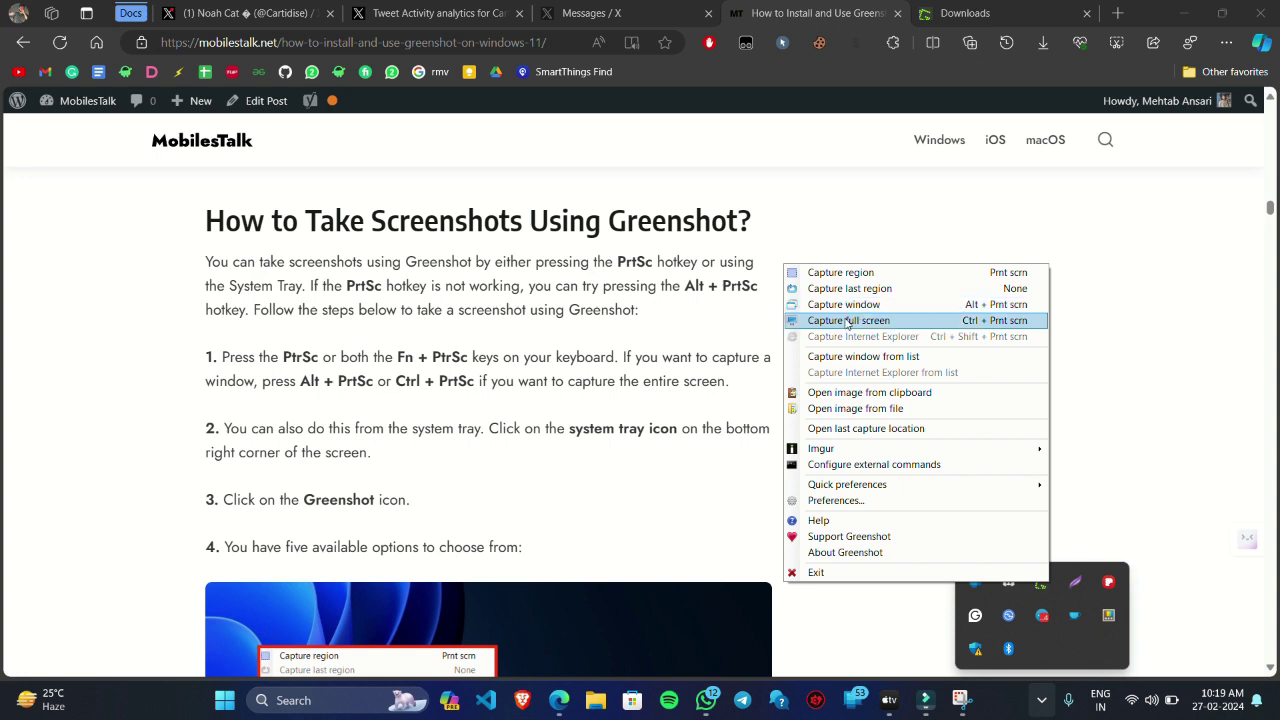
pyautogui.moveTo(880, 362)
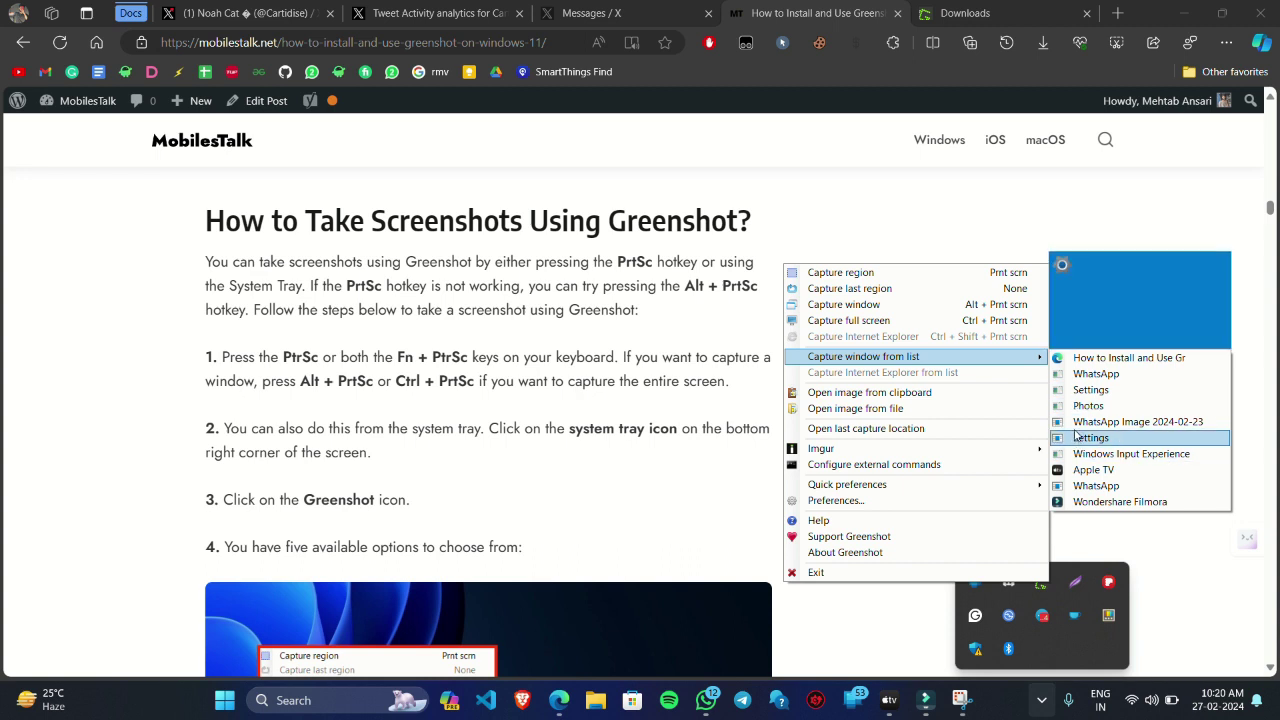
pyautogui.moveTo(1086, 360)
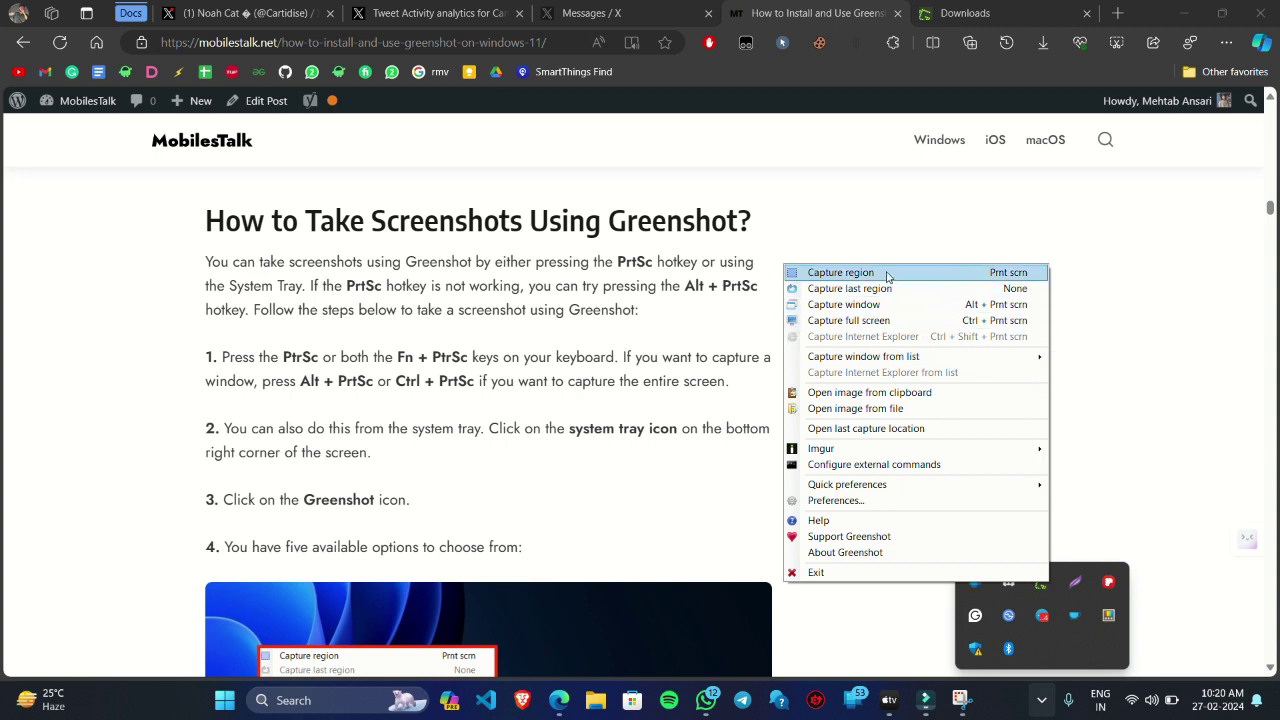
pyautogui.click(887, 276)
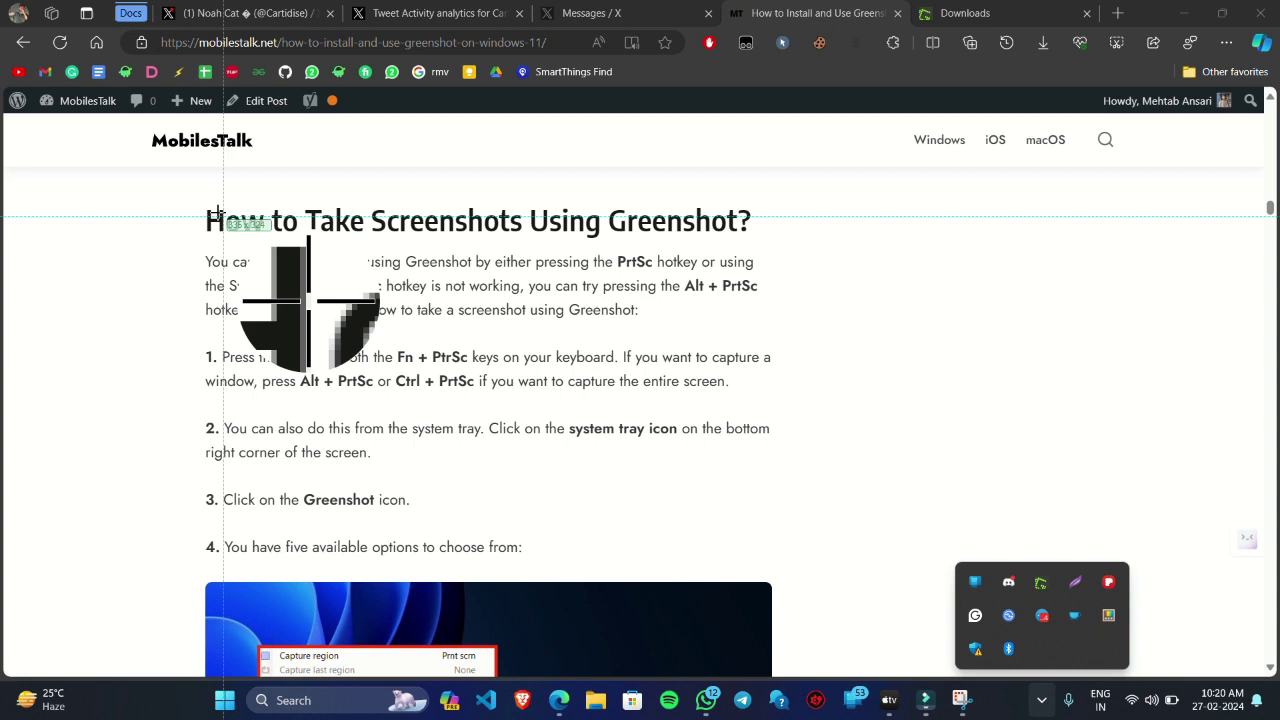
pyautogui.moveTo(205, 207); pyautogui.dragTo(772, 574)
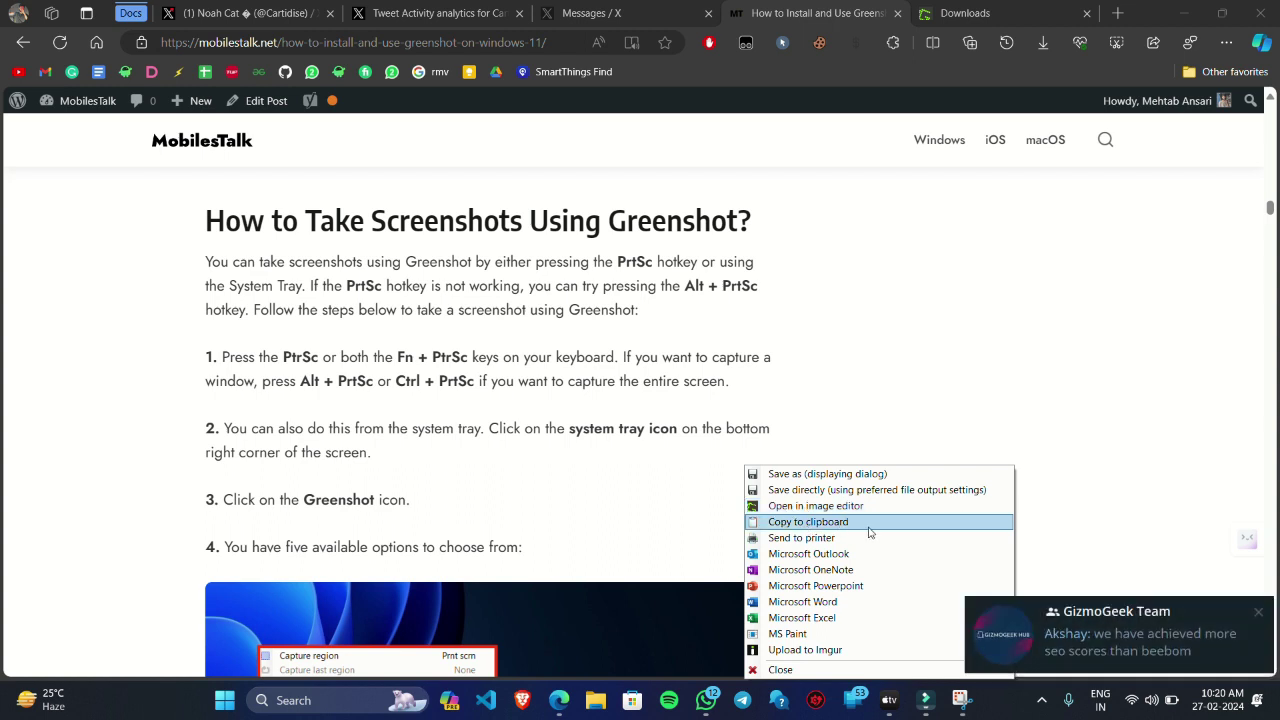
pyautogui.moveTo(850, 540)
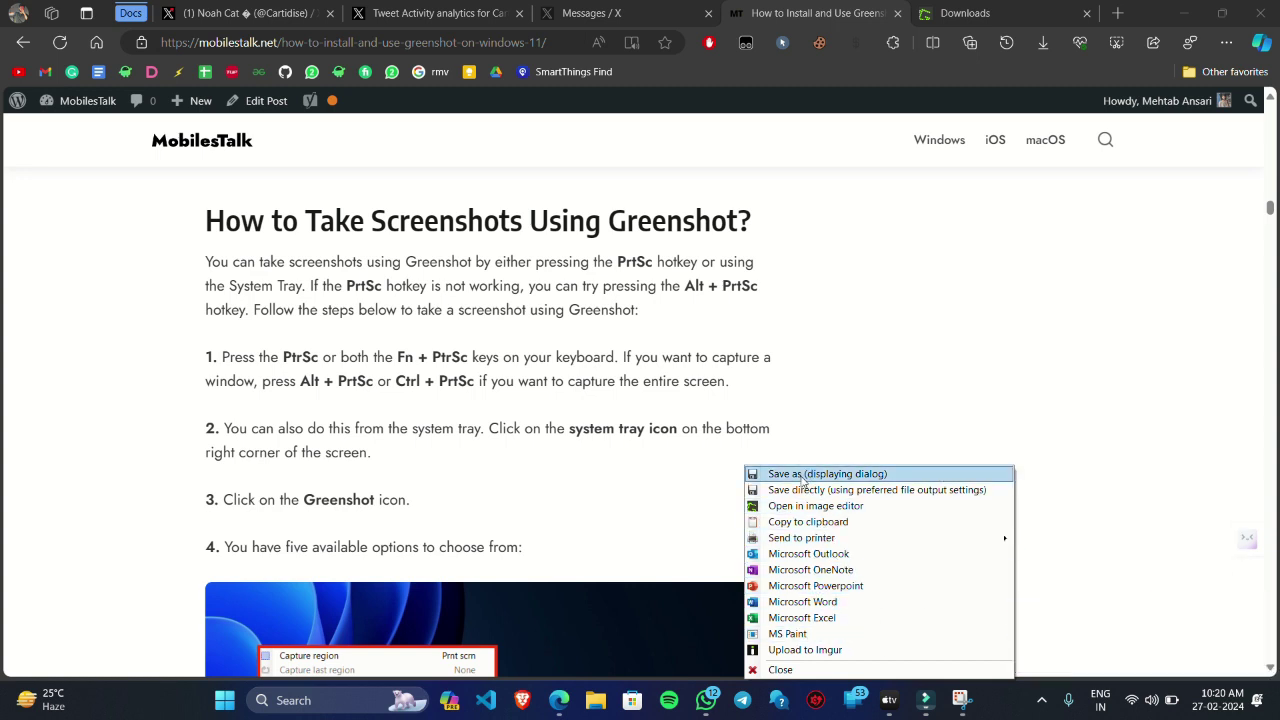
pyautogui.click(802, 478)
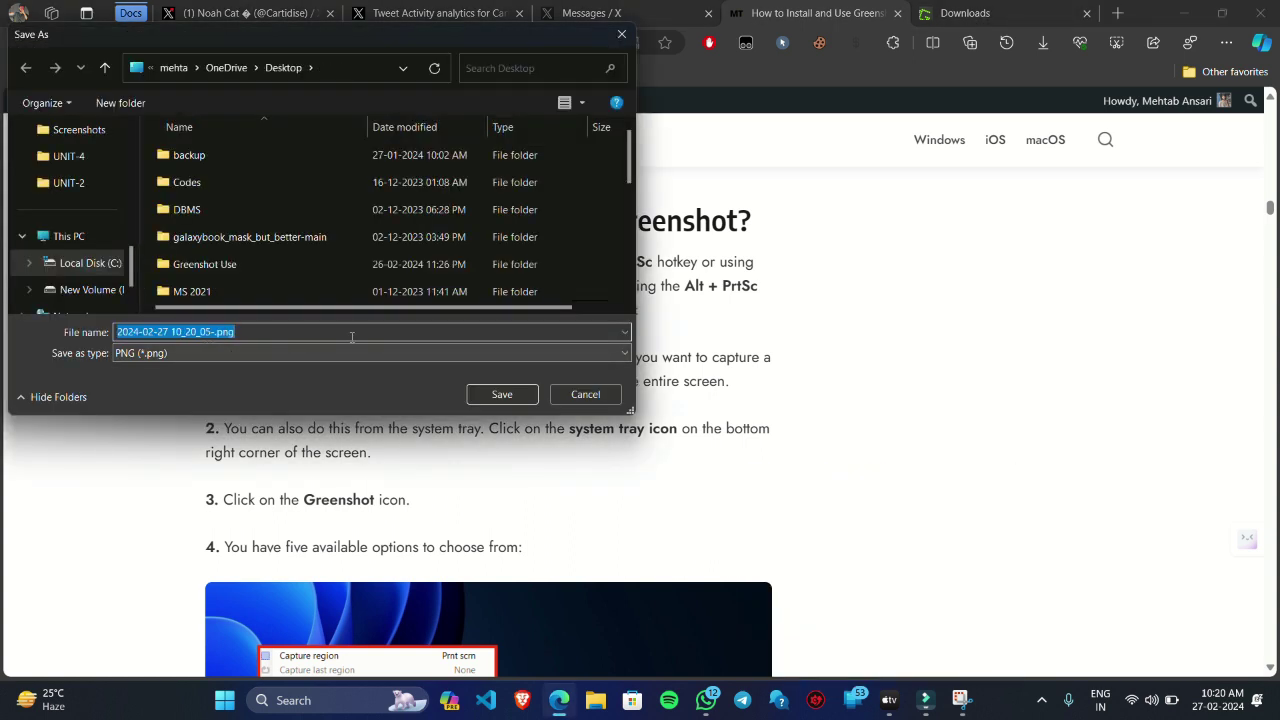
pyautogui.click(520, 400)
# Take a Greenshot window capture of the whole browser window and open it in the image editor
pyautogui.click(1041, 700)
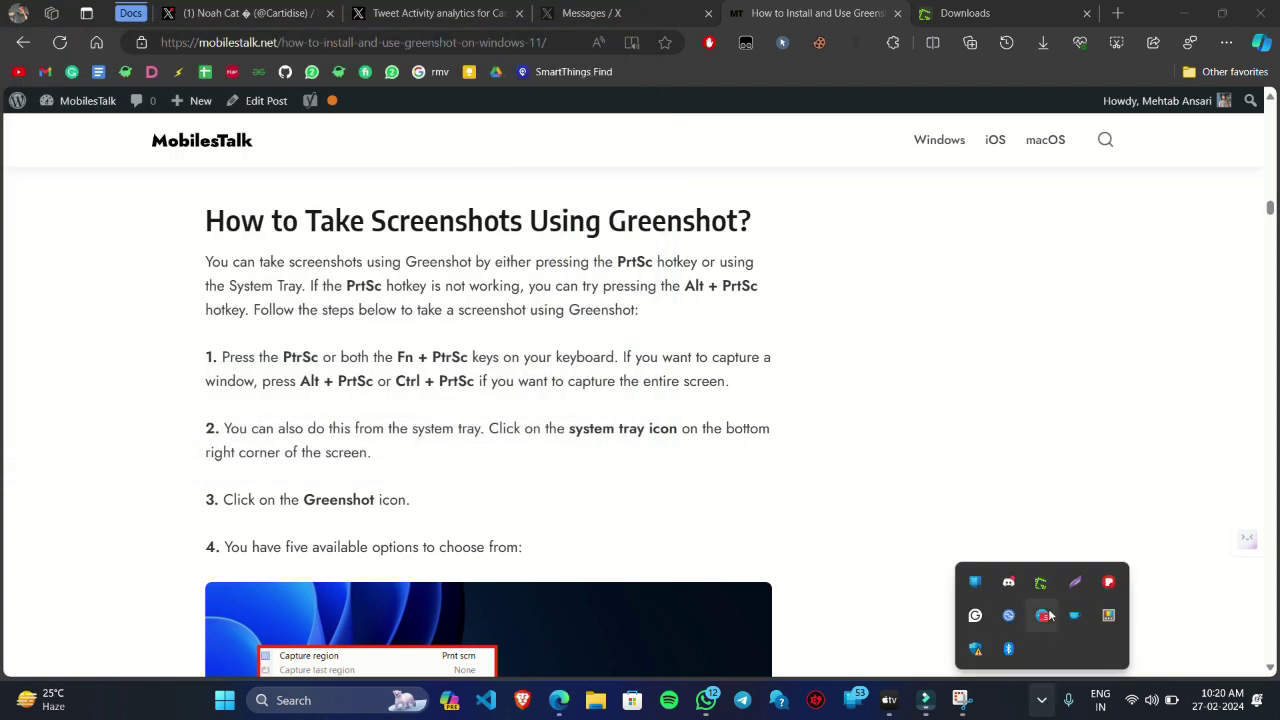
pyautogui.rightClick(1041, 584)
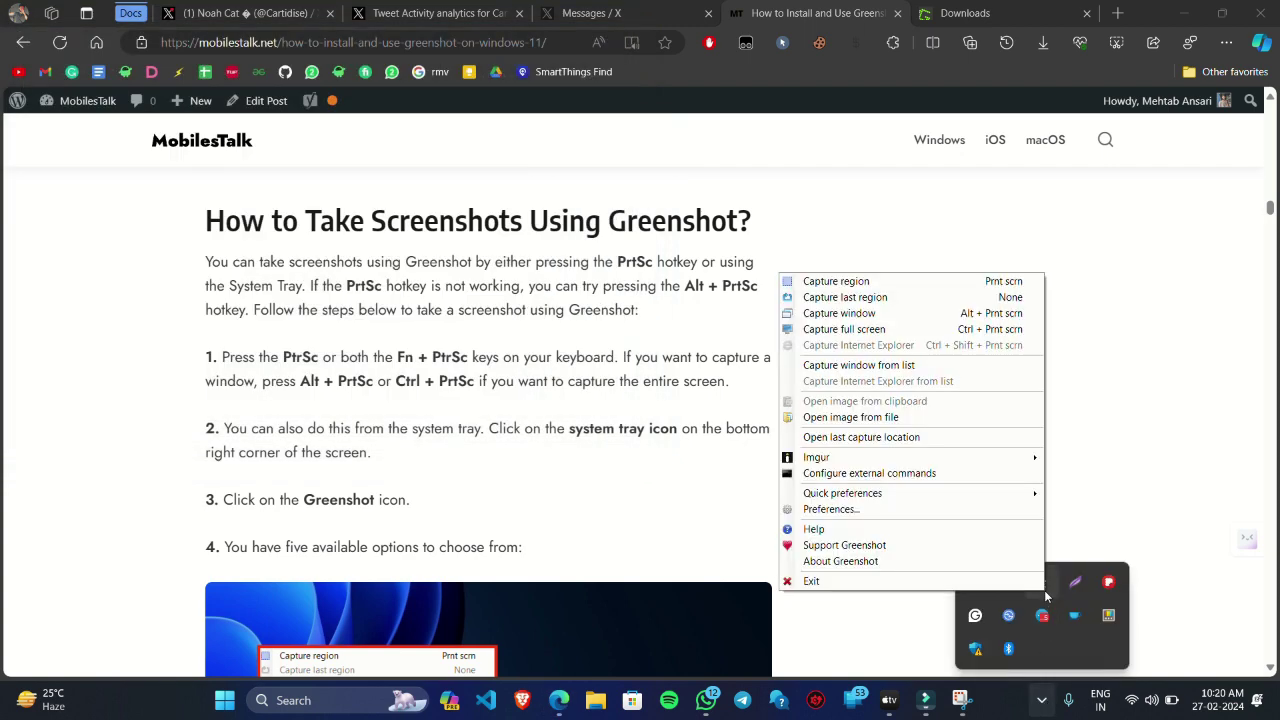
pyautogui.click(825, 315)
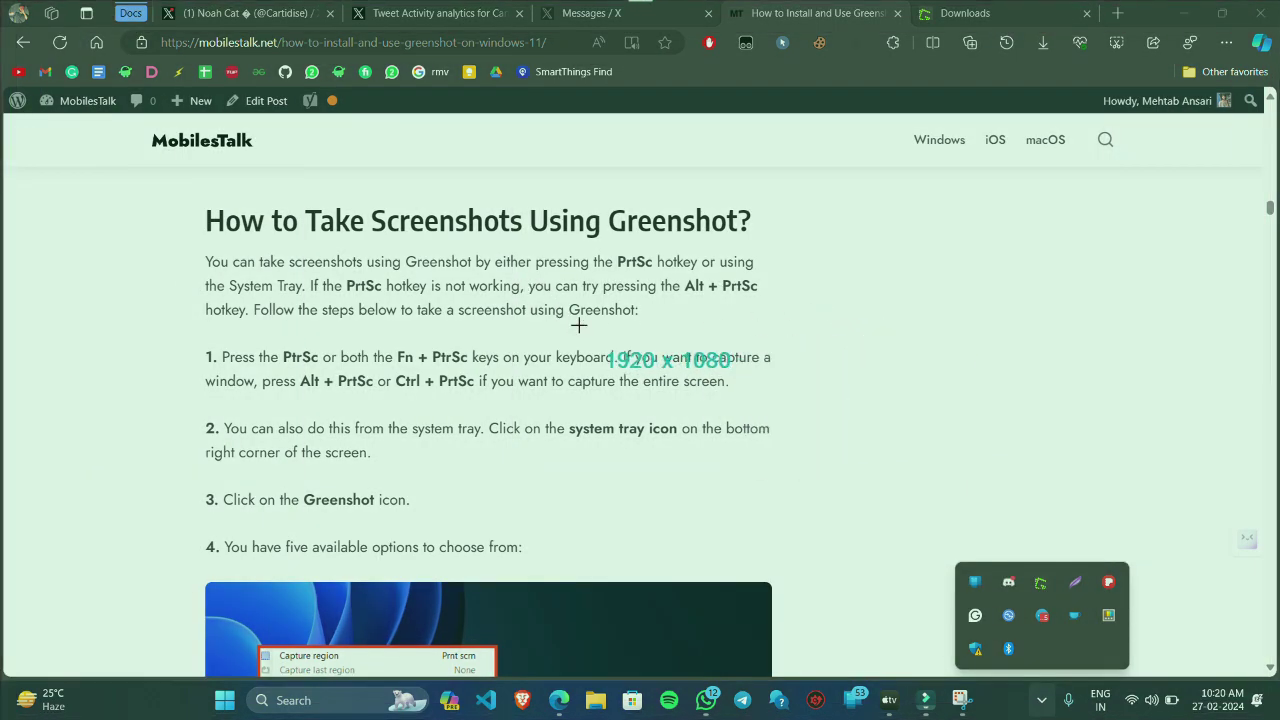
pyautogui.click(578, 325)
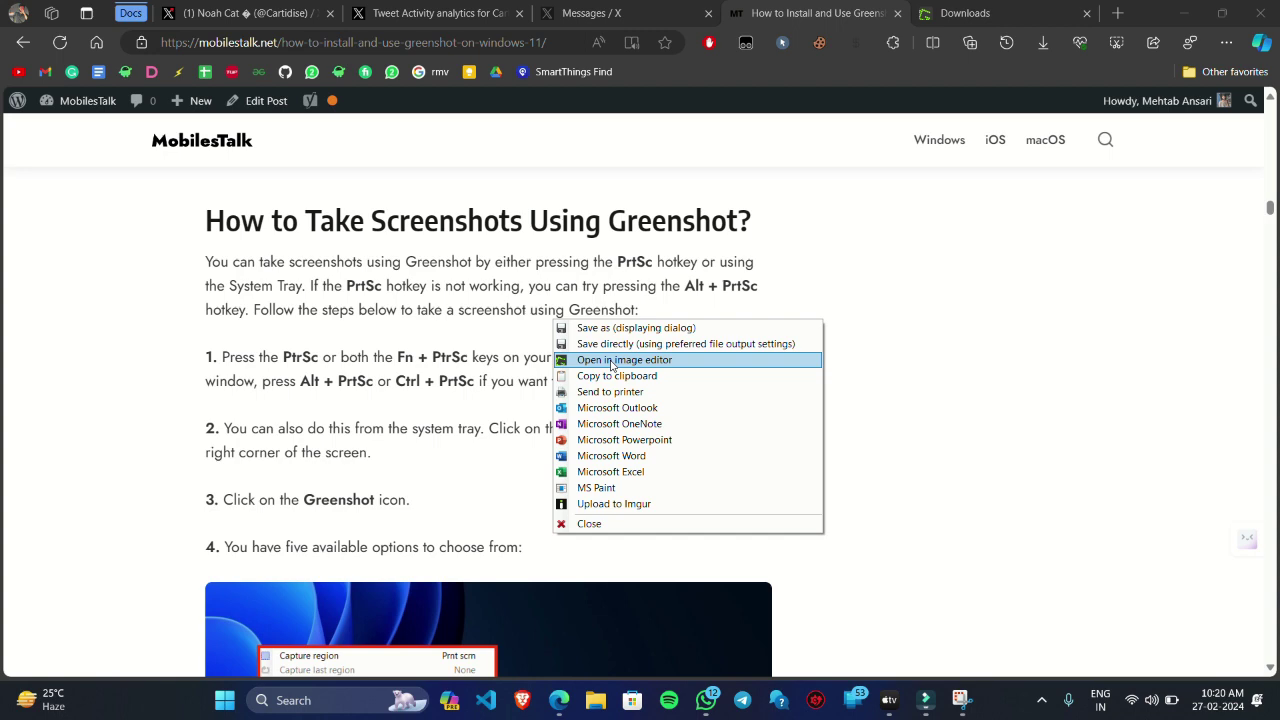
pyautogui.click(612, 362)
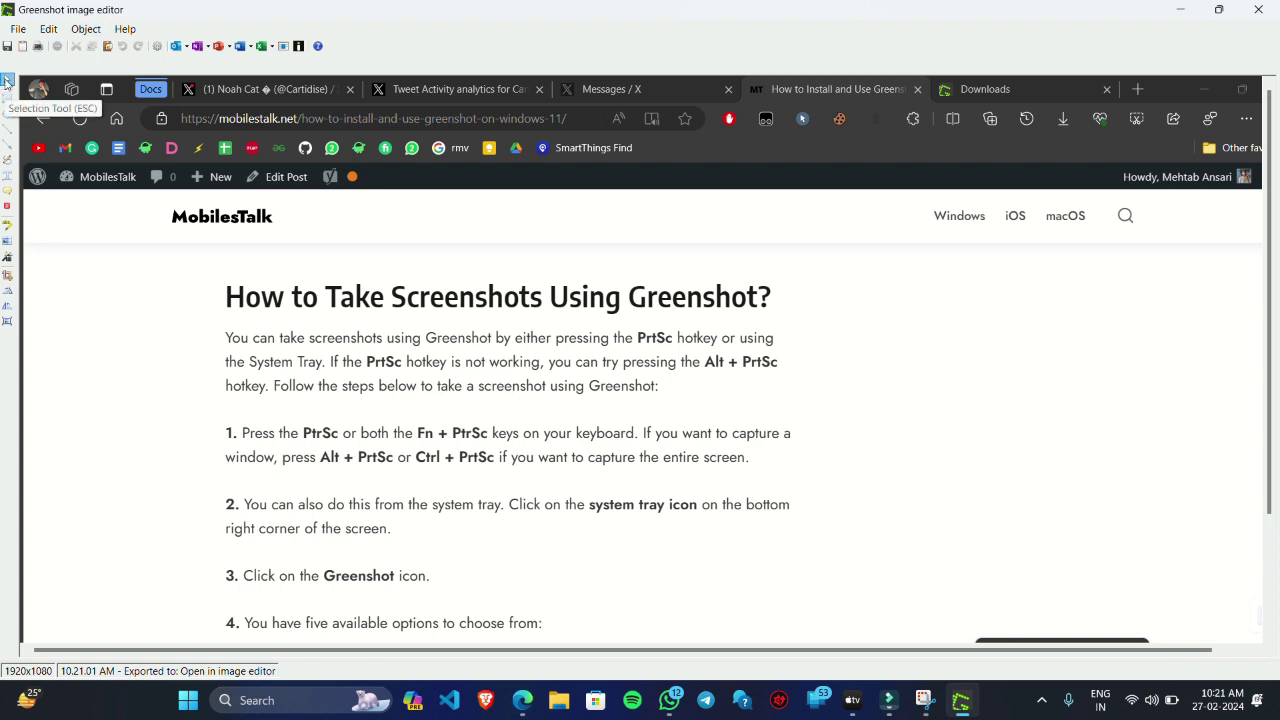
# Draw a rectangle around the "How to Take Screenshots Using Greenshot?" heading and set its fill colour to Transparent
pyautogui.click(7, 98)
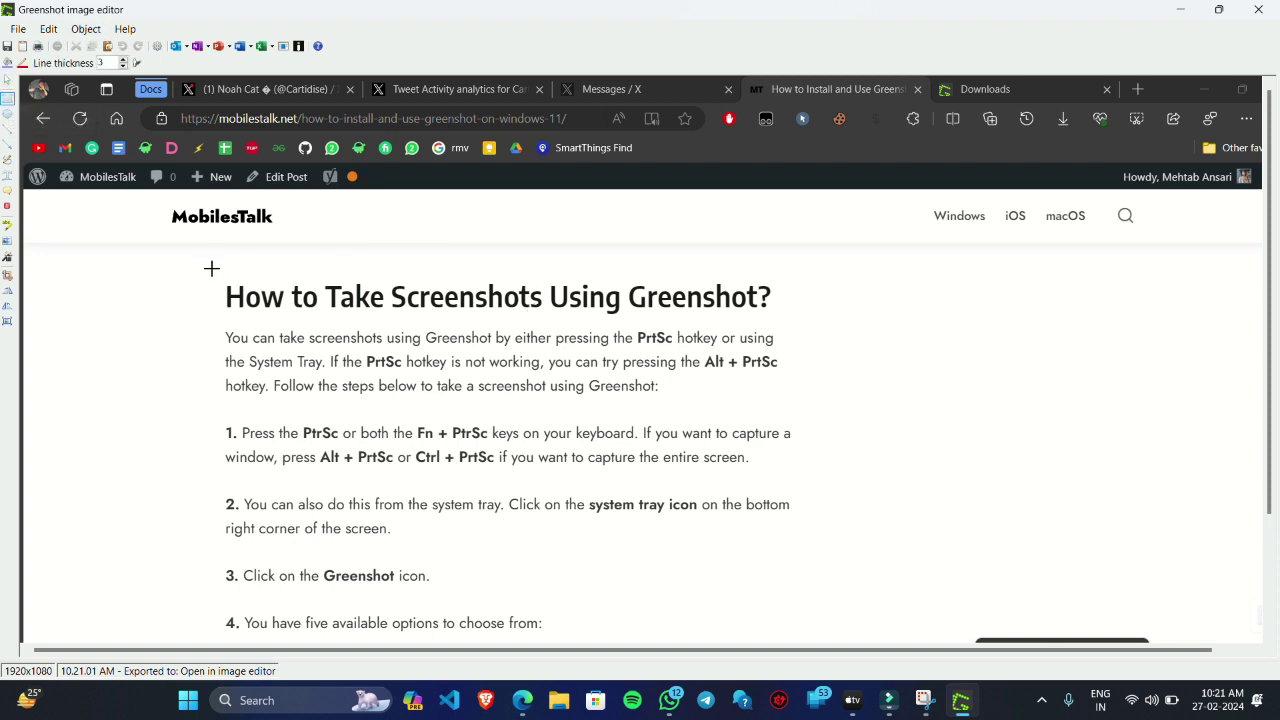
pyautogui.moveTo(211, 269)
pyautogui.mouseDown()
pyautogui.moveTo(417, 311)
pyautogui.moveTo(766, 334)
pyautogui.moveTo(771, 318)
pyautogui.mouseUp()
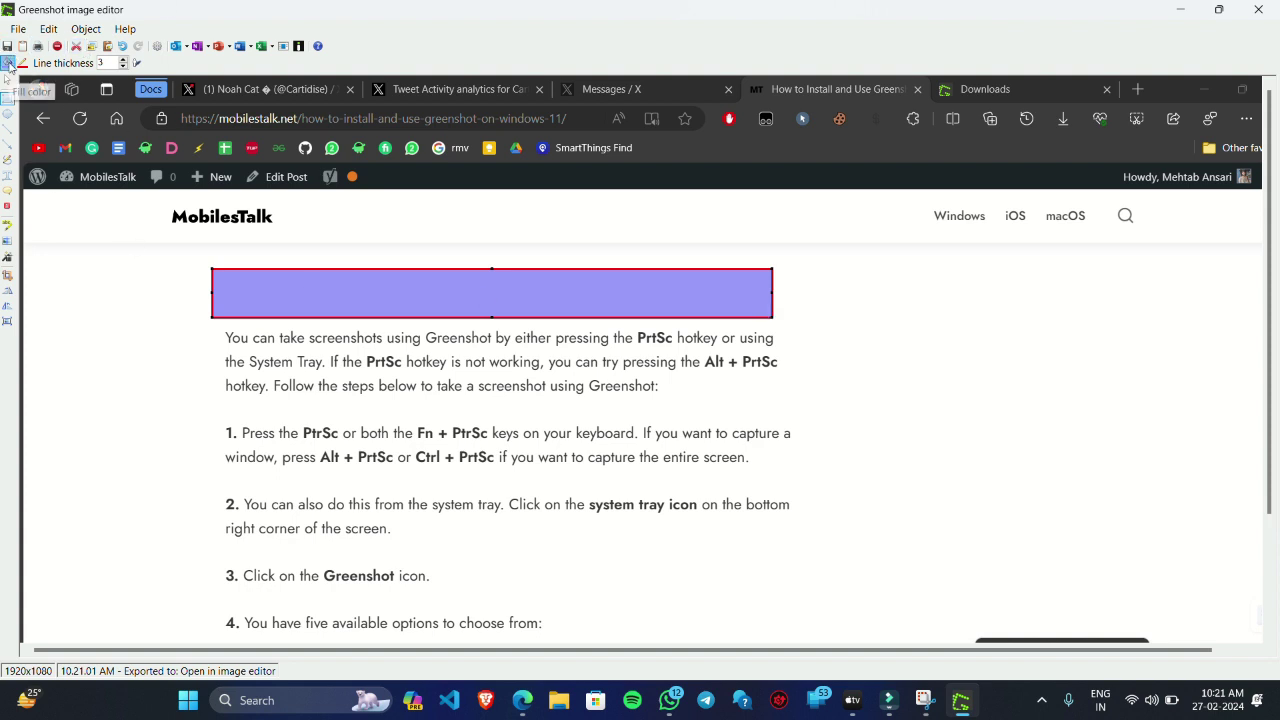
pyautogui.click(8, 63)
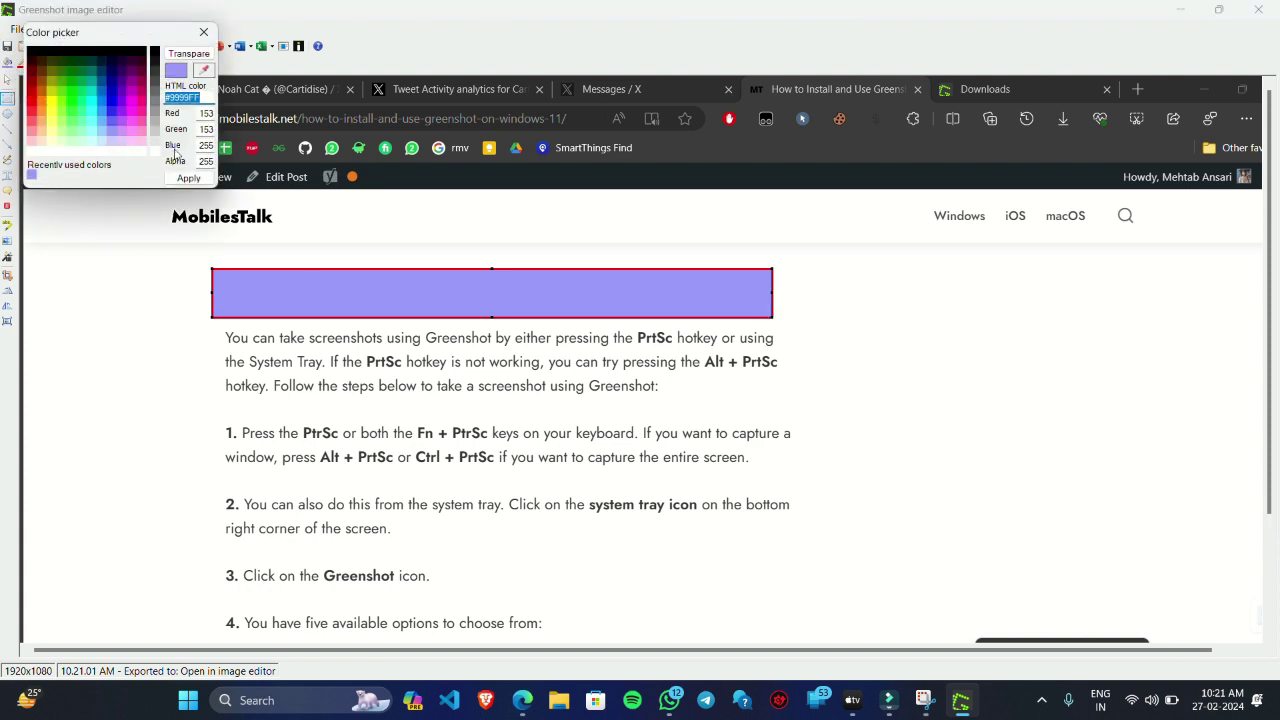
pyautogui.click(189, 53)
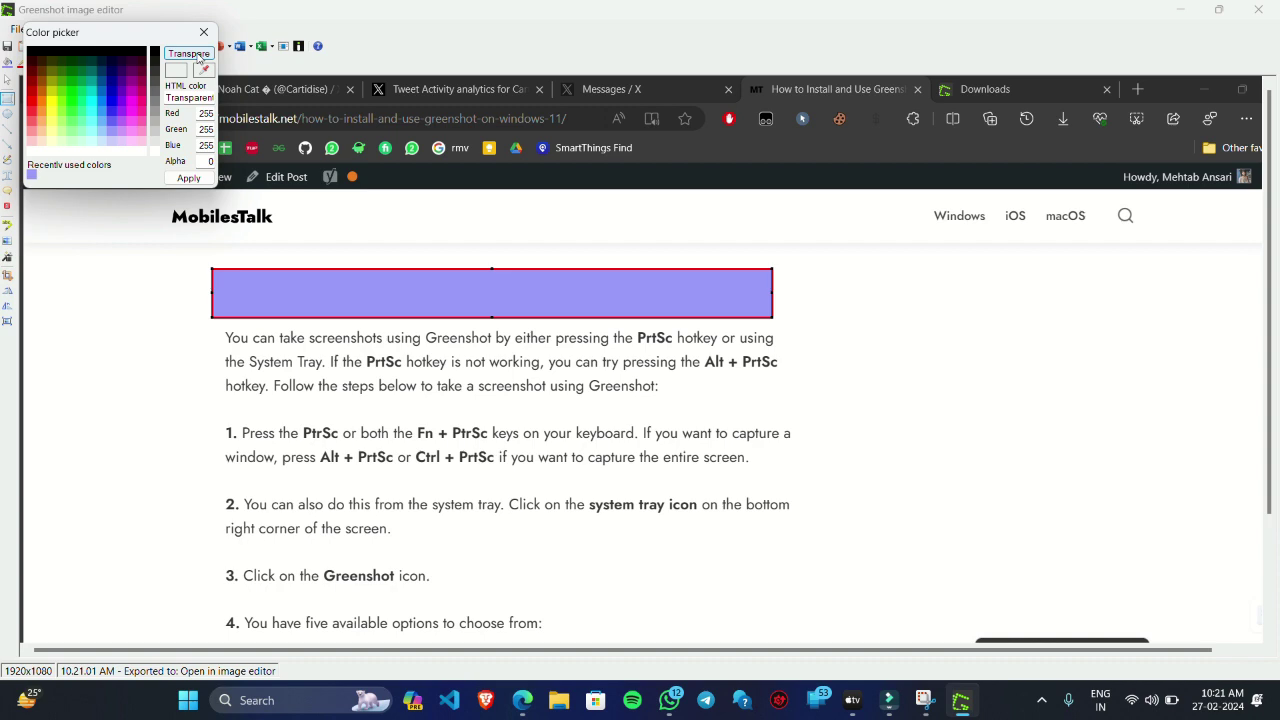
pyautogui.click(188, 178)
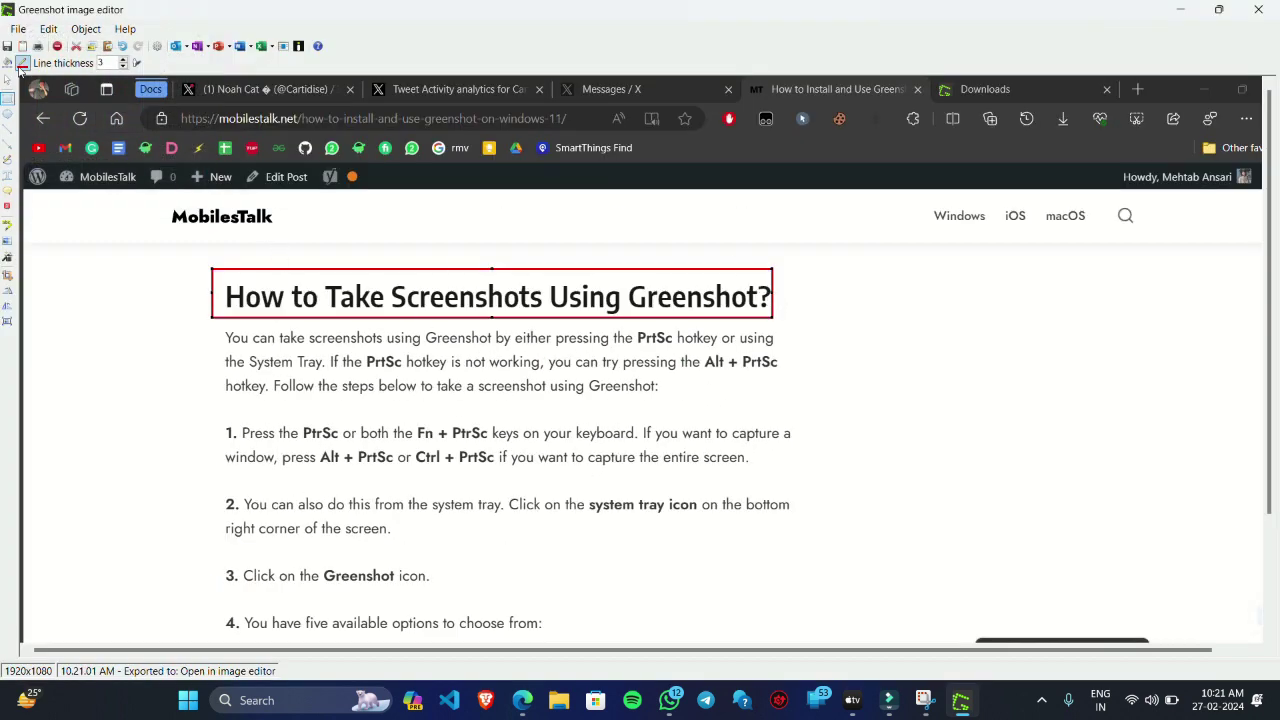
# Draw a second rectangle in the blank area beside the article's introduction and first instruction
pyautogui.click(7, 98)
pyautogui.moveTo(816, 289); pyautogui.dragTo(1041, 465)
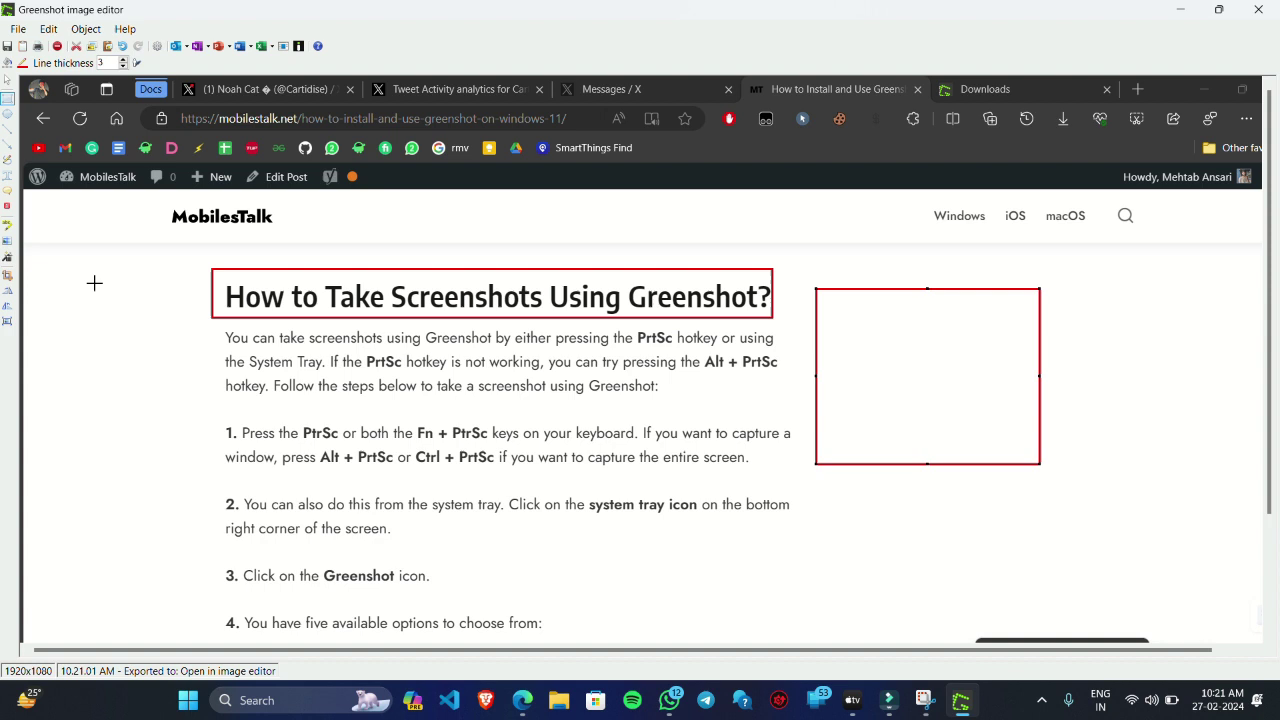
# Draw an ellipse inside the empty second rectangle and turn off its drop shadow
pyautogui.click(6, 114)
pyautogui.moveTo(873, 327); pyautogui.dragTo(1030, 436)
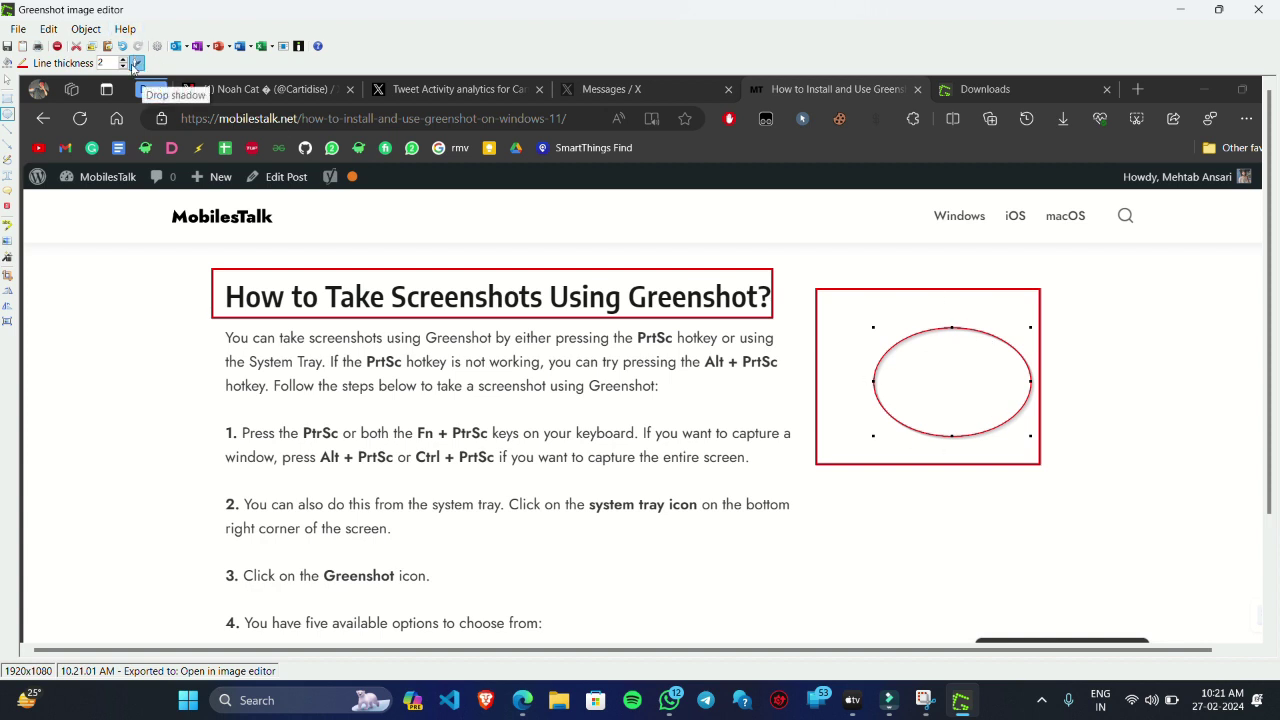
pyautogui.click(136, 63)
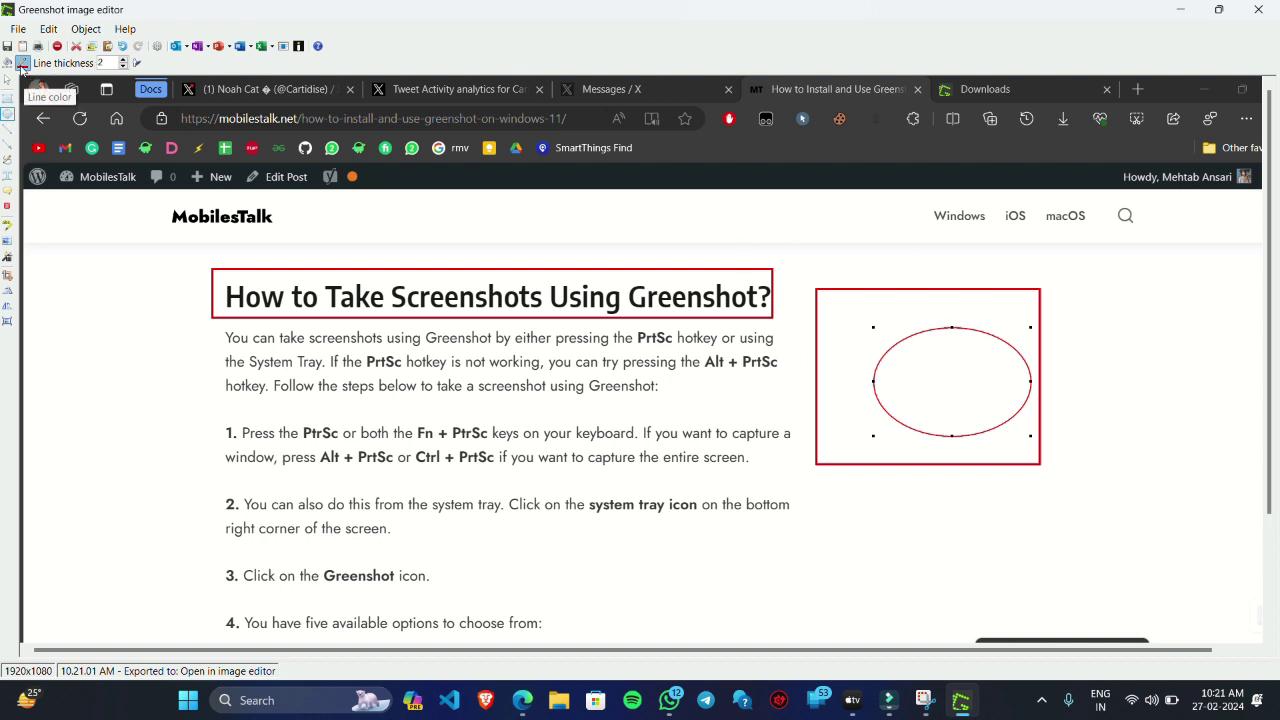
# Set the ellipse's line colour to dark blue
pyautogui.click(21, 64)
pyautogui.click(129, 116)
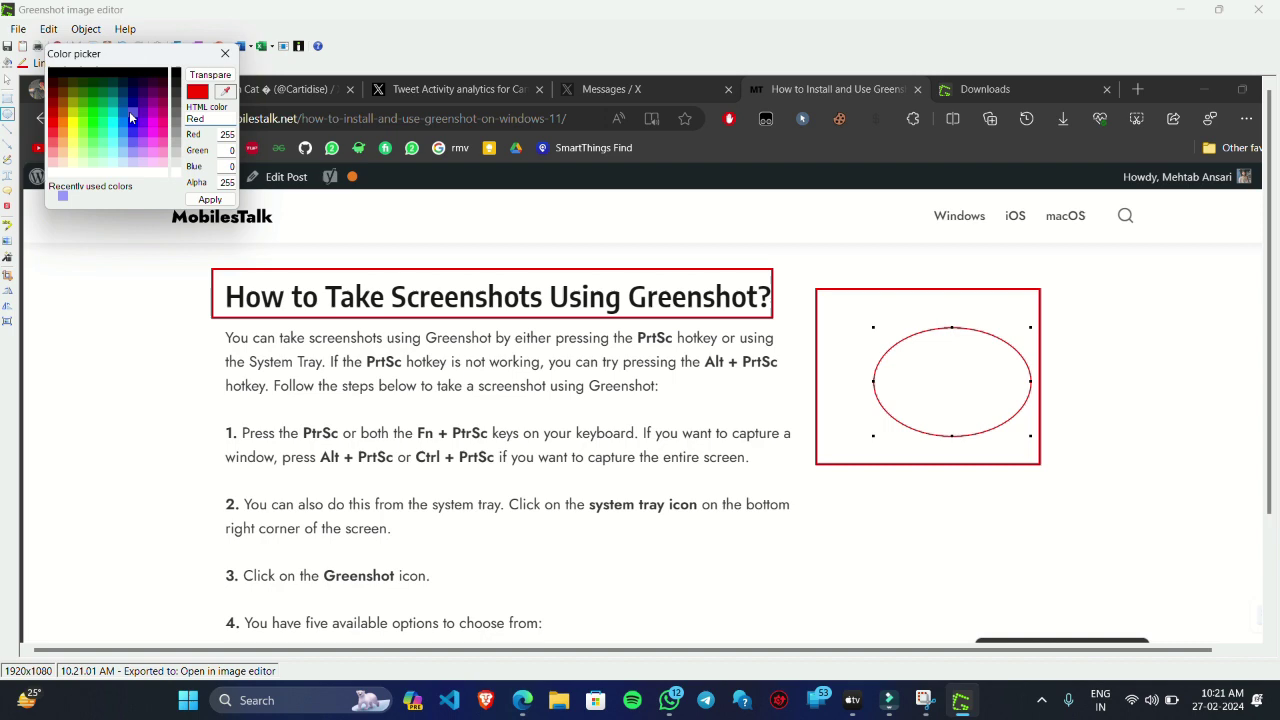
pyautogui.click(211, 201)
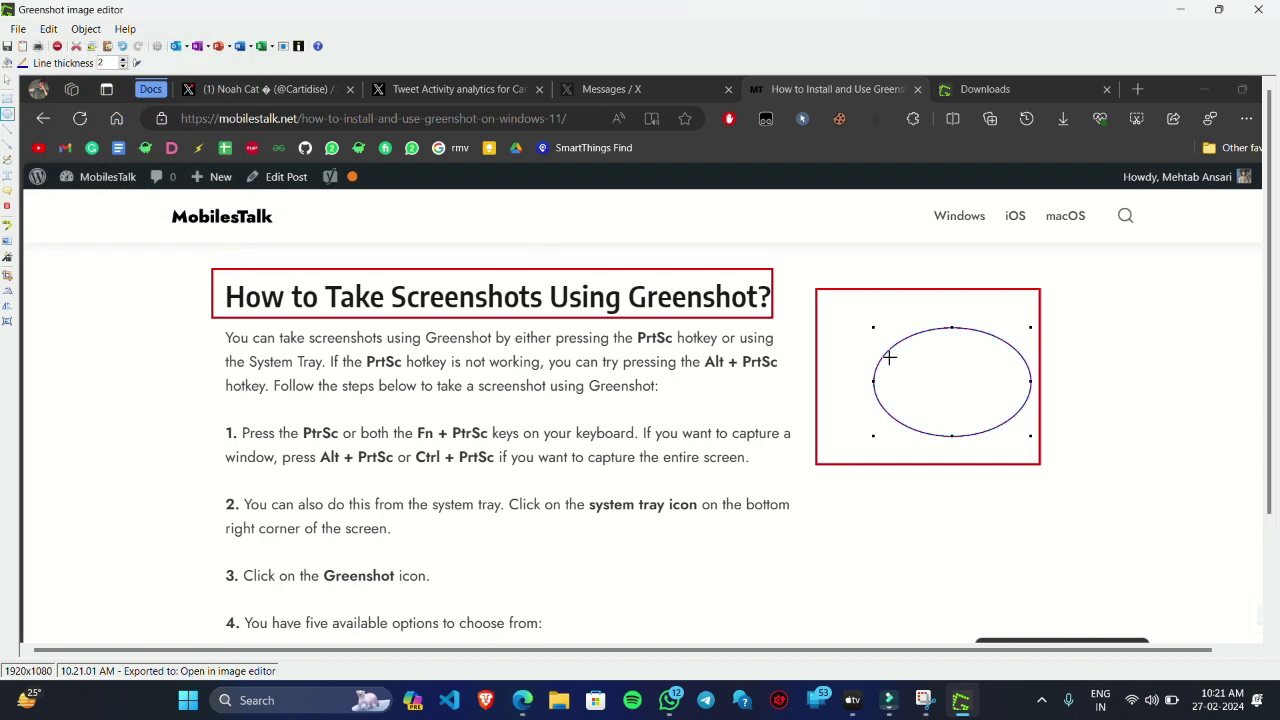
# Try line thicknesses of 15 and 10 on the ellipse and undo the thickness change
pyautogui.click(123, 60)
pyautogui.click(123, 60)
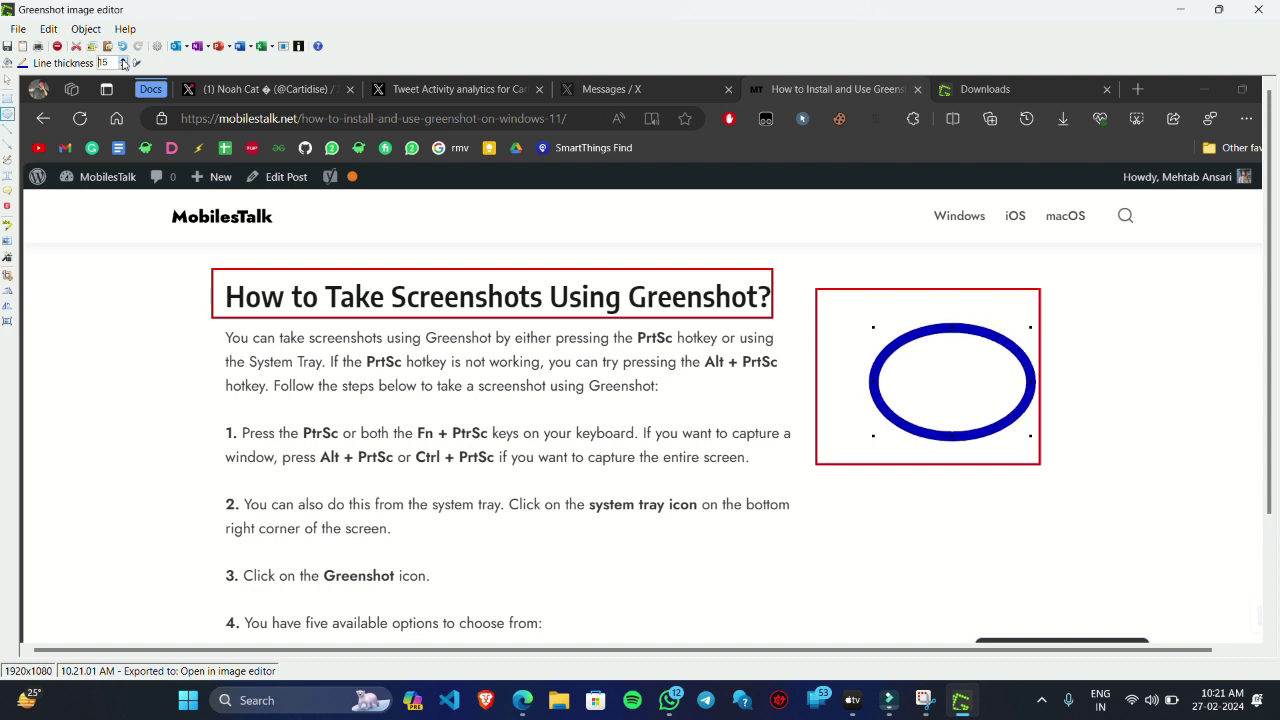
pyautogui.click(123, 66)
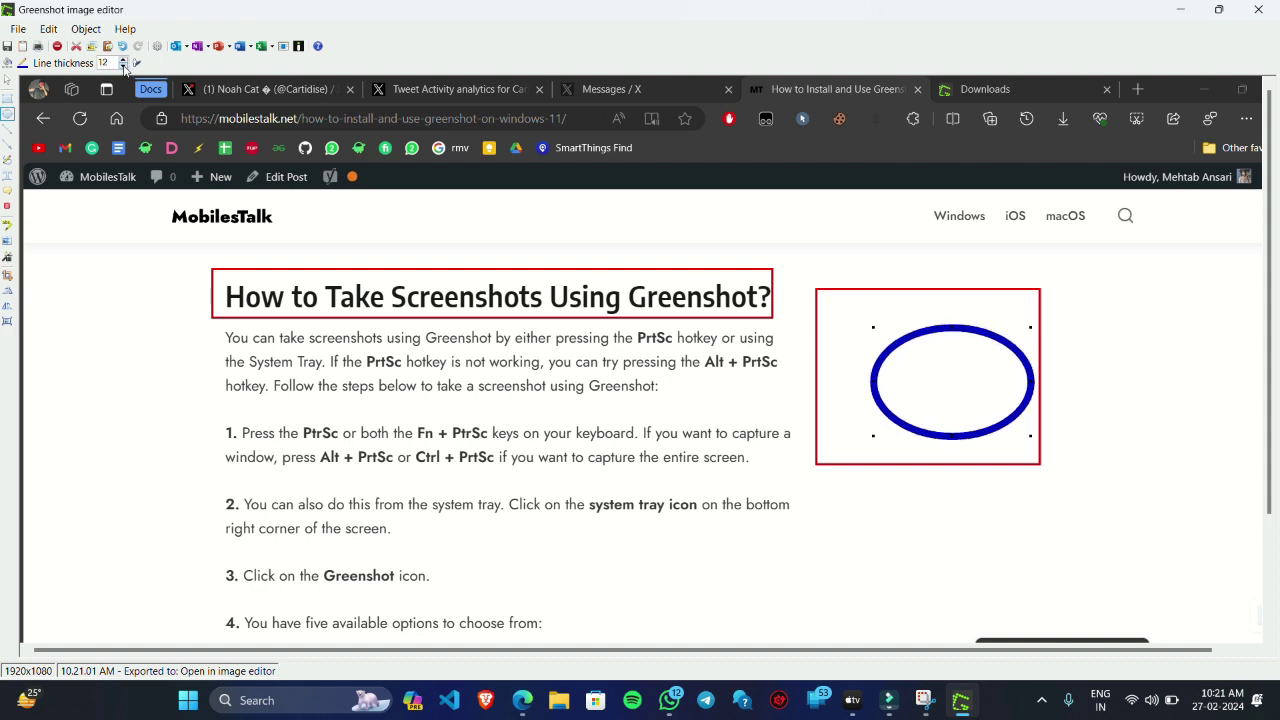
pyautogui.click(123, 66)
pyautogui.click(119, 48)
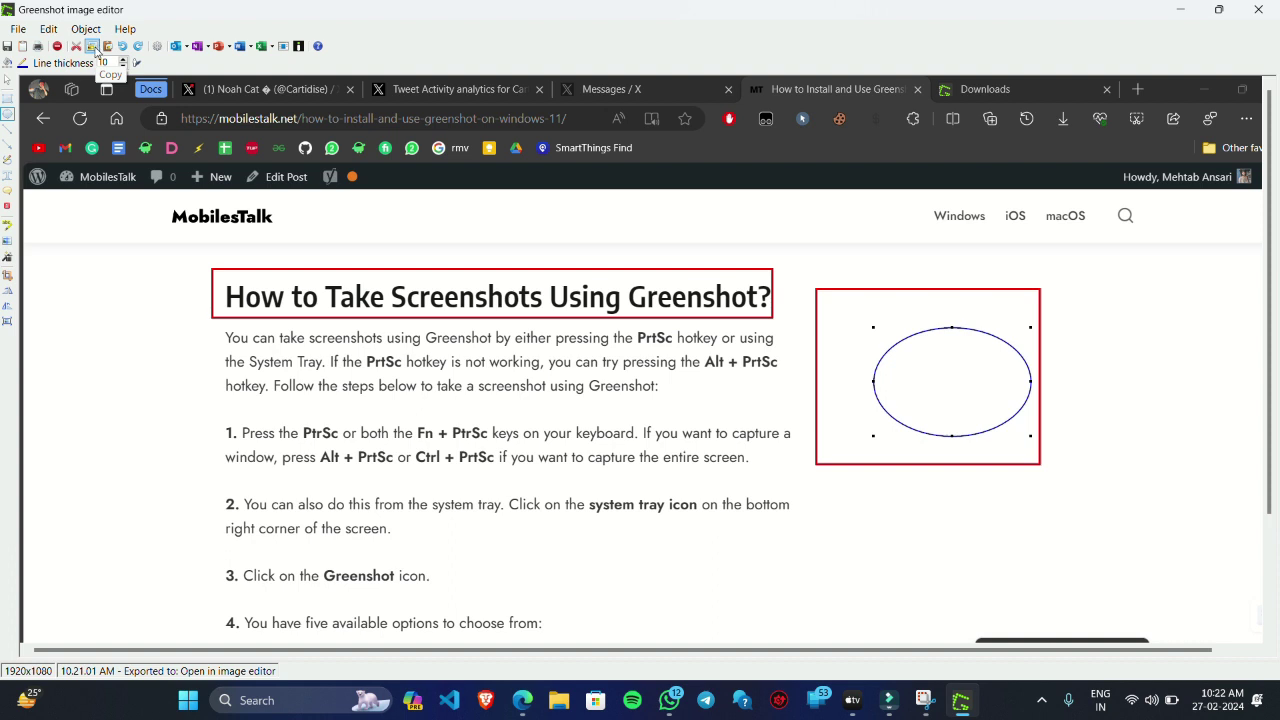
# Place a small thick blue ring in the margin beside the article's introduction and paste a copy of the large ellipse
pyautogui.click(140, 326)
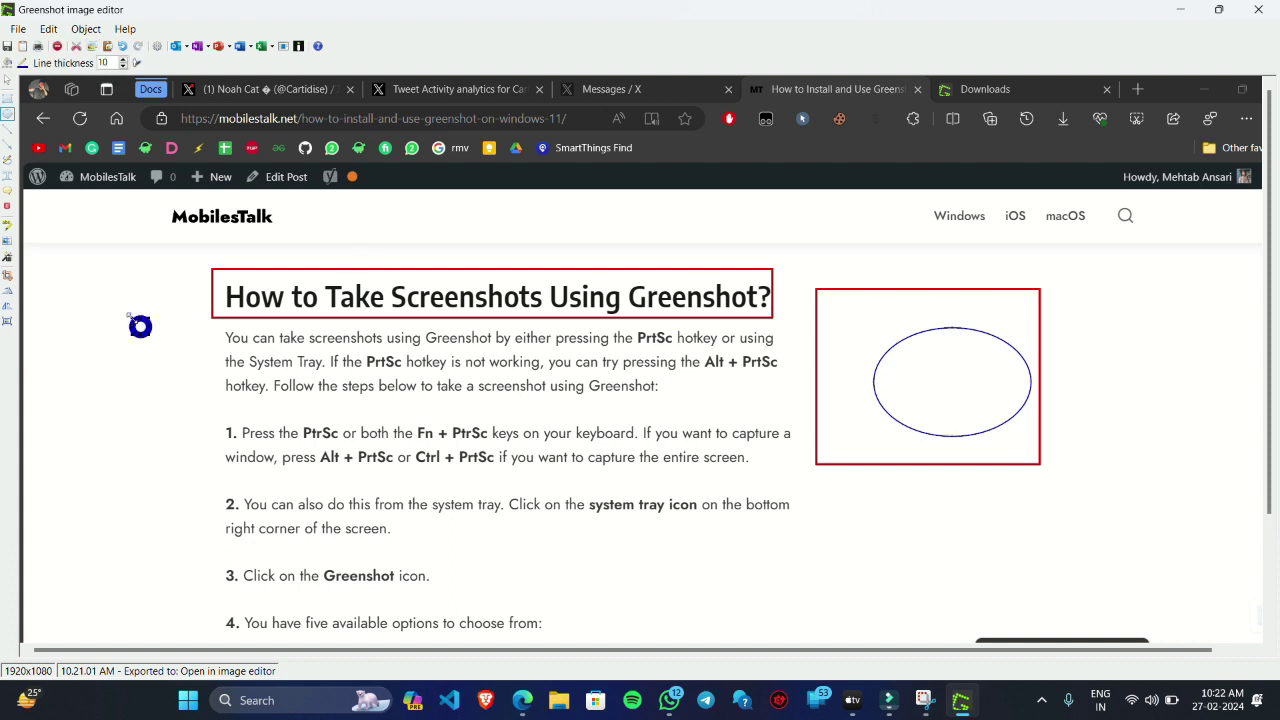
pyautogui.click(108, 47)
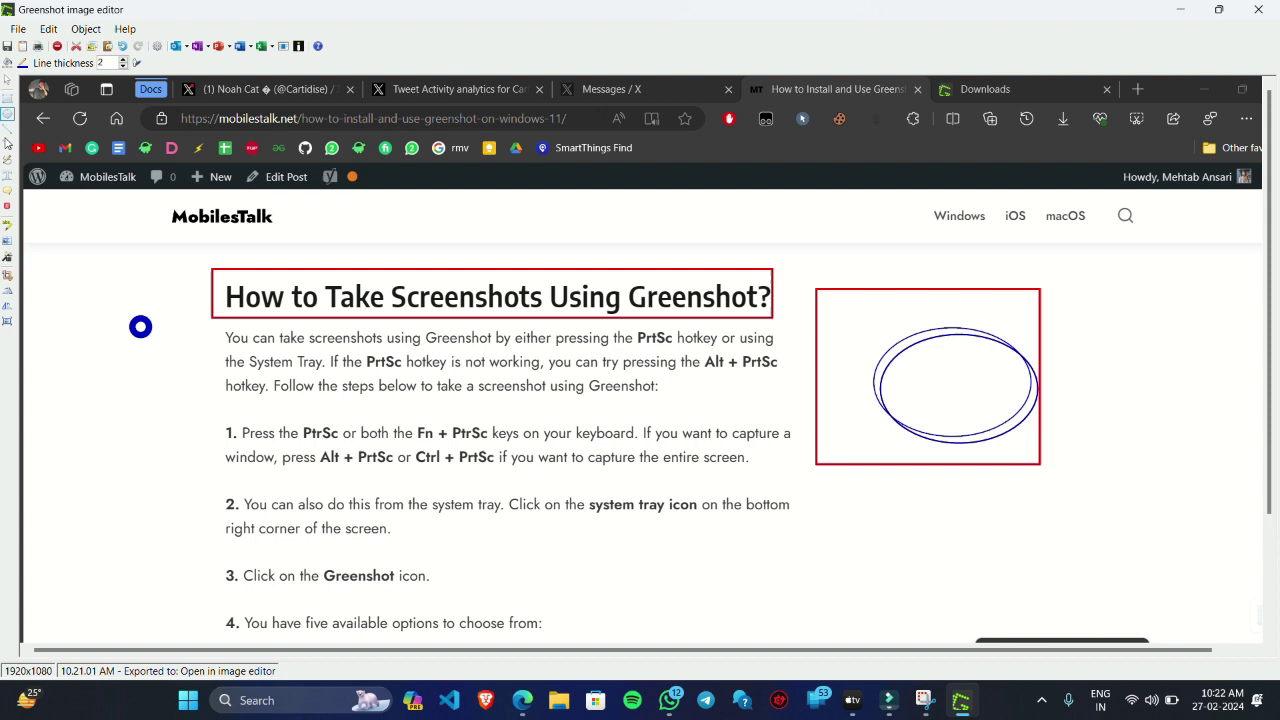
# Underline the Windows, iOS and macOS entries with a straight red line and turn off its drop shadow
pyautogui.click(7, 129)
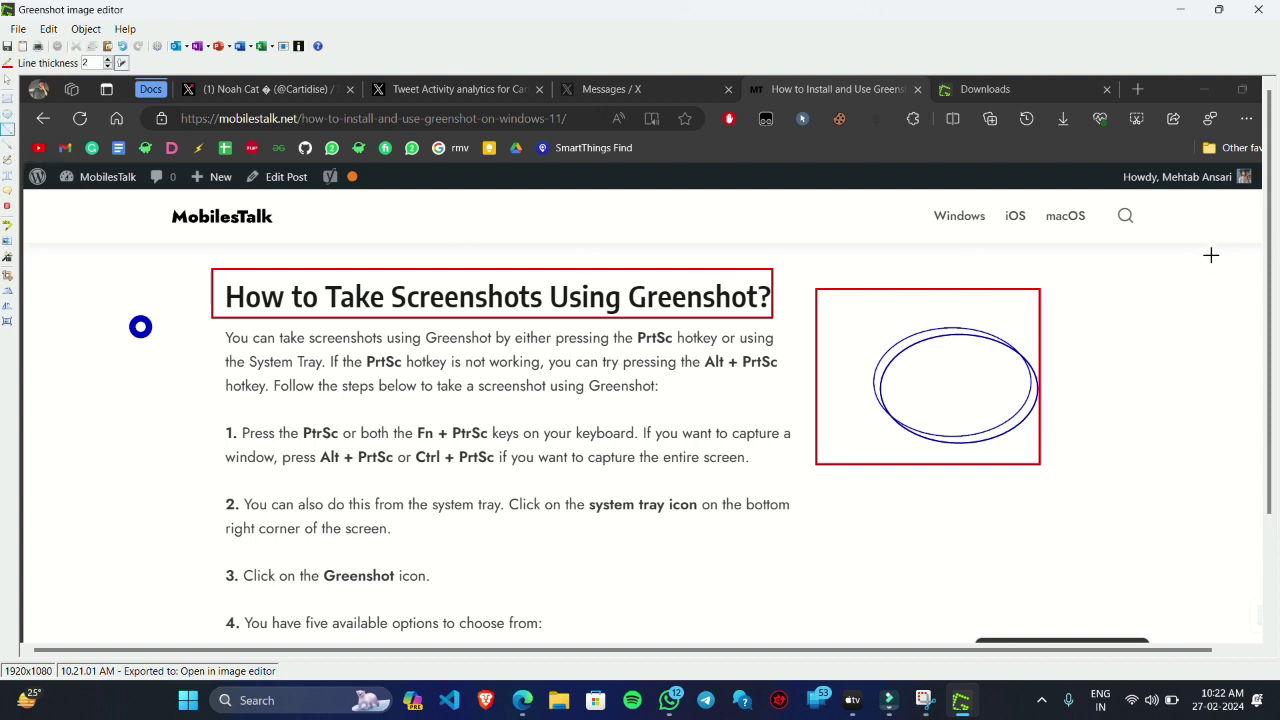
pyautogui.moveTo(930, 225); pyautogui.dragTo(1091, 224)
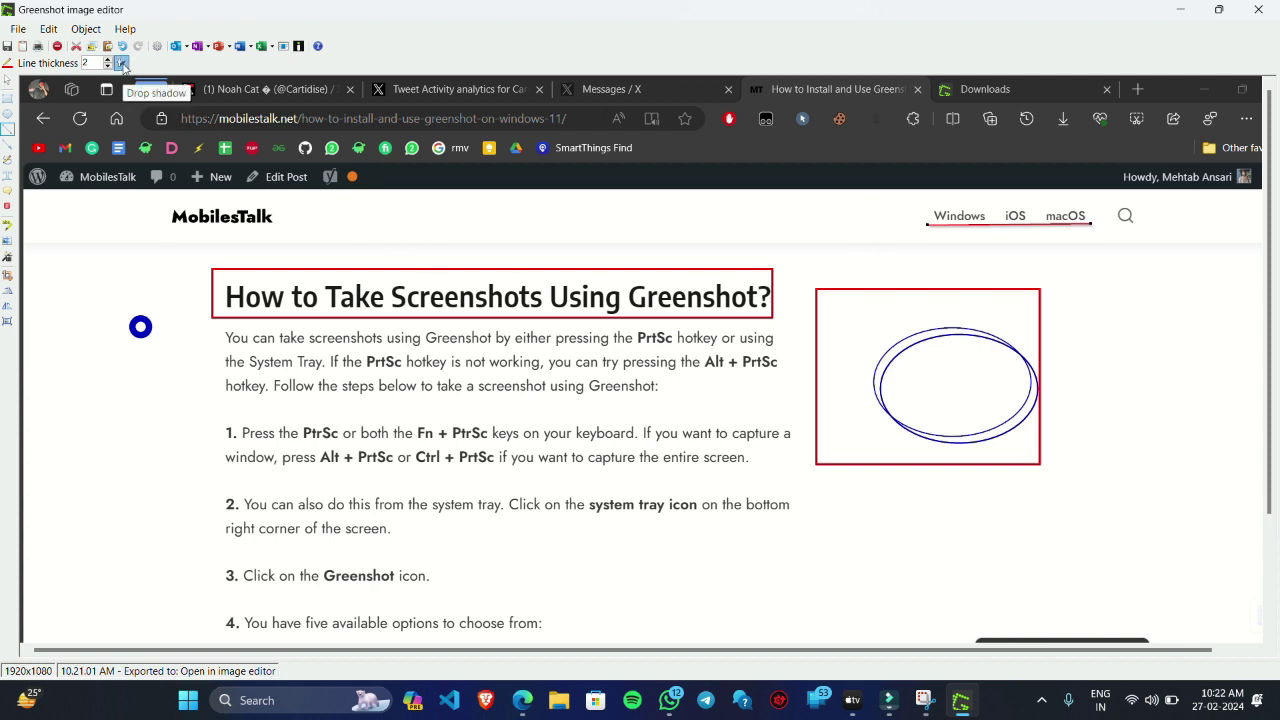
pyautogui.click(121, 62)
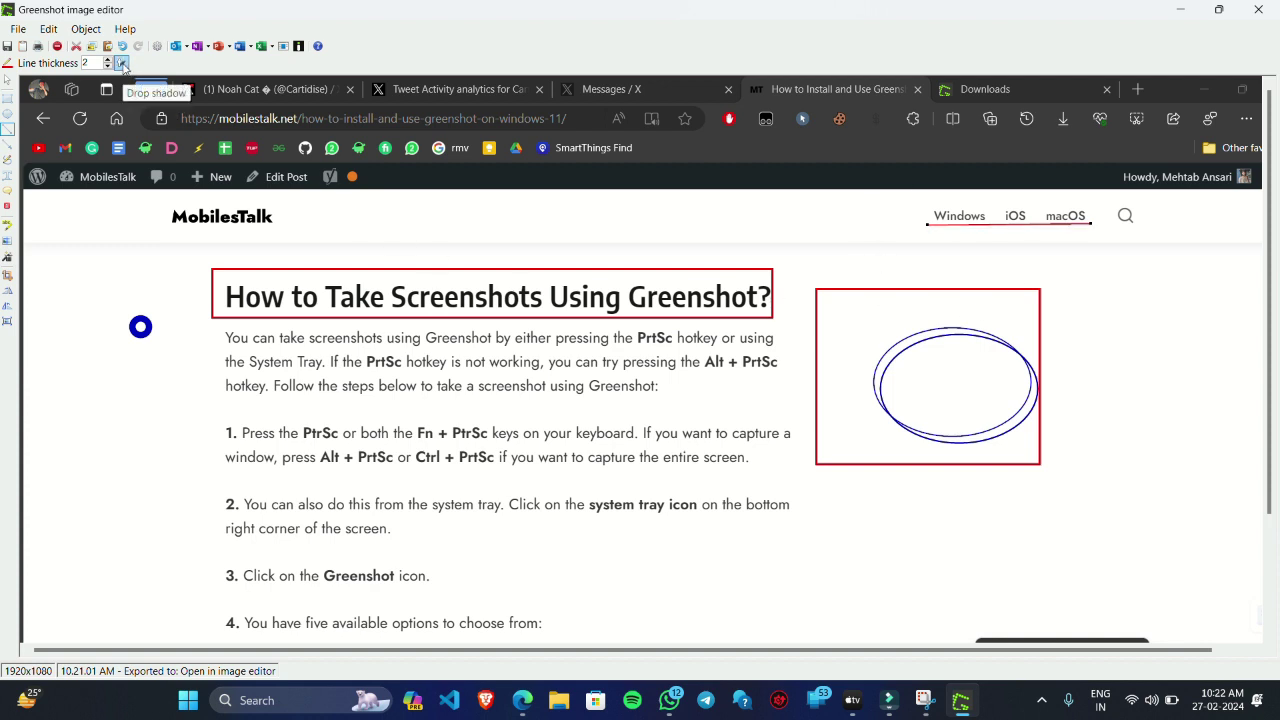
# Draw a red arrow pointing at the word "icon" in instruction 3 and scribble a freehand line across the article
pyautogui.click(7, 145)
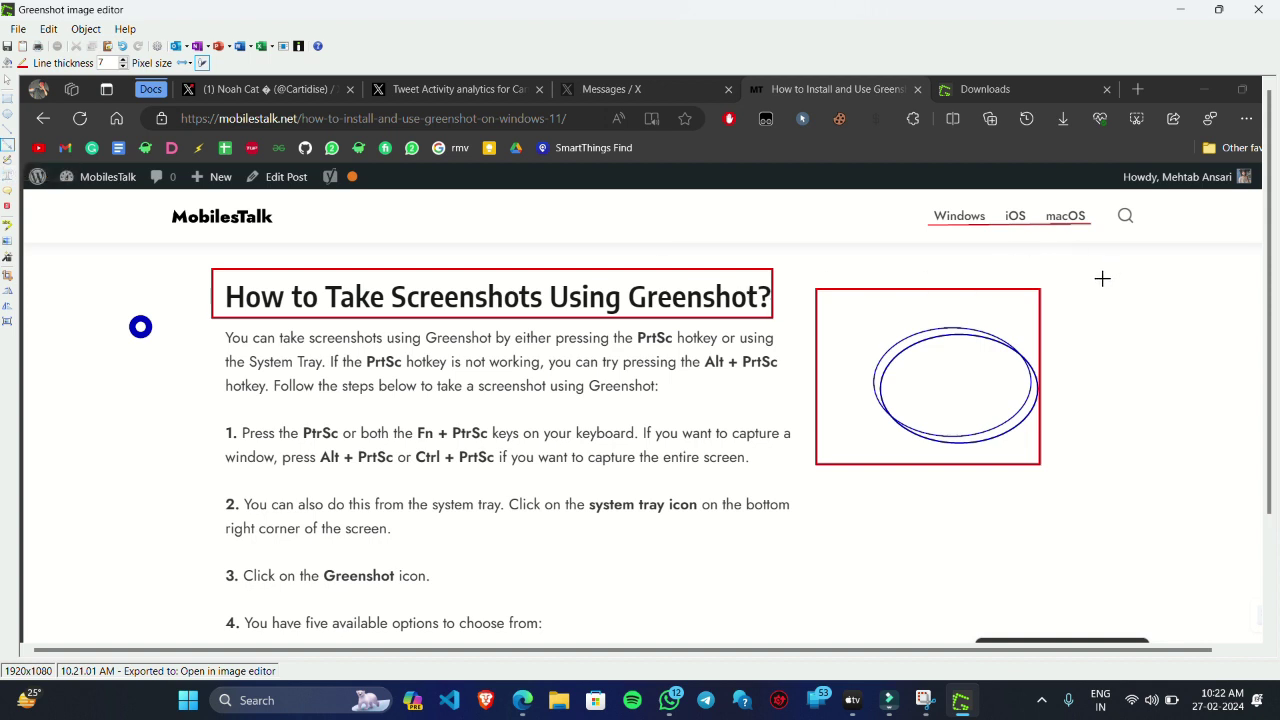
pyautogui.moveTo(548, 510); pyautogui.dragTo(403, 562)
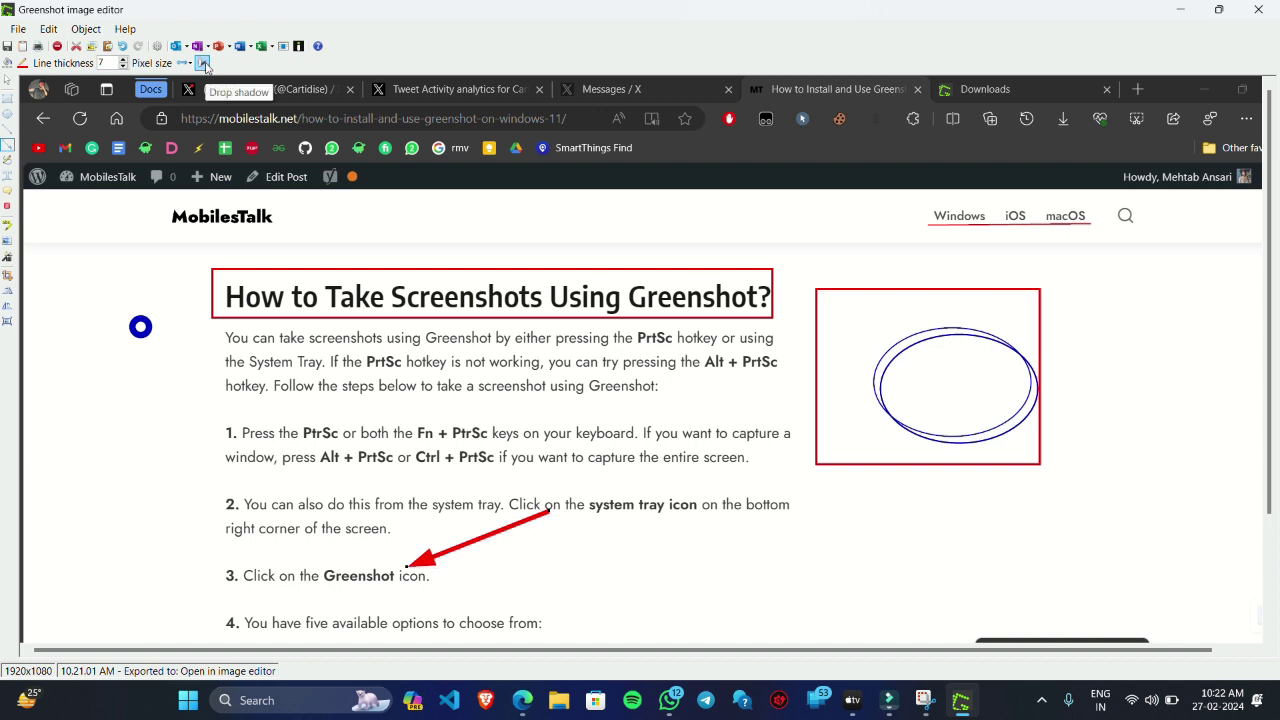
pyautogui.click(7, 162)
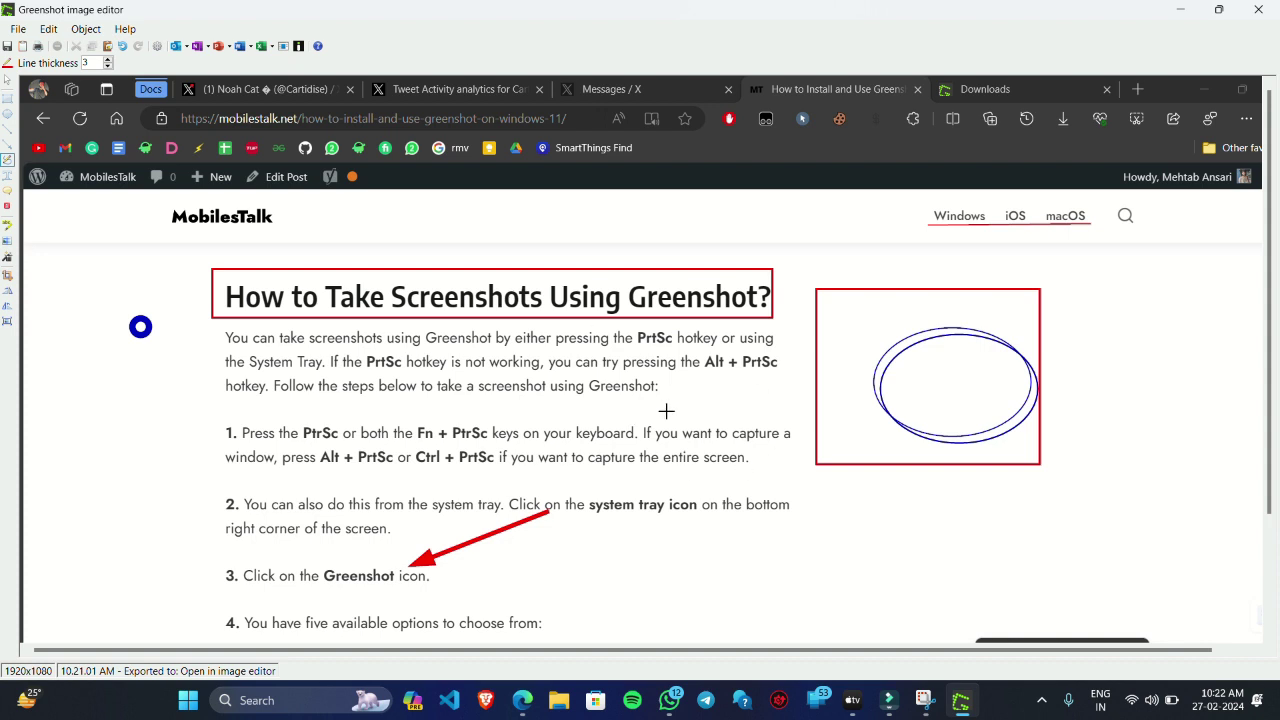
pyautogui.moveTo(767, 404)
pyautogui.mouseDown()
pyautogui.moveTo(836, 440)
pyautogui.moveTo(851, 411)
pyautogui.moveTo(902, 559)
pyautogui.moveTo(860, 474)
pyautogui.moveTo(335, 240)
pyautogui.mouseUp()
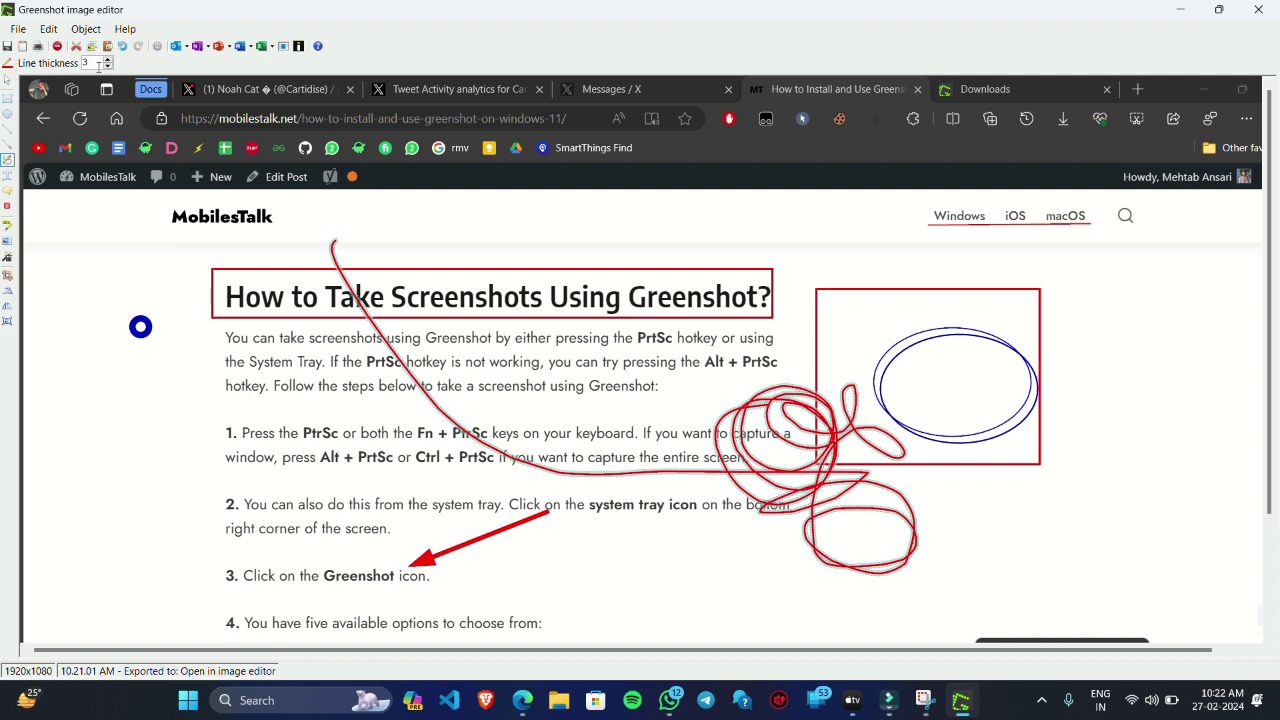
# Add a text box in the blank area beyond the second rectangle and replace its text with "write som"
pyautogui.click(8, 175)
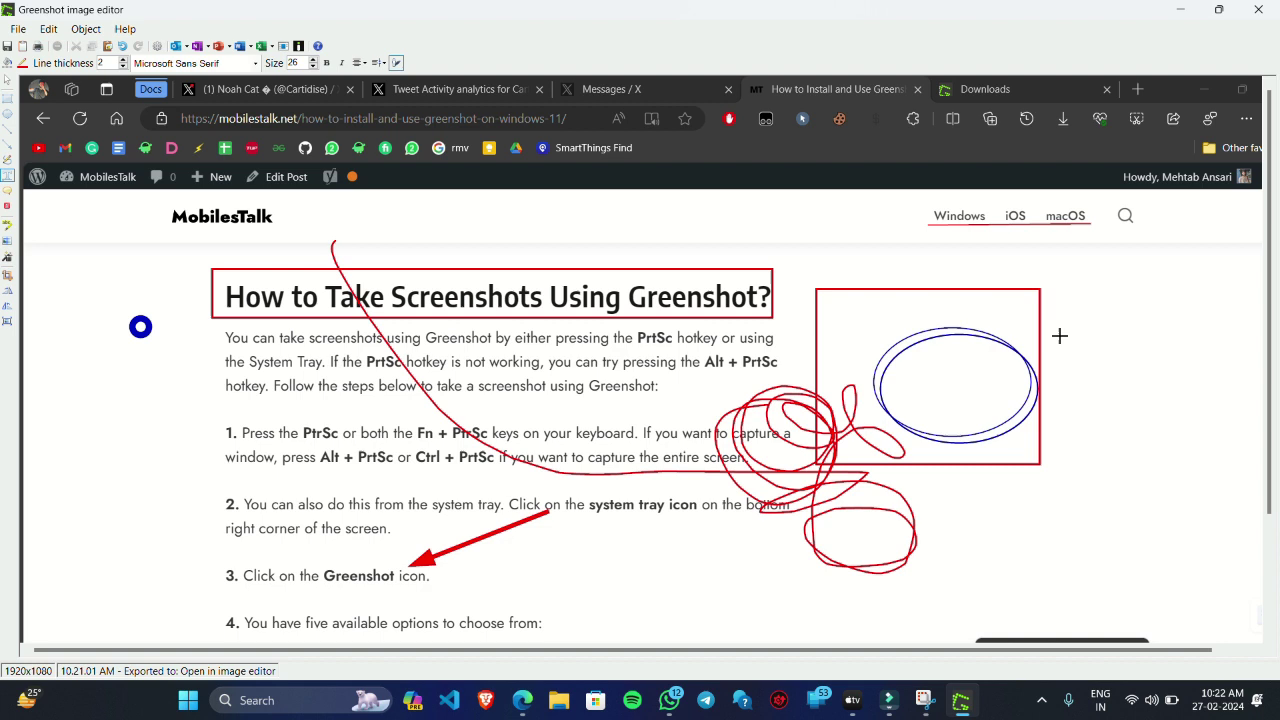
pyautogui.click(1059, 336)
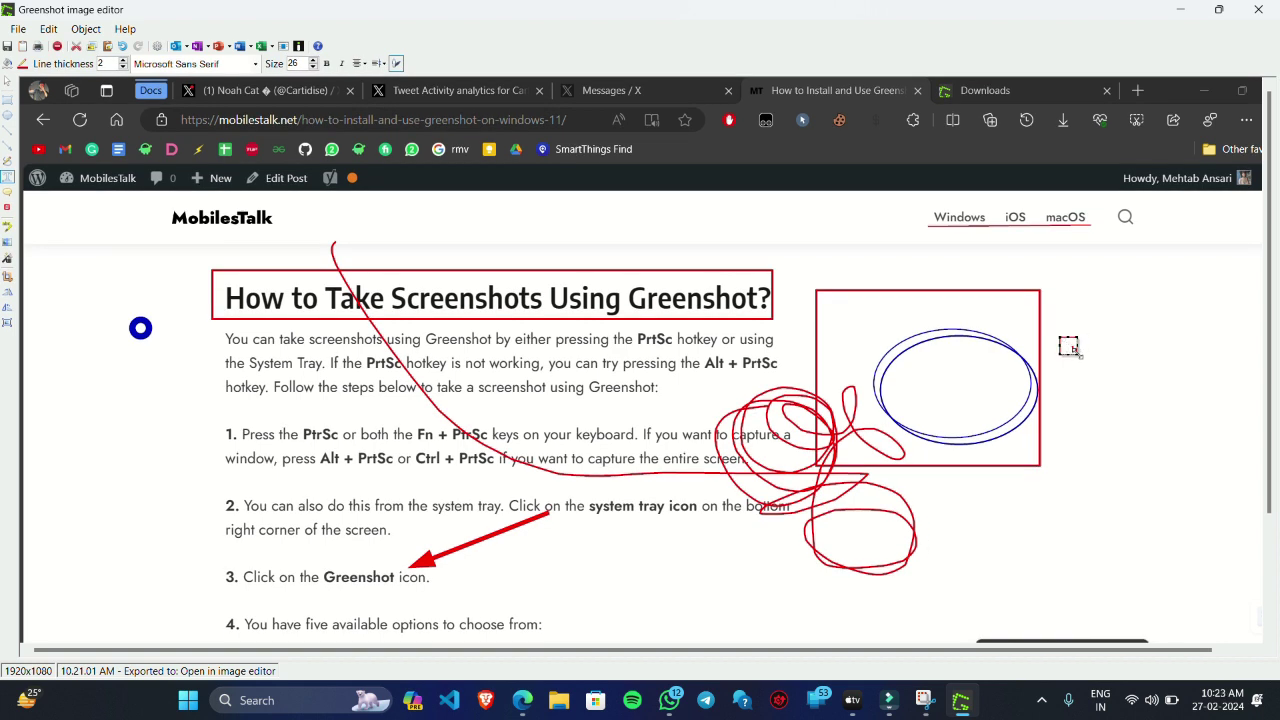
pyautogui.moveTo(1072, 350); pyautogui.dragTo(1226, 475)
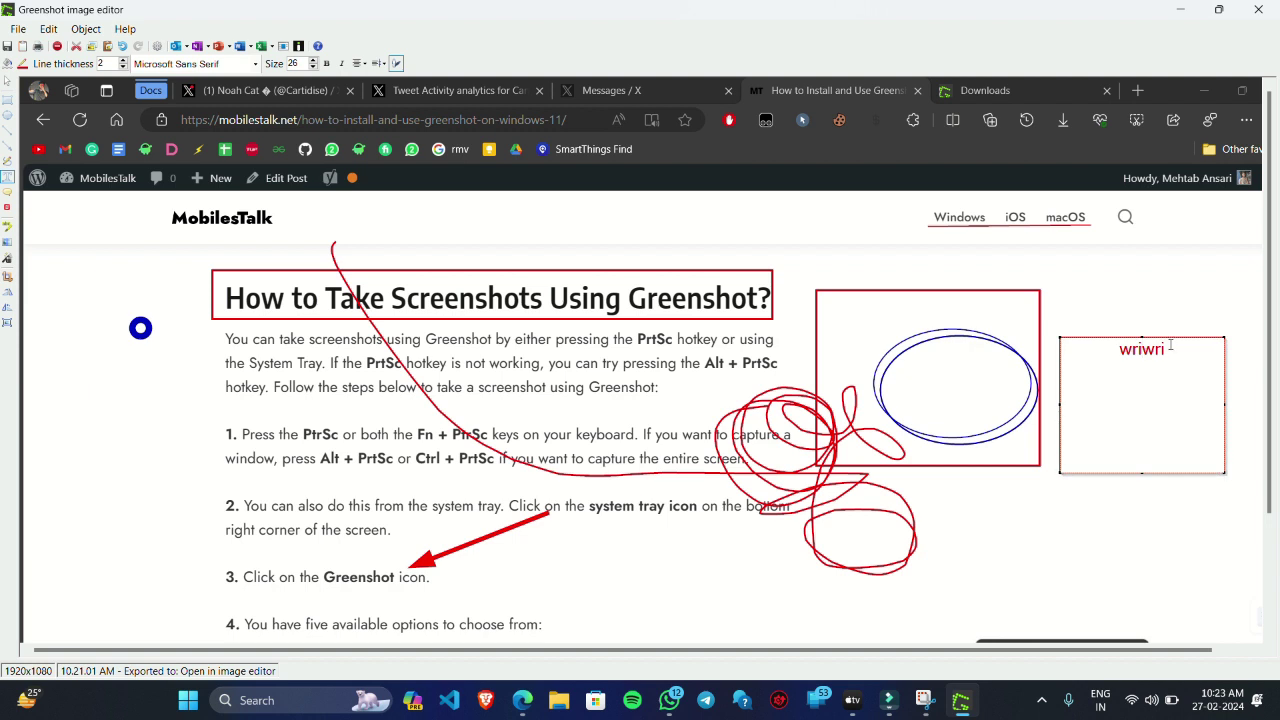
pyautogui.hotkey('shift', 'Left')
pyautogui.hotkey('shift', 'Left')
pyautogui.hotkey('shift', 'Left')
pyautogui.hotkey('shift', 'Left')
pyautogui.hotkey('shift', 'Left')
pyautogui.hotkey('shift', 'Left')
pyautogui.write('write som')
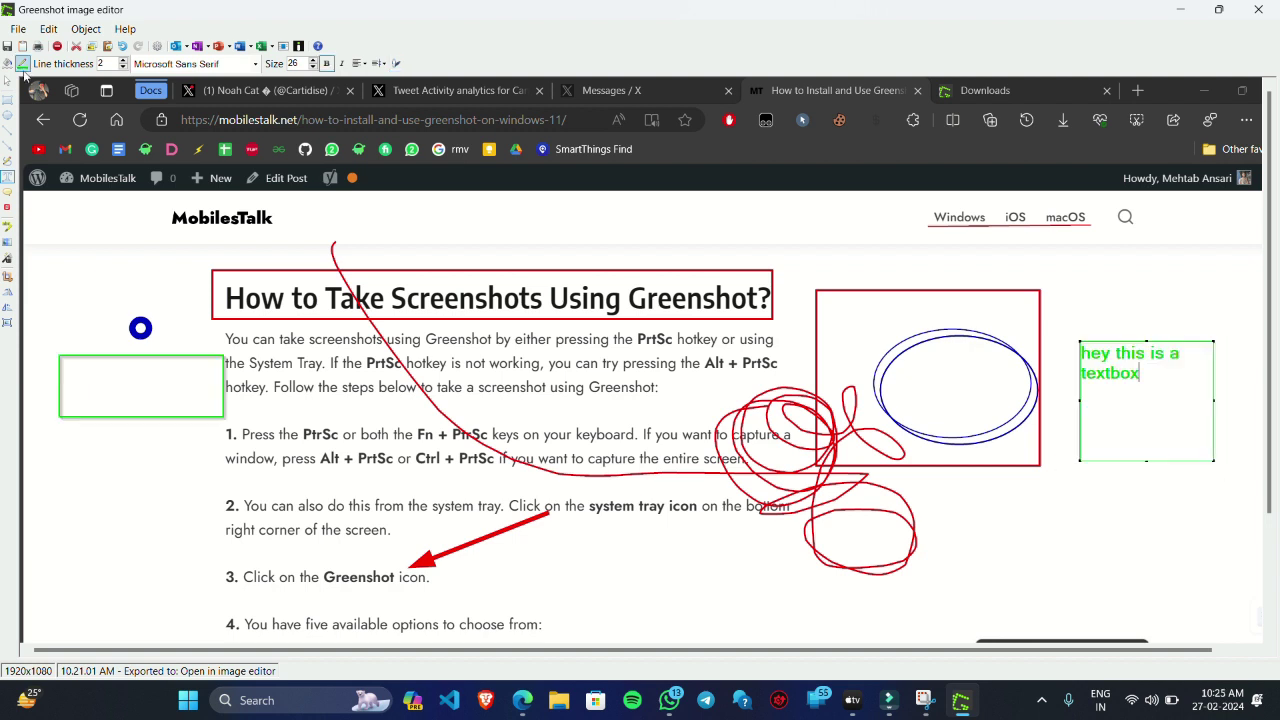
# Set the line colour of the "hey this is a textbox" box to orange
pyautogui.click(23, 64)
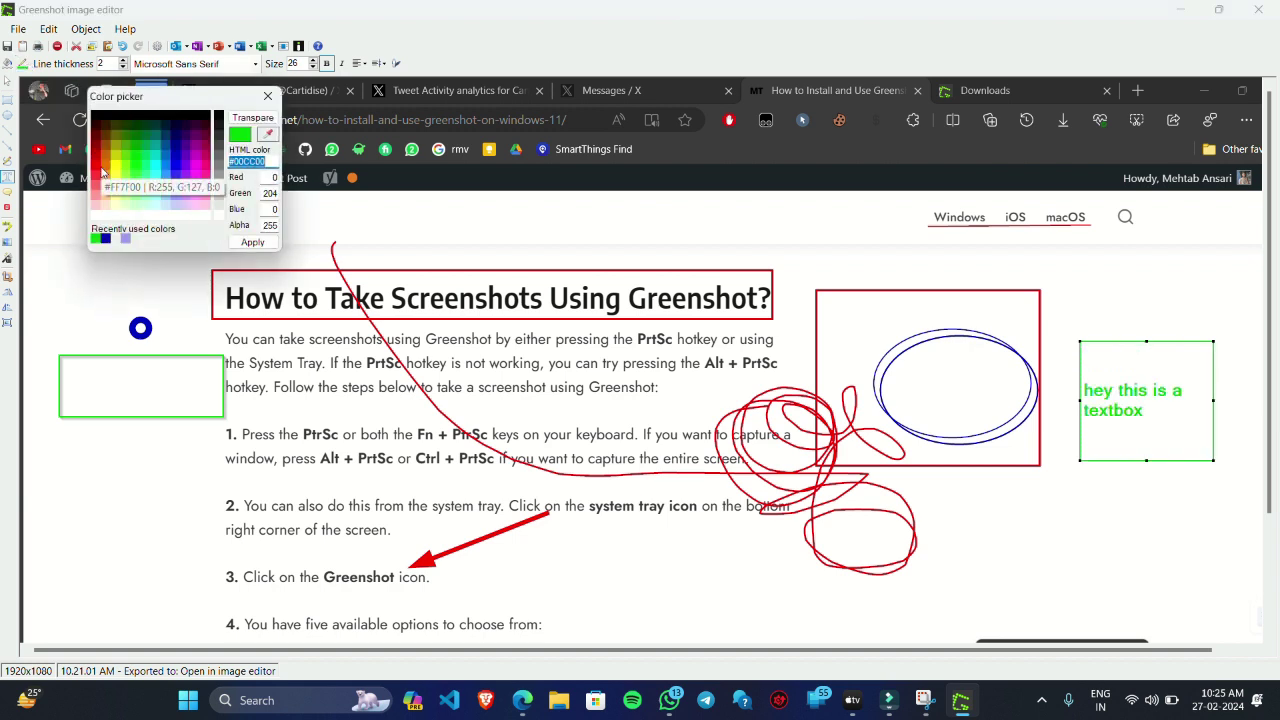
pyautogui.click(101, 171)
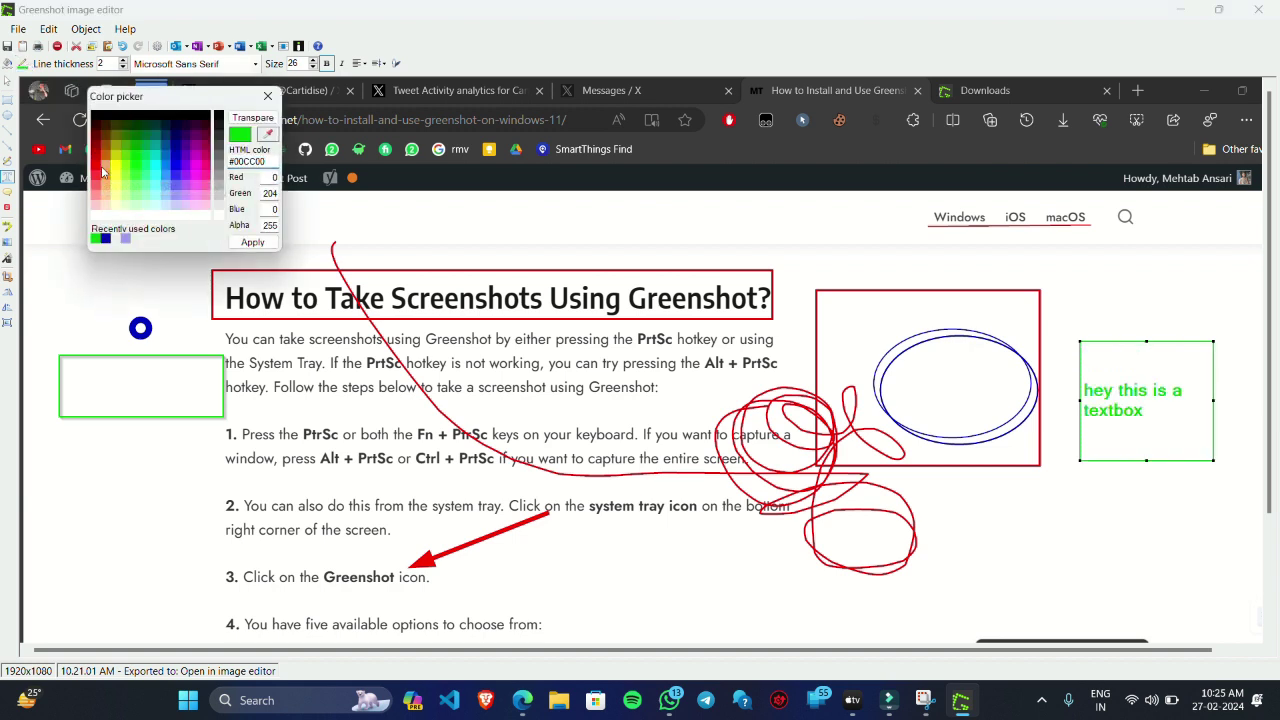
pyautogui.click(252, 243)
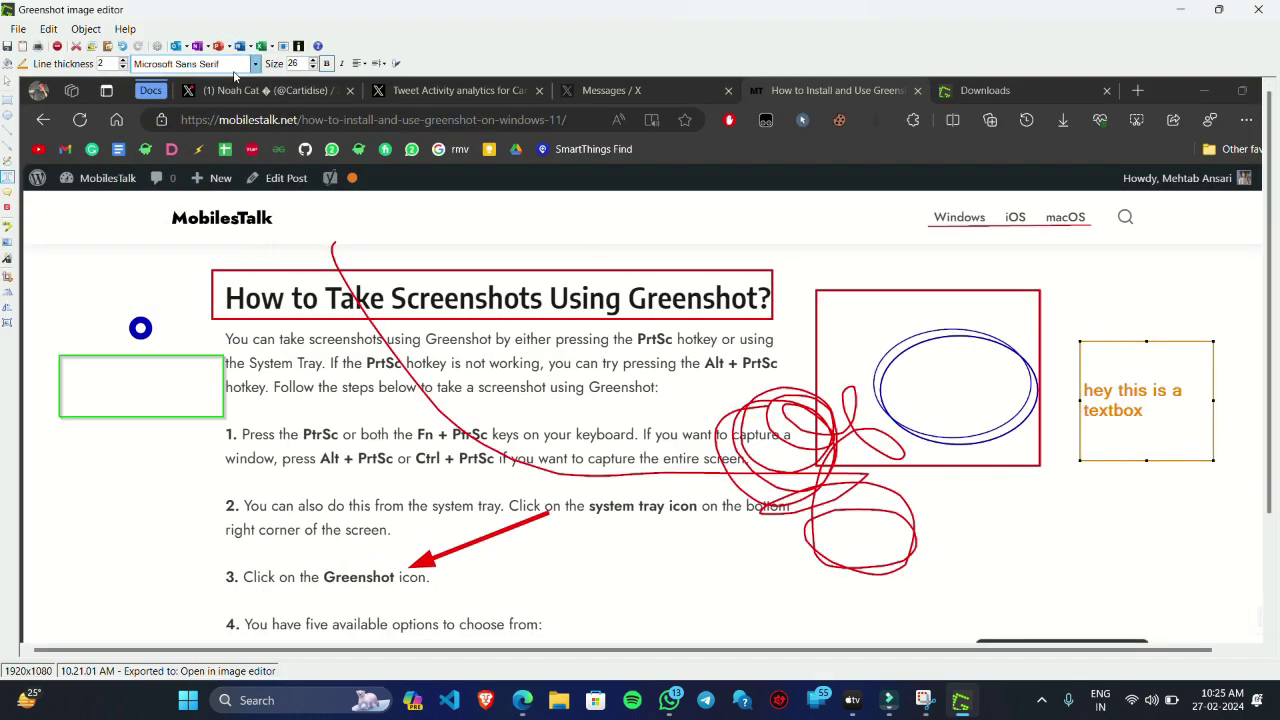
# Set the text box's font to Modern No. 20 and its size to 31
pyautogui.click(198, 63)
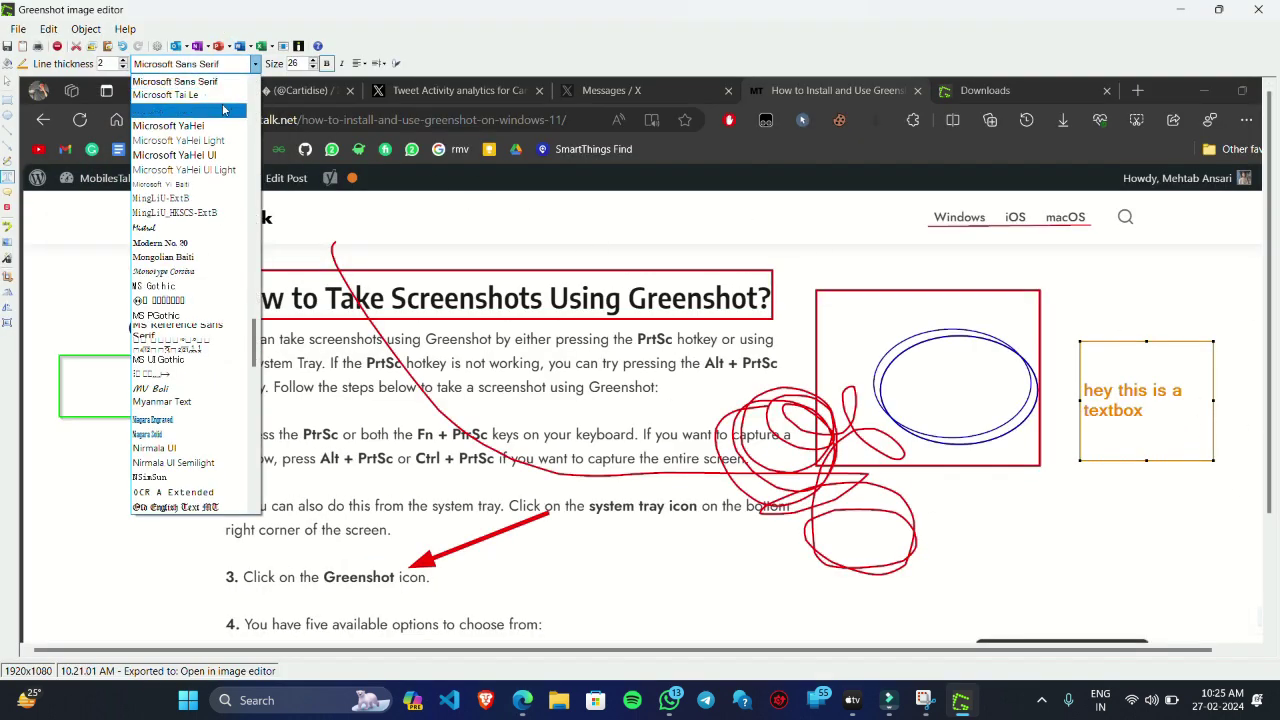
pyautogui.click(184, 242)
pyautogui.click(313, 59)
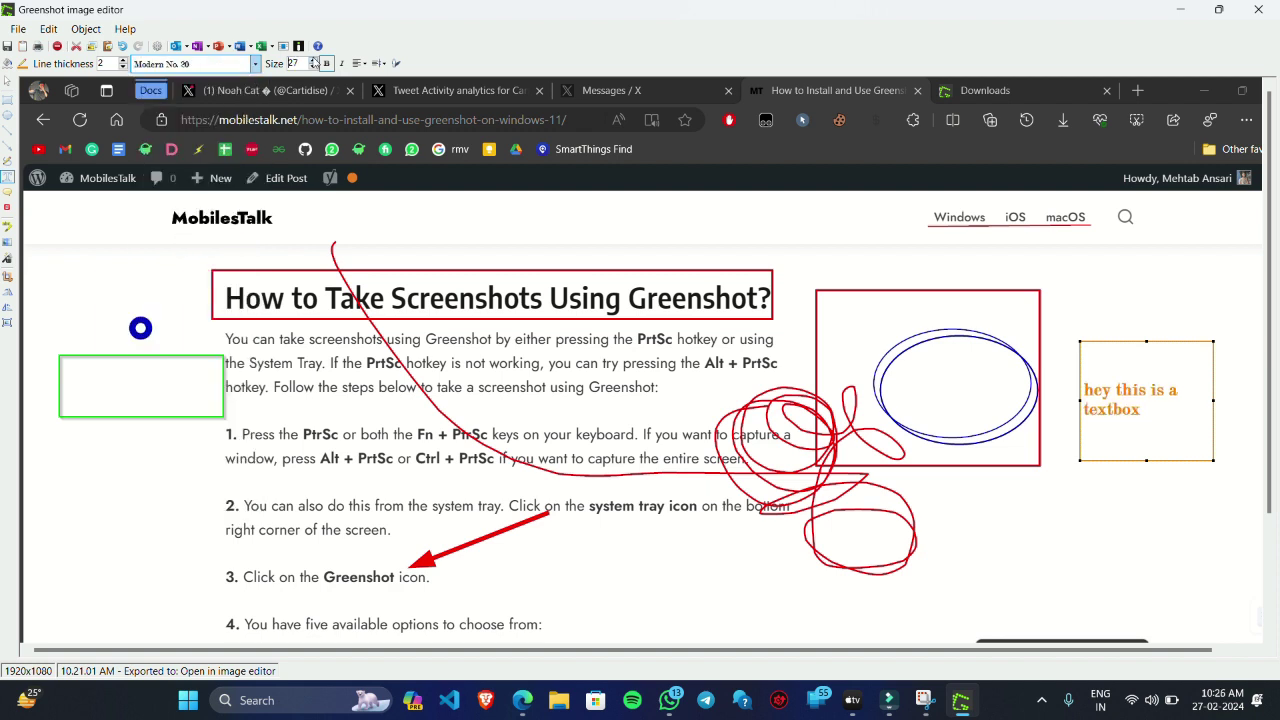
pyautogui.click(313, 59)
pyautogui.click(313, 59)
pyautogui.click(313, 59)
pyautogui.click(313, 59)
# Change the text box's lettering from bold to italic and center it horizontally
pyautogui.click(327, 63)
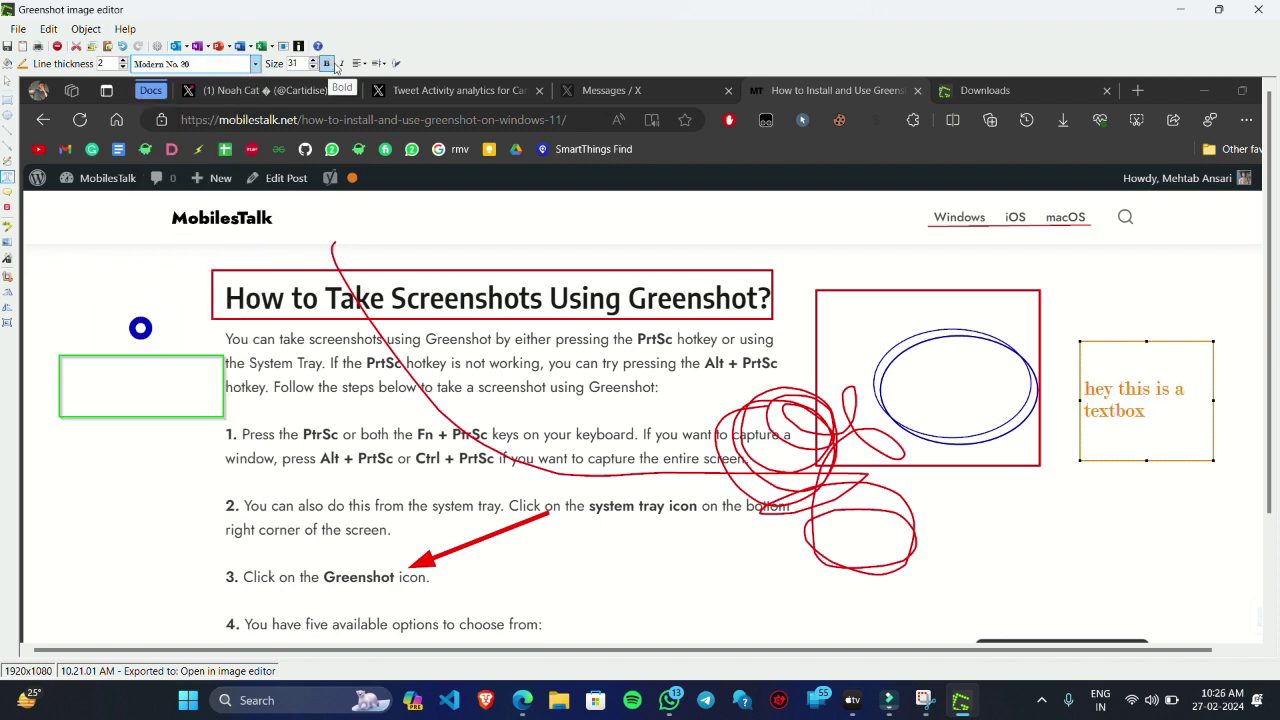
pyautogui.click(341, 63)
pyautogui.click(358, 64)
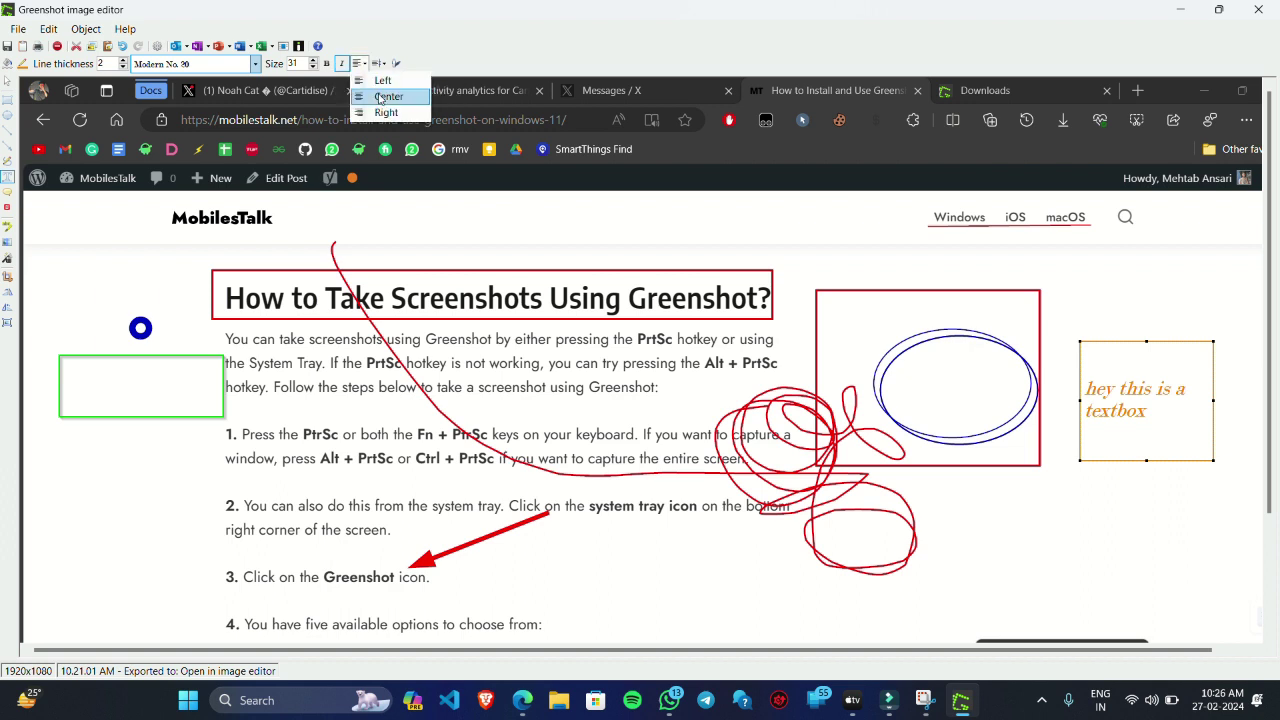
pyautogui.click(385, 91)
pyautogui.click(358, 64)
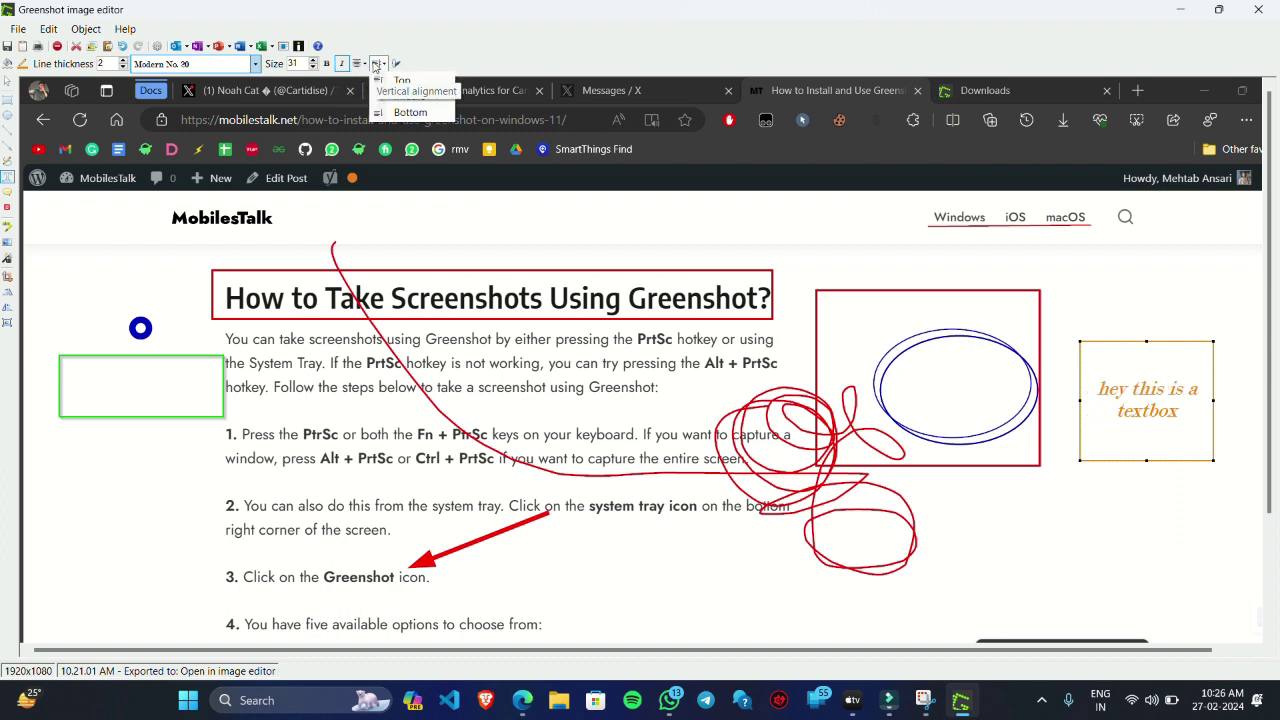
# Increase the line thickness of the text box's border to 19
pyautogui.click(123, 60)
pyautogui.click(123, 60)
pyautogui.click(123, 60)
pyautogui.click(123, 60)
pyautogui.click(123, 60)
pyautogui.click(123, 60)
pyautogui.click(123, 60)
pyautogui.click(123, 60)
pyautogui.click(123, 60)
pyautogui.click(123, 60)
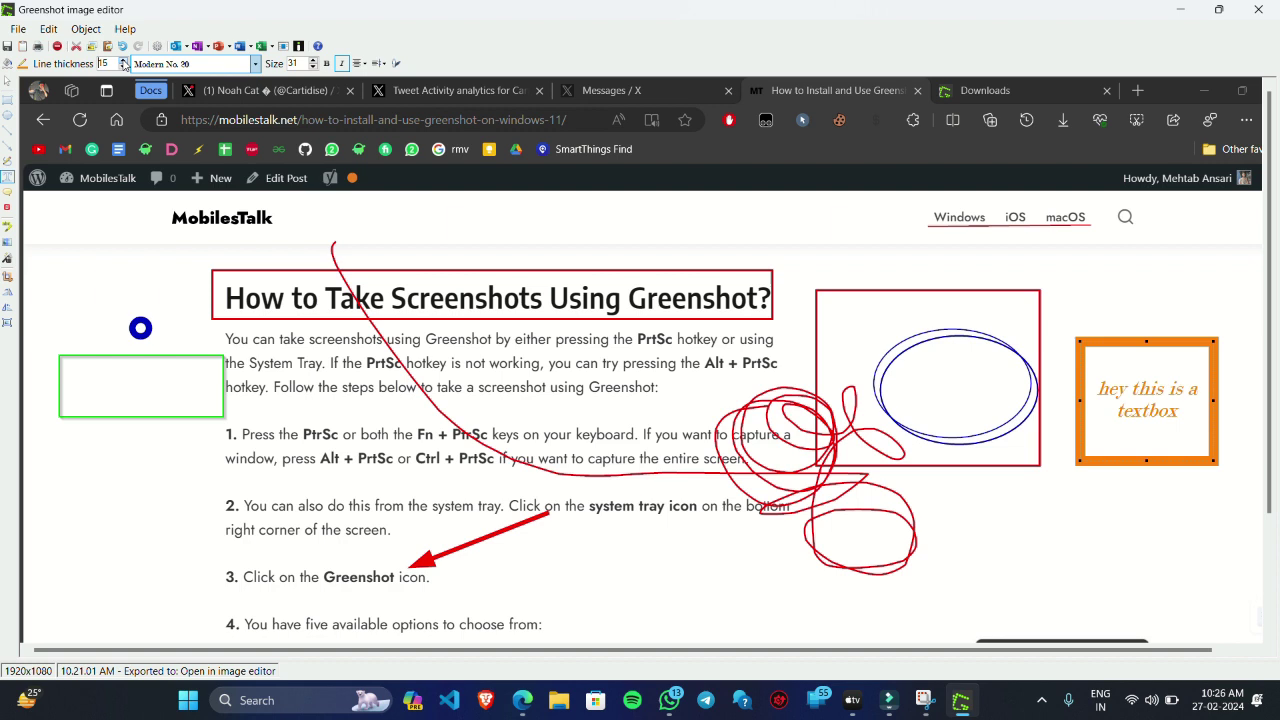
pyautogui.click(123, 60)
pyautogui.click(123, 60)
pyautogui.click(123, 60)
pyautogui.click(123, 60)
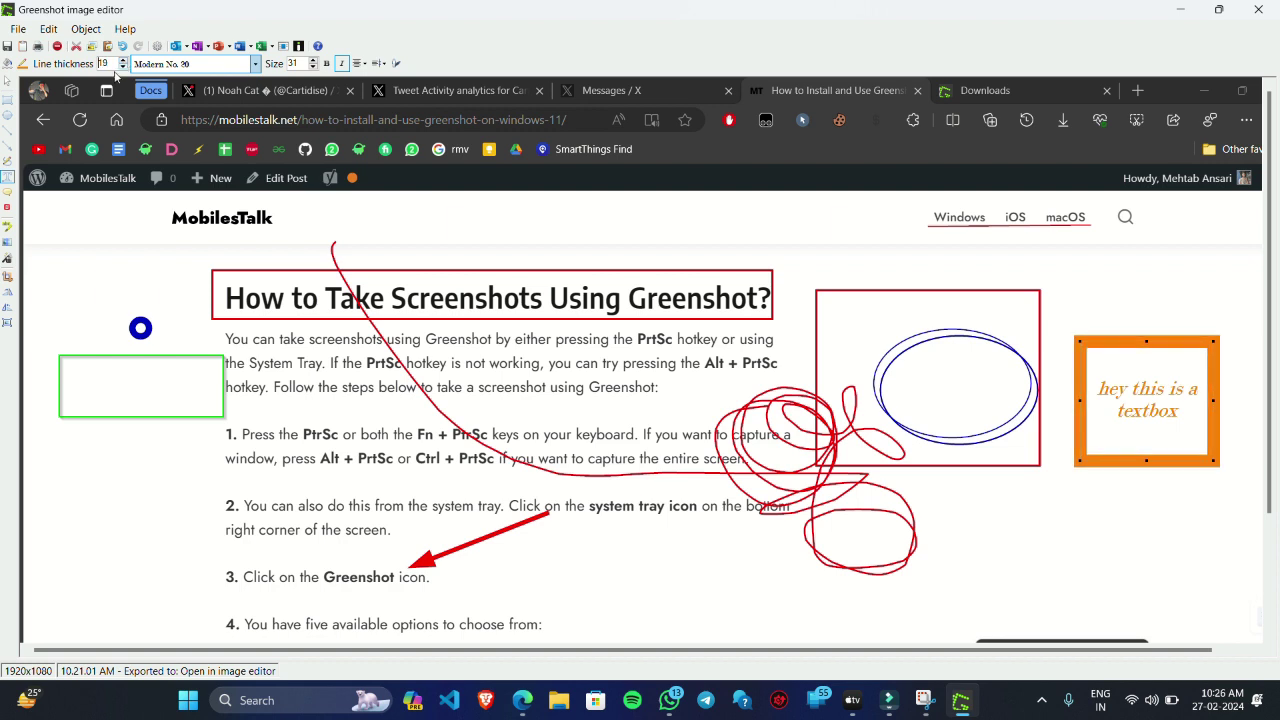
# Add a speech bubble in the margin beside the article heading, containing "text here"
pyautogui.click(7, 192)
pyautogui.moveTo(46, 244); pyautogui.dragTo(224, 381)
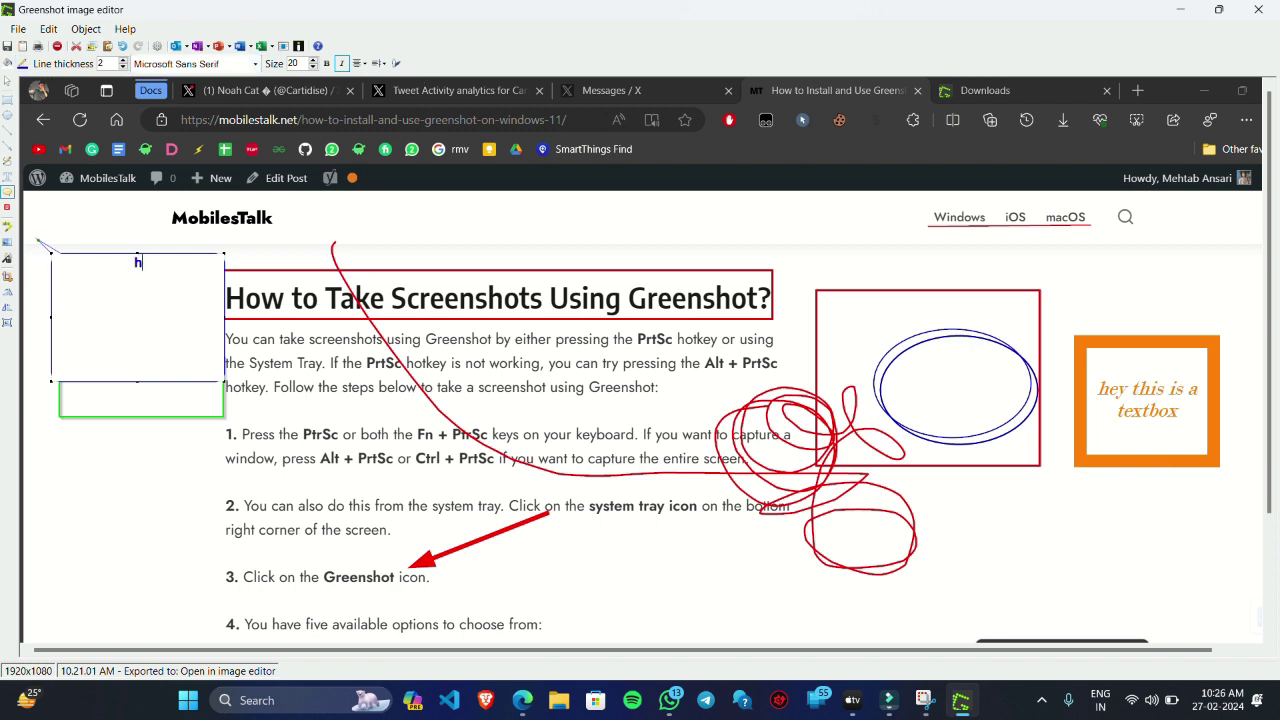
pyautogui.write('text here')
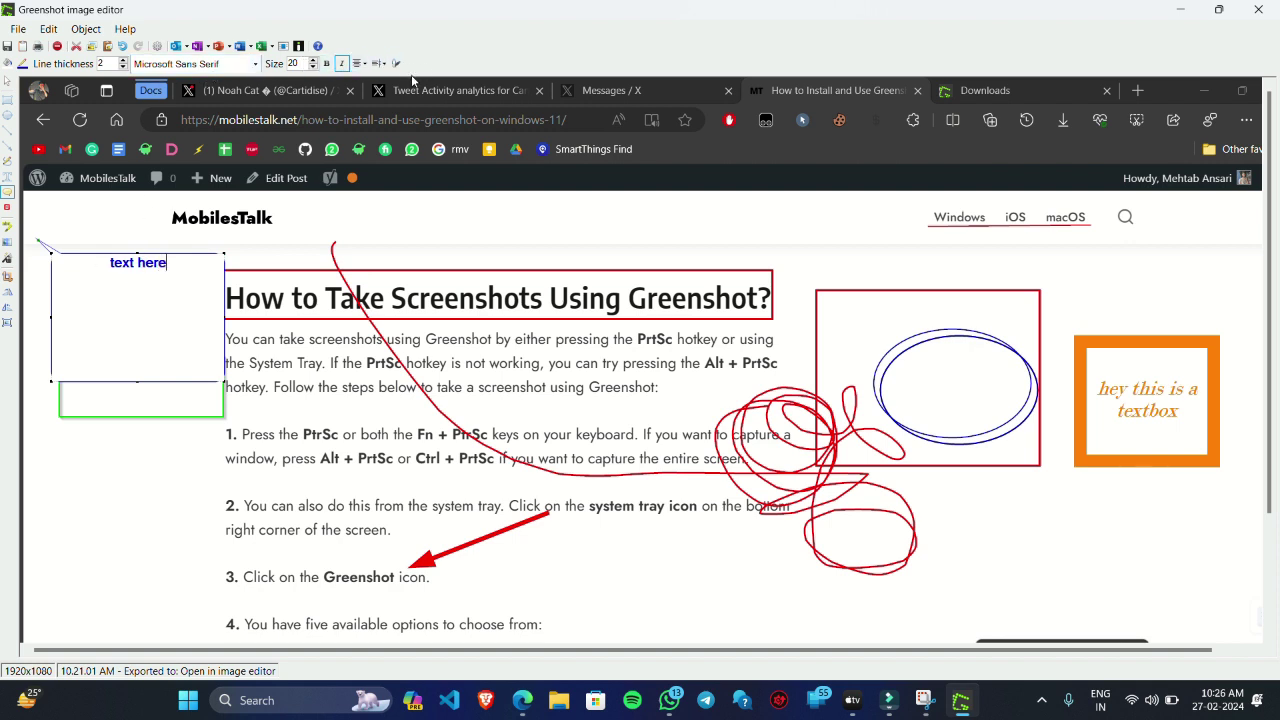
# Place counters 1, 2 and 3 beside the MobilesTalk logo, above the iOS entry and after the introduction's last line
pyautogui.click(6, 209)
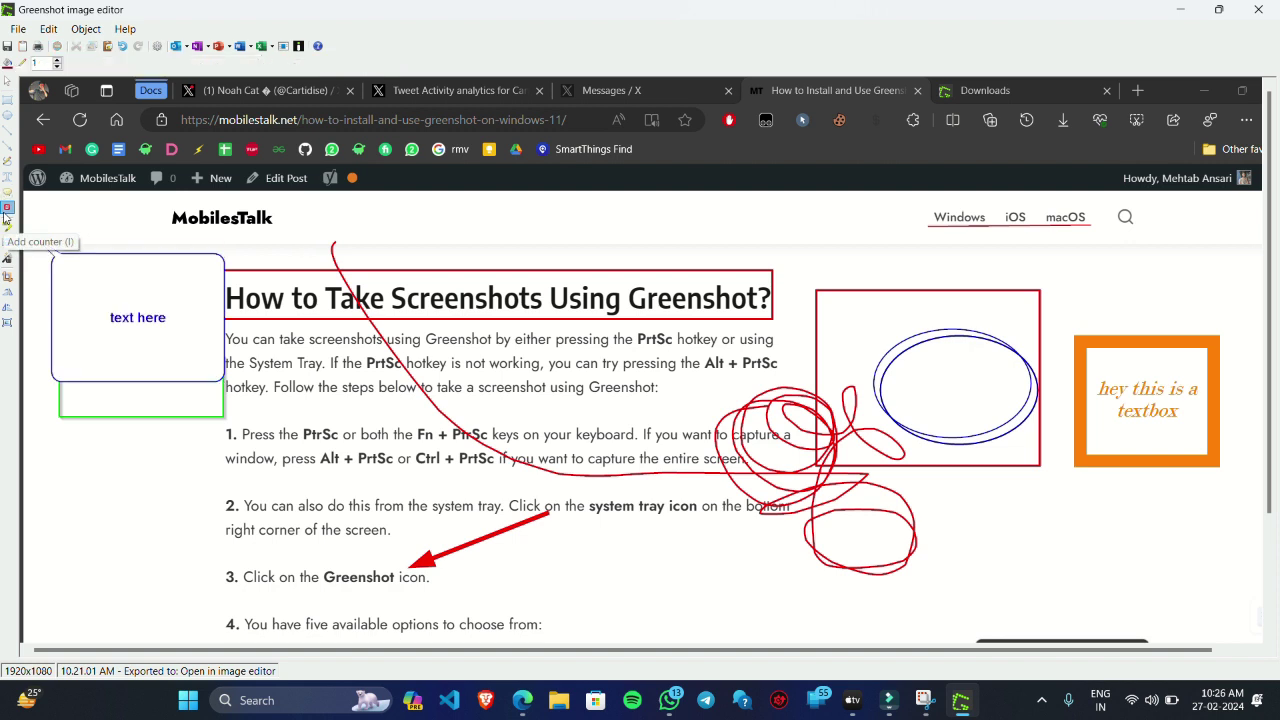
pyautogui.click(296, 205)
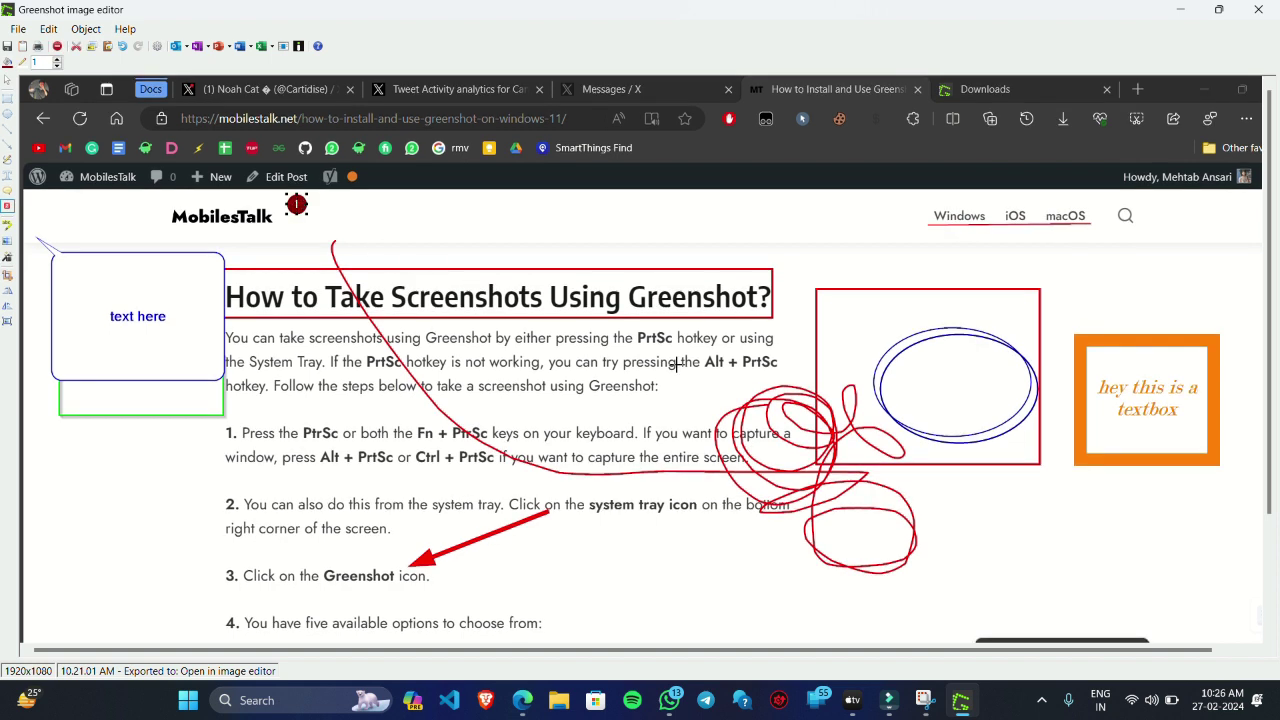
pyautogui.click(1016, 200)
pyautogui.click(673, 386)
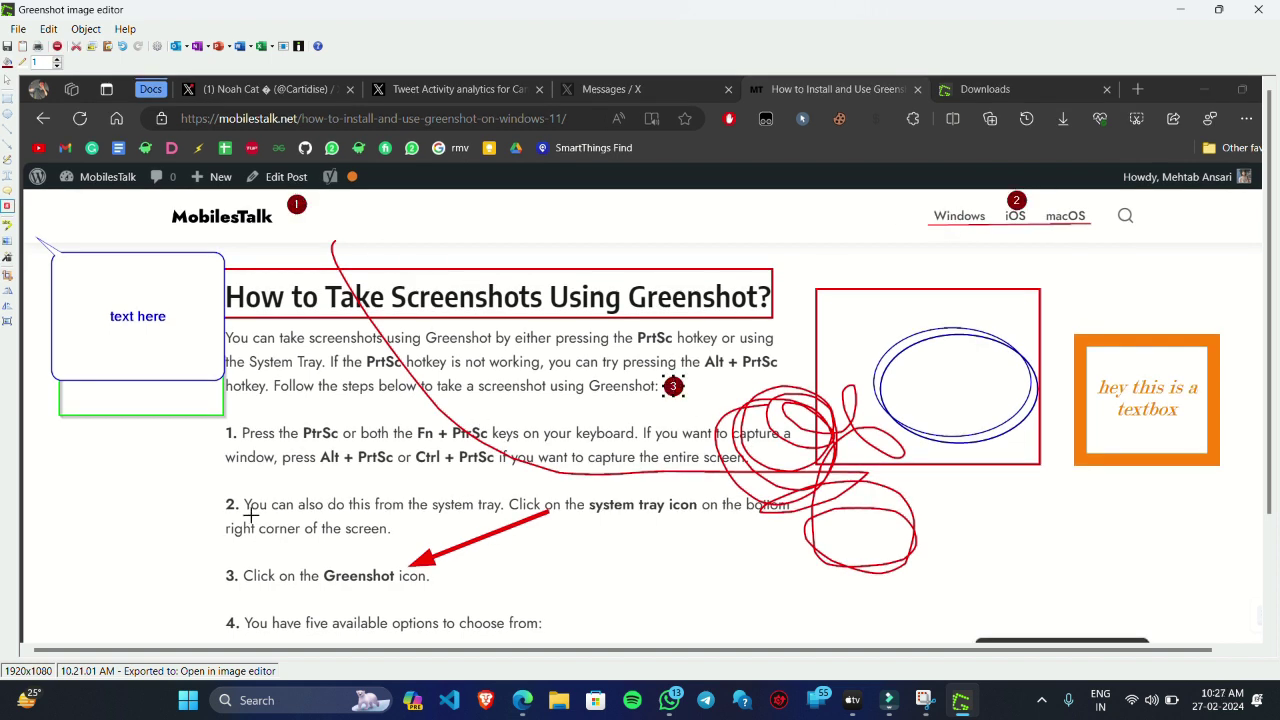
# Place counter 4 over the fourth list item's number and highlight the MobilesTalk logo in yellow
pyautogui.click(229, 622)
pyautogui.click(6, 225)
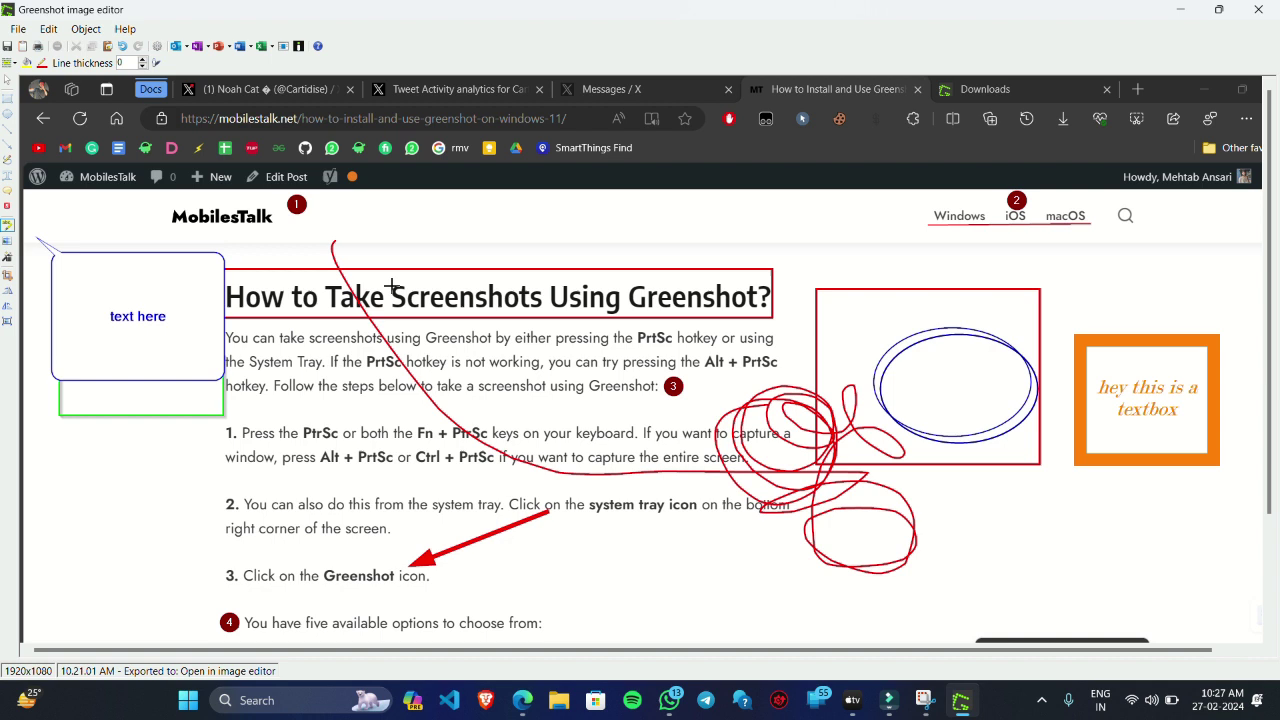
pyautogui.moveTo(166, 202); pyautogui.dragTo(283, 232)
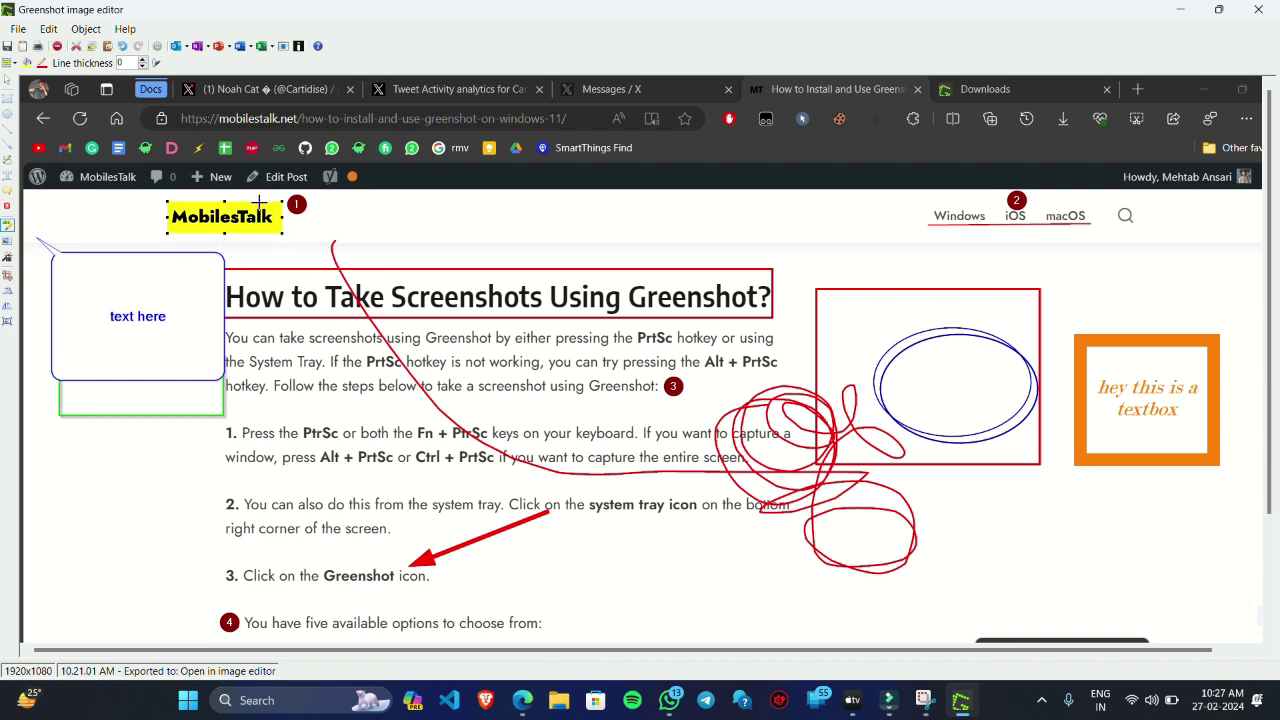
# Obfuscate the web address in the captured browser's address bar with a pixel size of 5
pyautogui.click(6, 242)
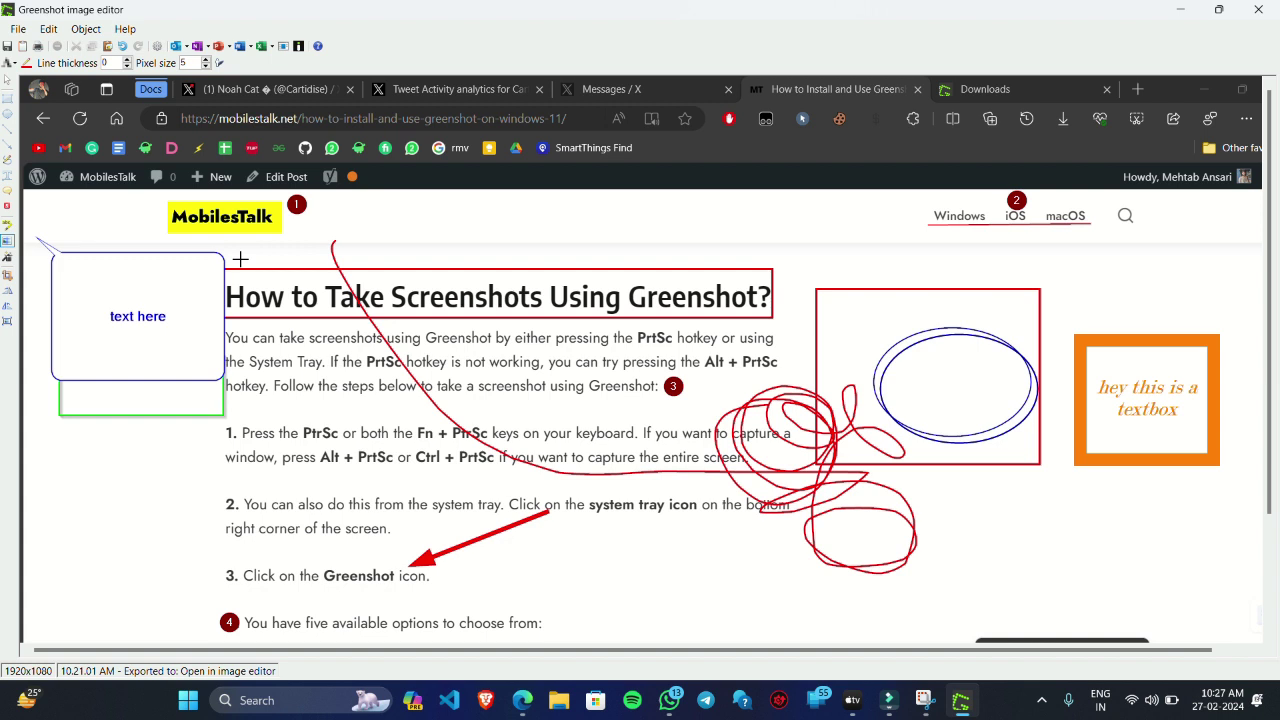
pyautogui.moveTo(172, 105); pyautogui.dragTo(572, 131)
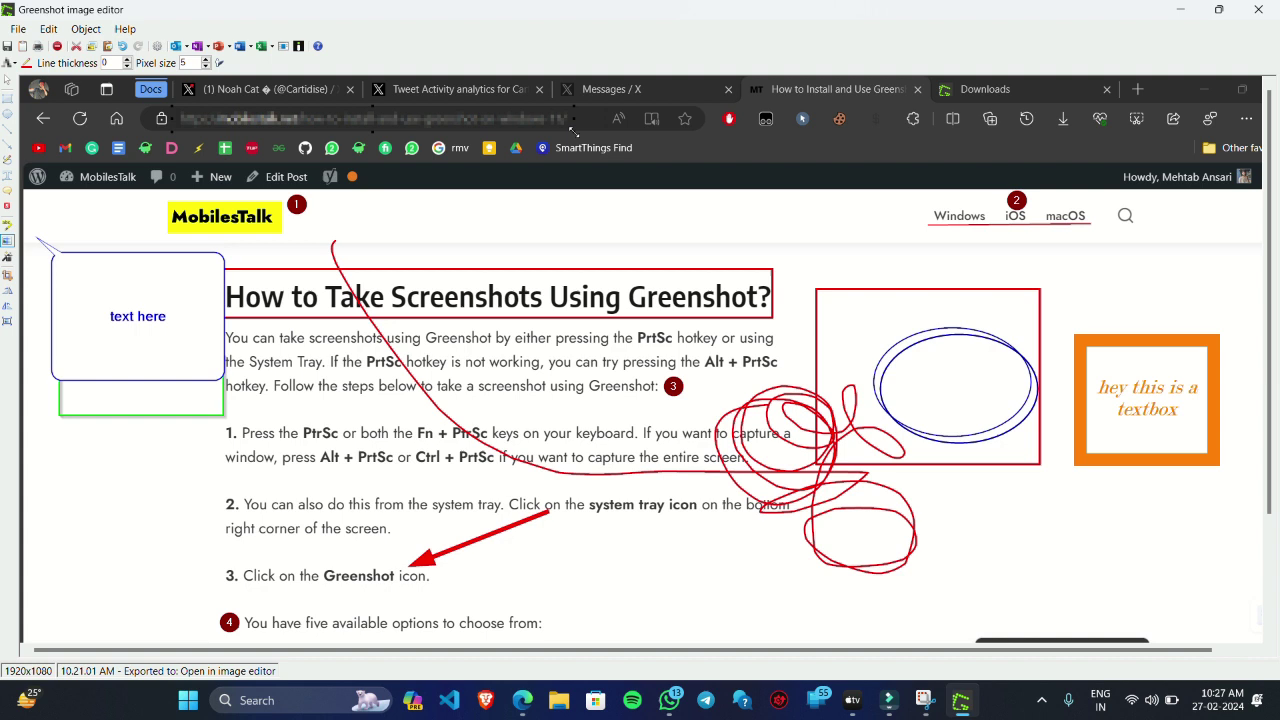
# Apply the Border, Drop shadow and Torn edge effects to the whole screenshot
pyautogui.click(7, 257)
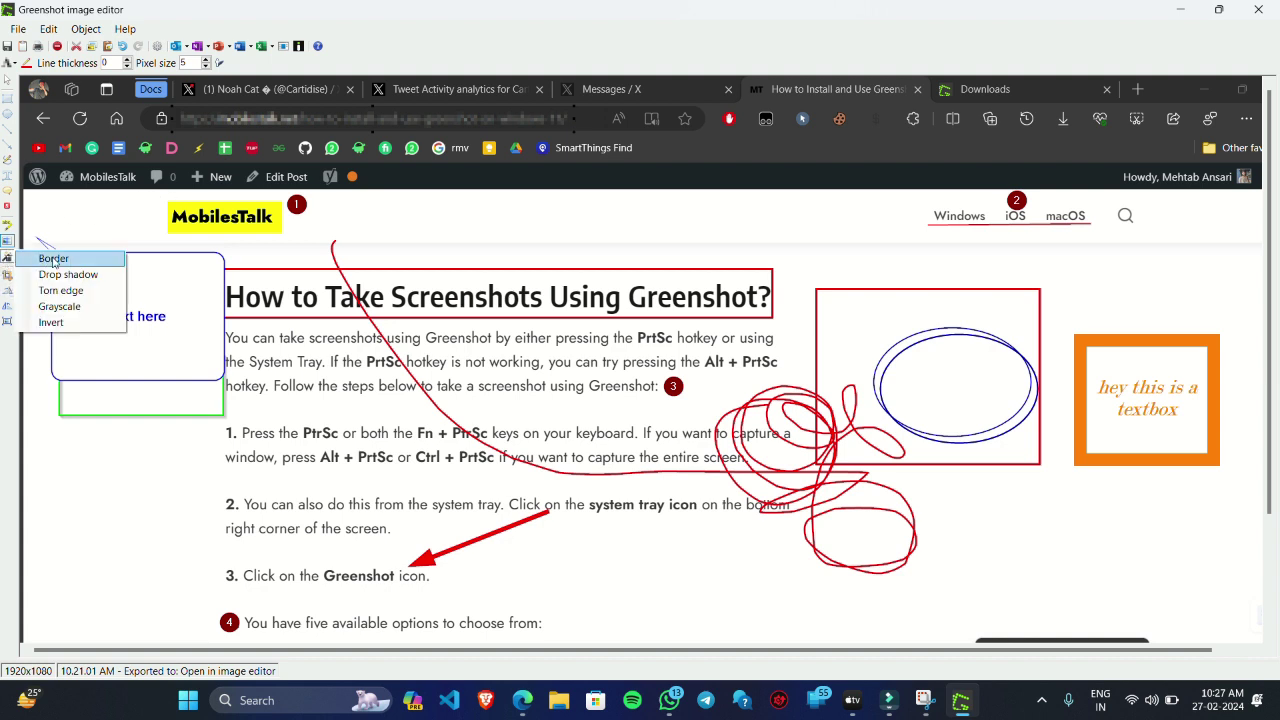
pyautogui.click(85, 259)
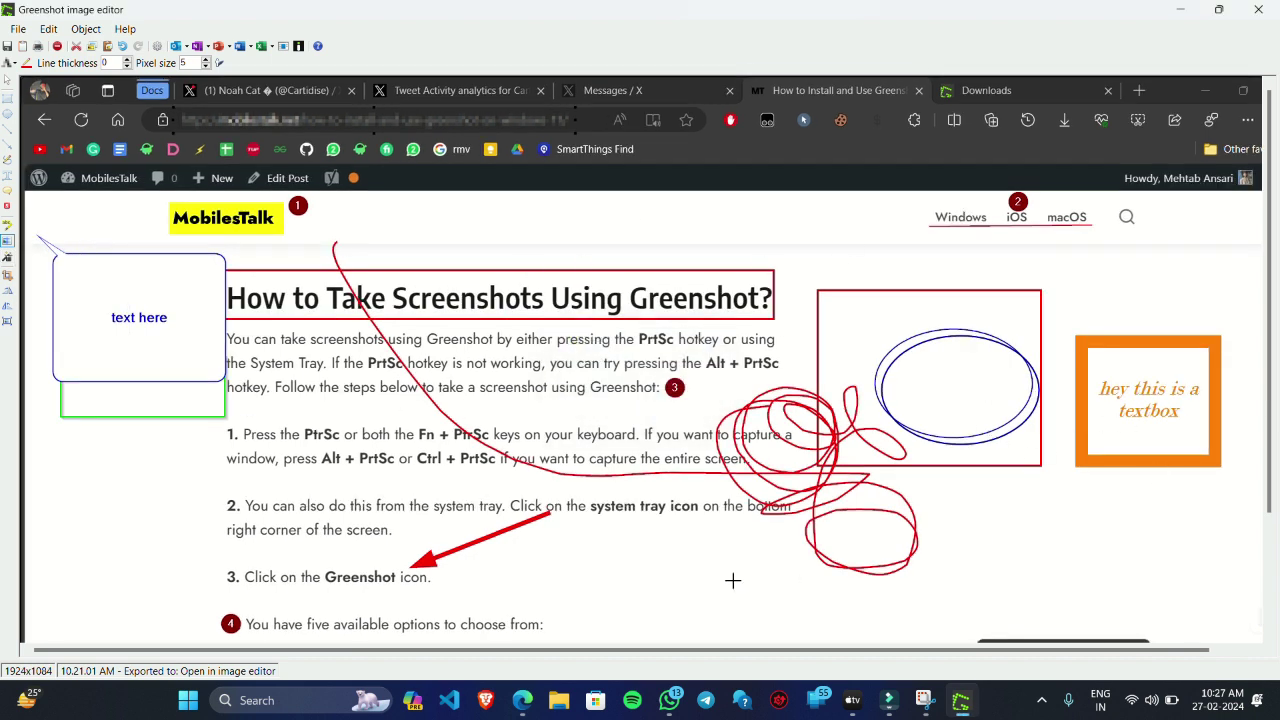
pyautogui.click(7, 258)
pyautogui.click(46, 275)
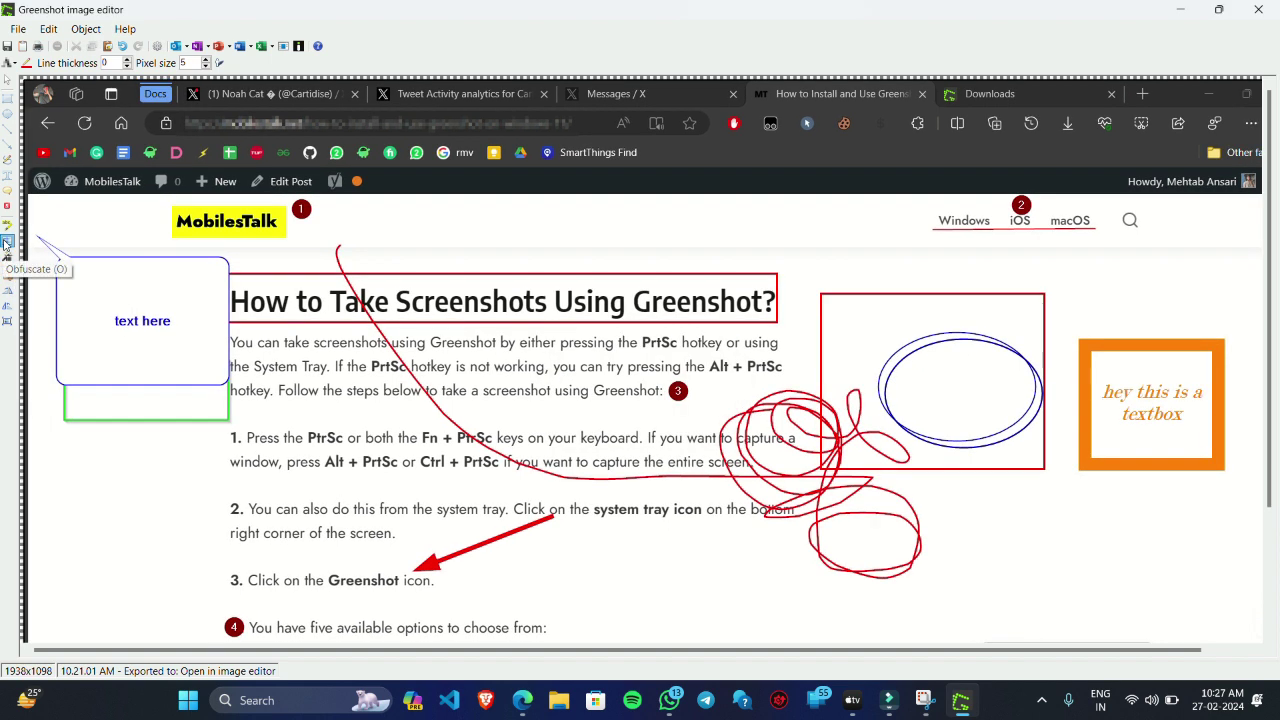
pyautogui.click(7, 258)
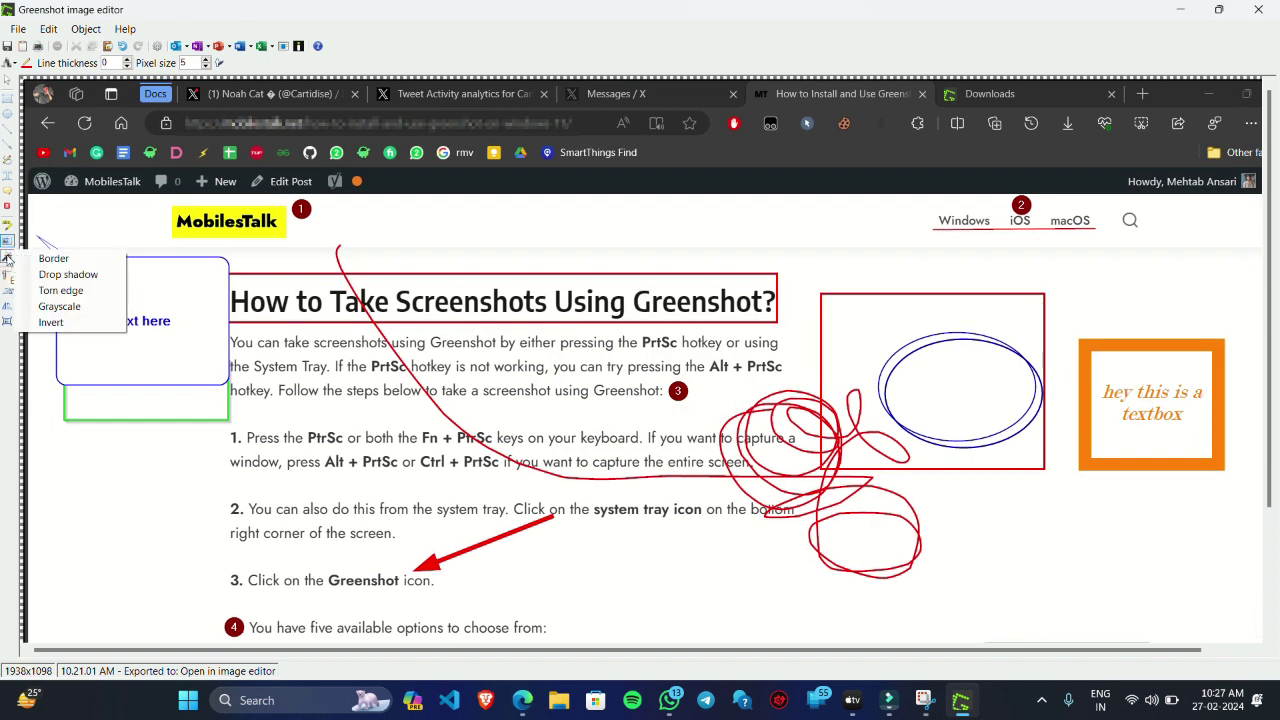
pyautogui.click(62, 290)
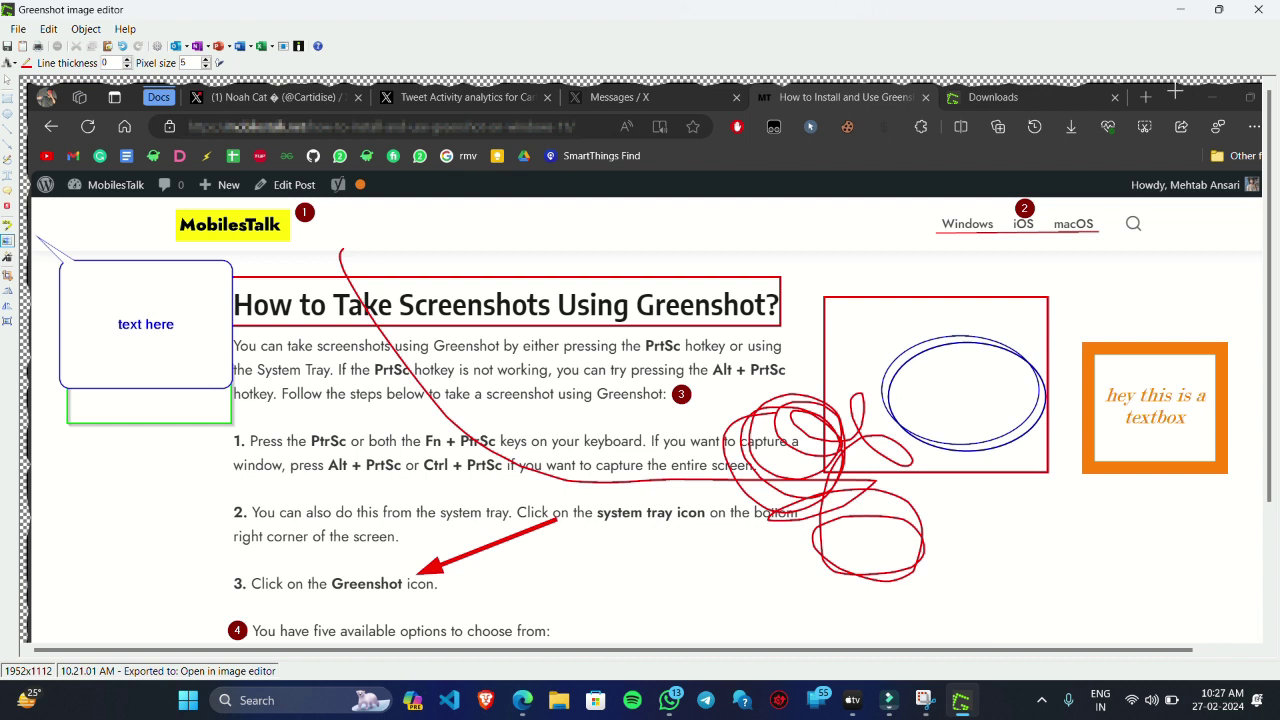
# Apply the Grayscale effect to the screenshot and invert its colors
pyautogui.click(7, 248)
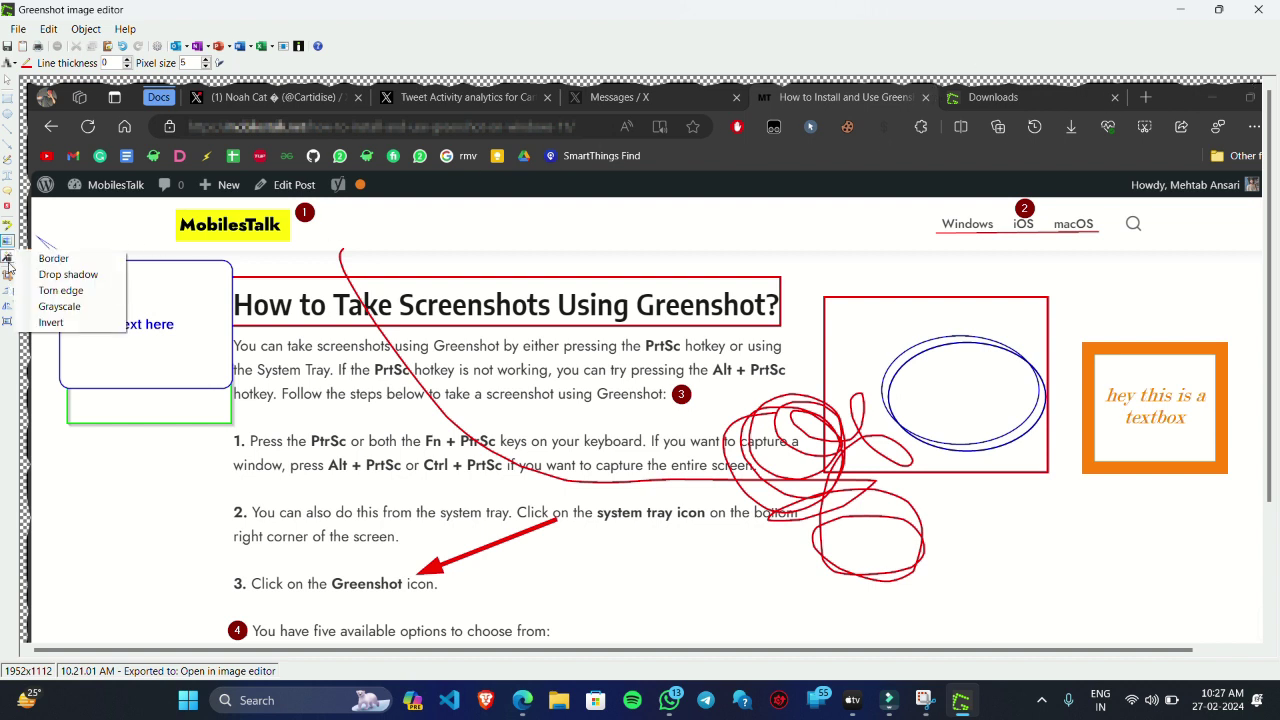
pyautogui.click(67, 310)
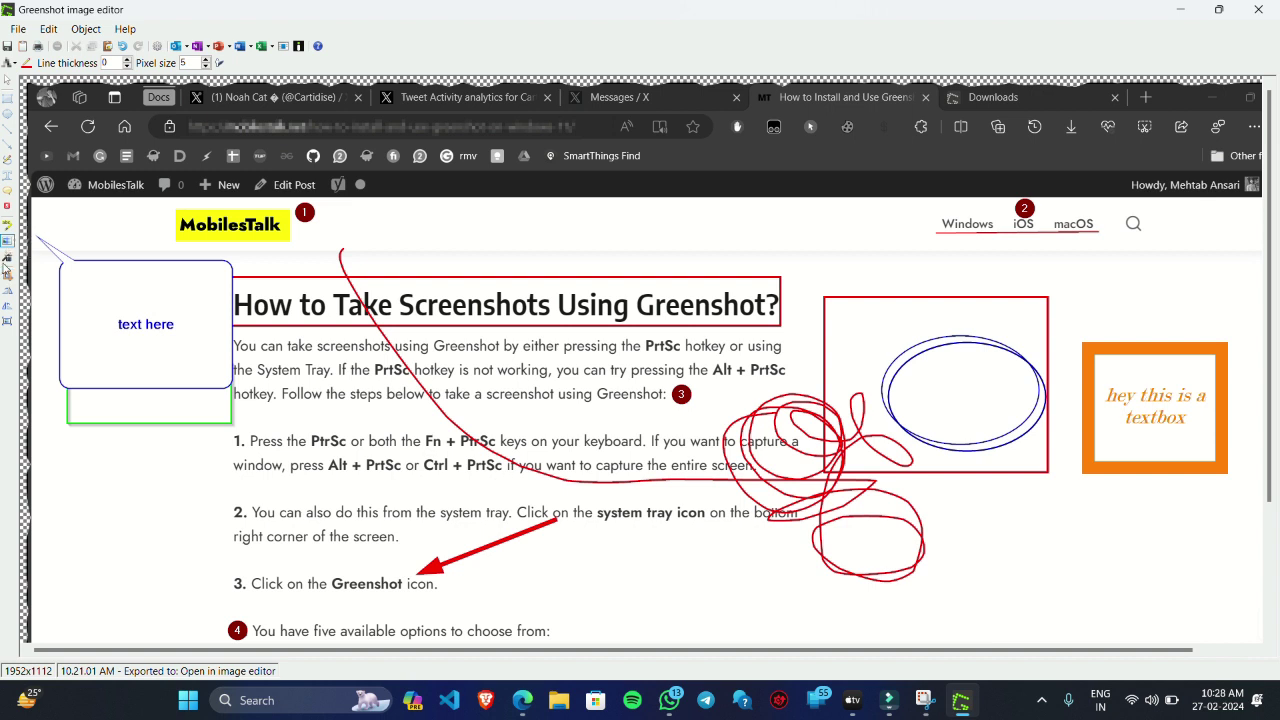
pyautogui.click(6, 270)
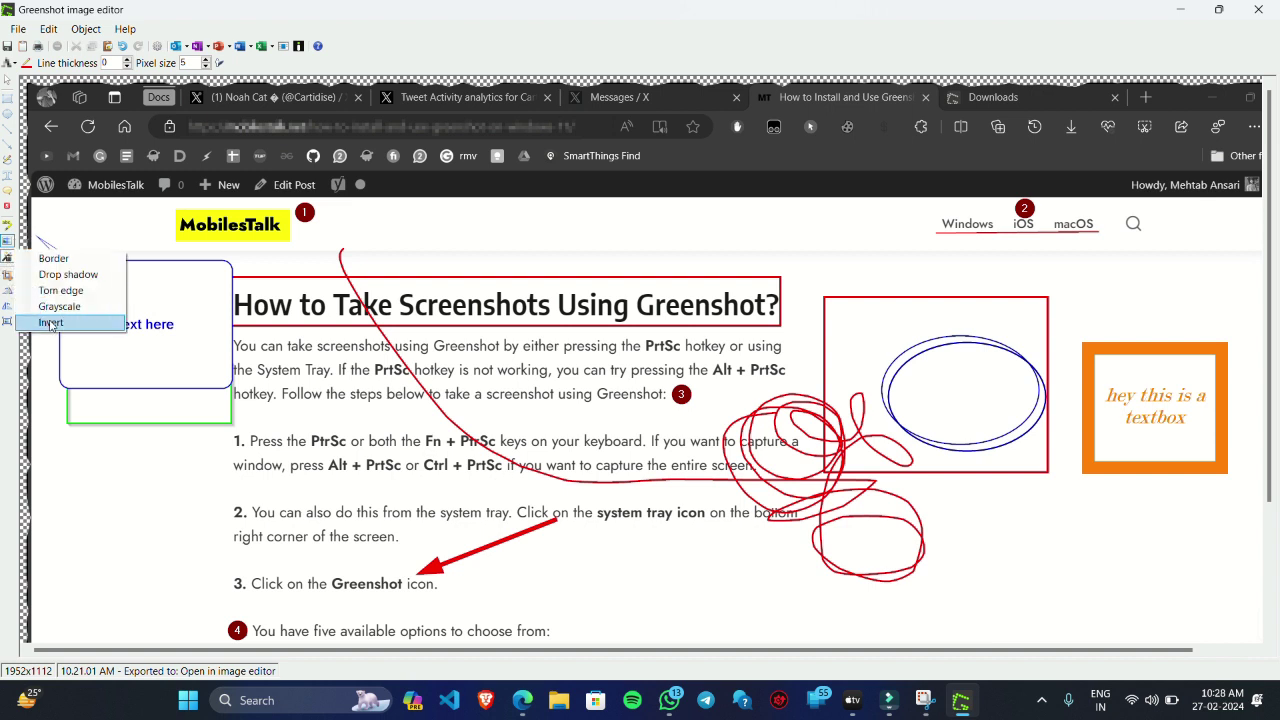
pyautogui.click(48, 322)
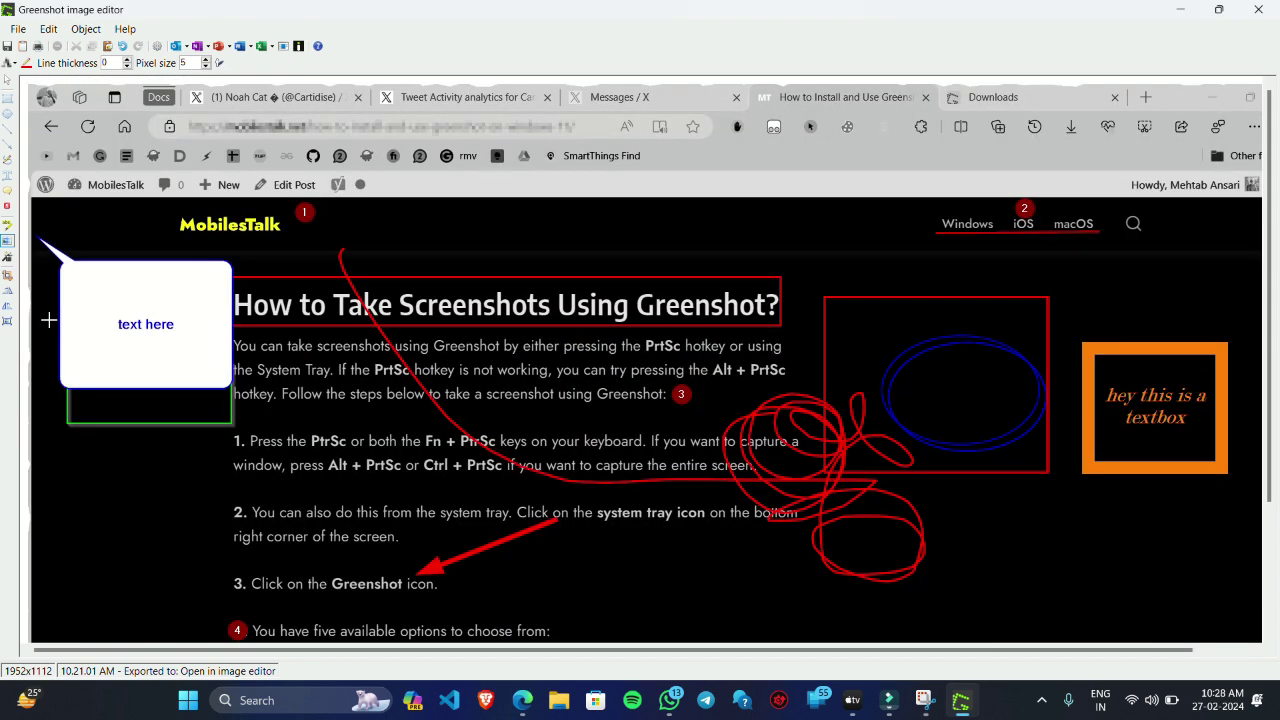
# Crop the screenshot from its upper-left corner to an area of about 1395 × 677 pixels
pyautogui.click(6, 277)
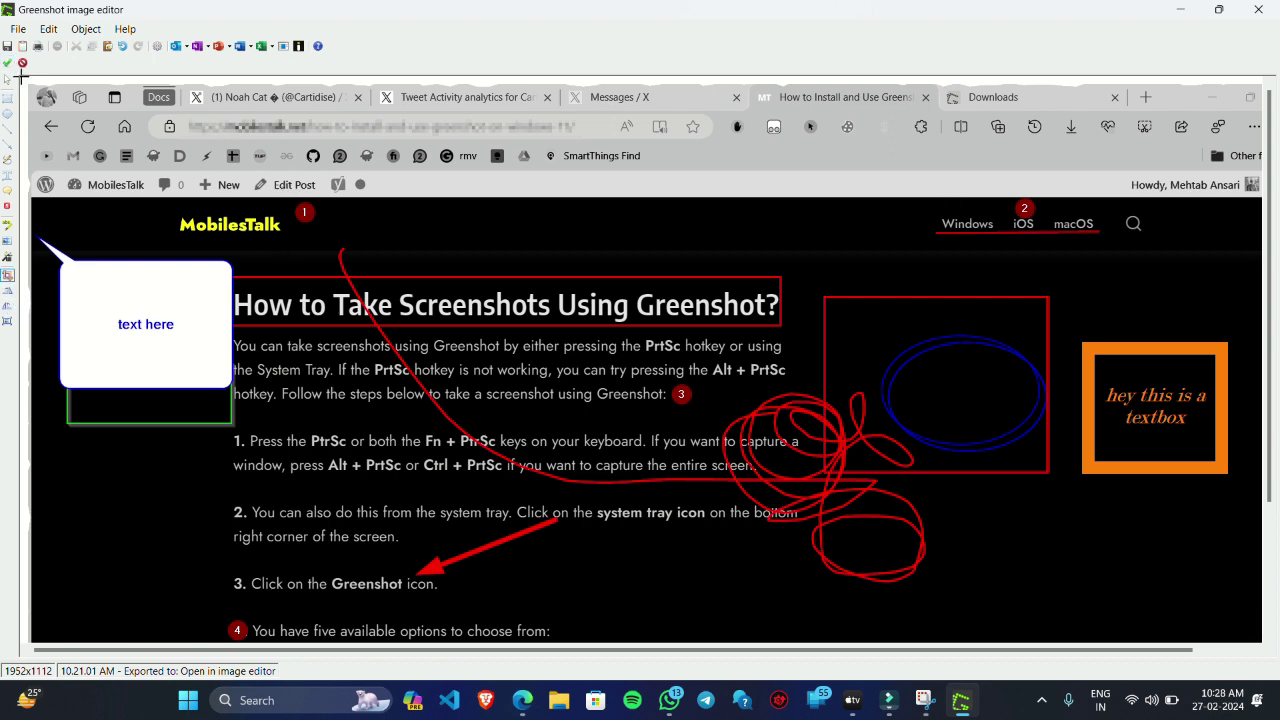
pyautogui.moveTo(21, 76); pyautogui.dragTo(951, 528)
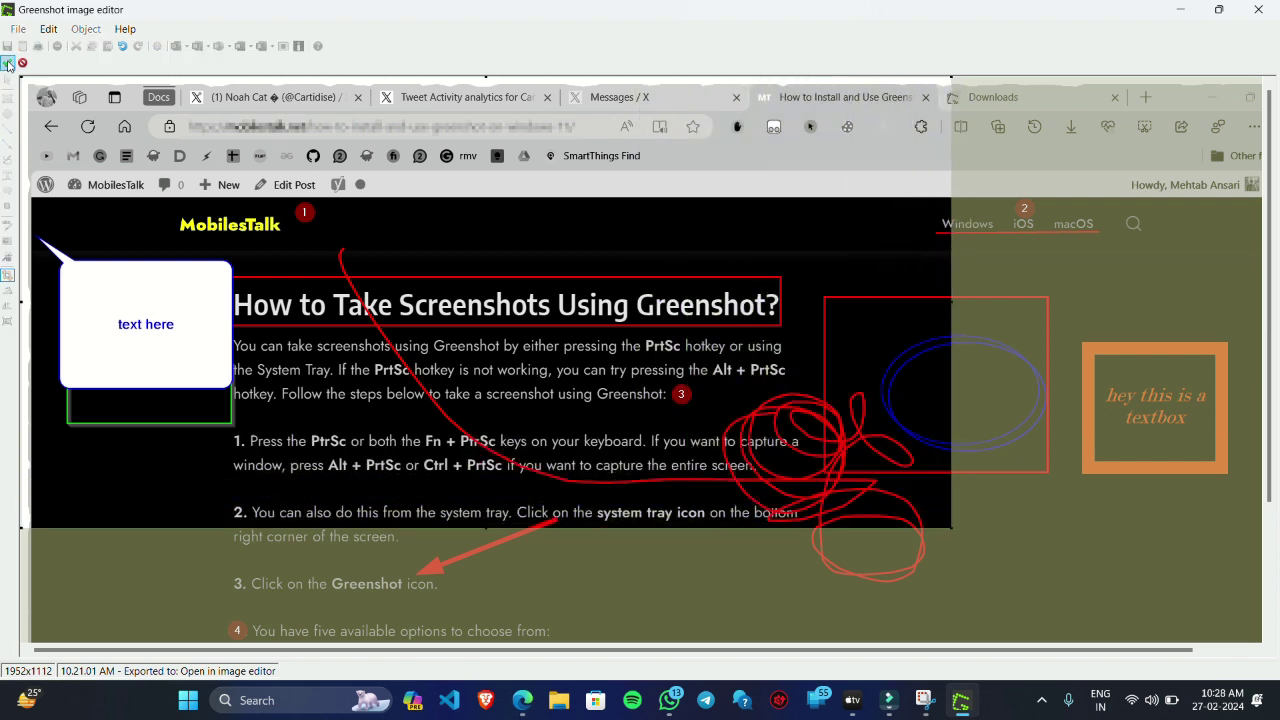
pyautogui.click(7, 63)
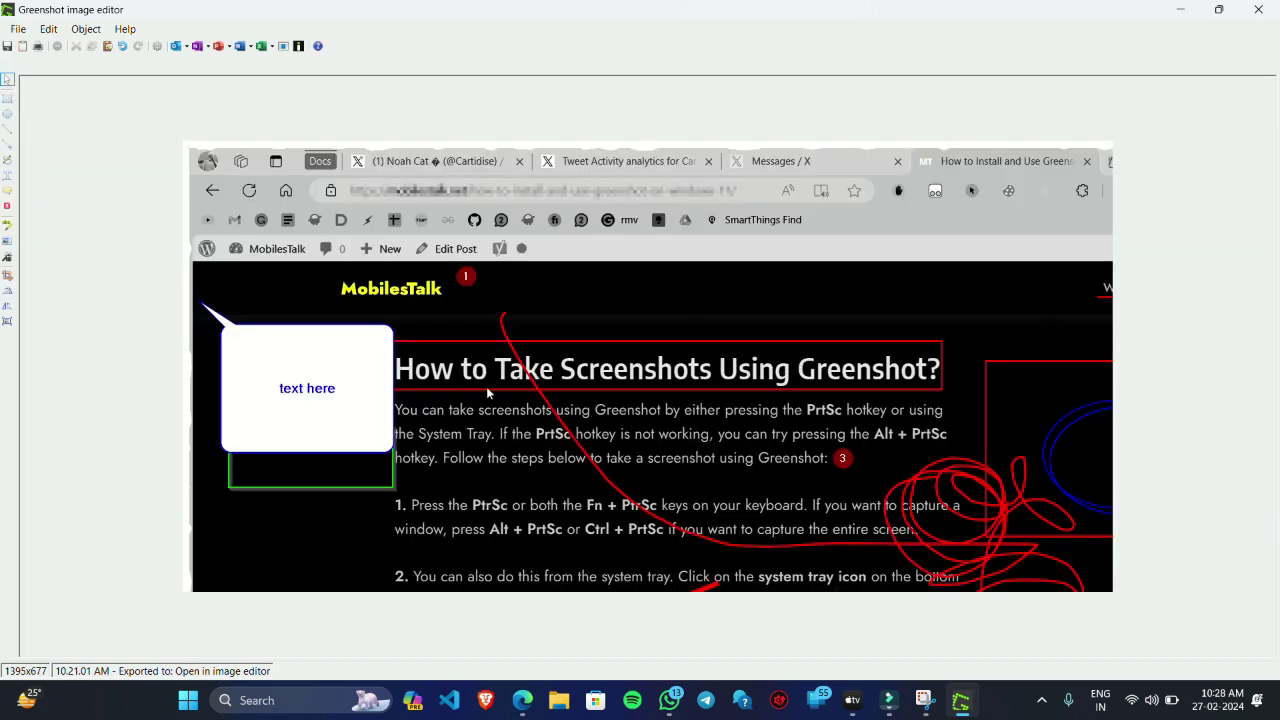
# Rotate the cropped screenshot clockwise and turn it back counterclockwise
pyautogui.click(7, 291)
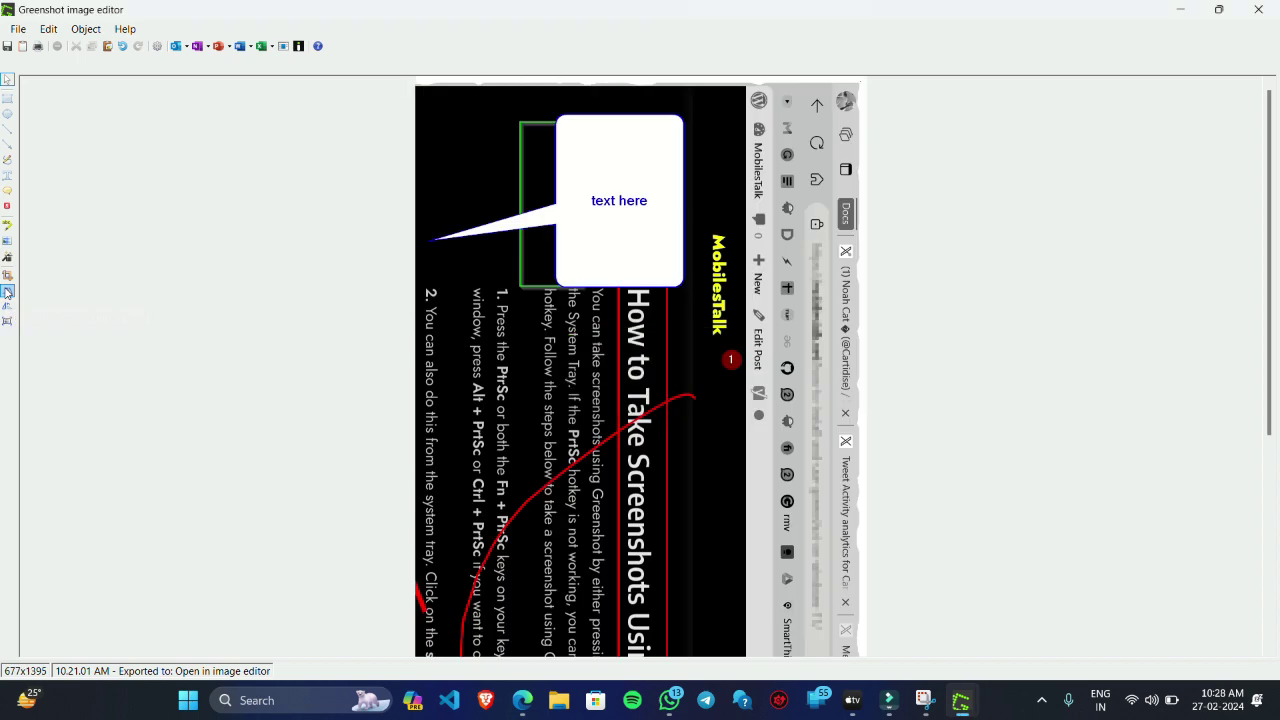
pyautogui.click(6, 308)
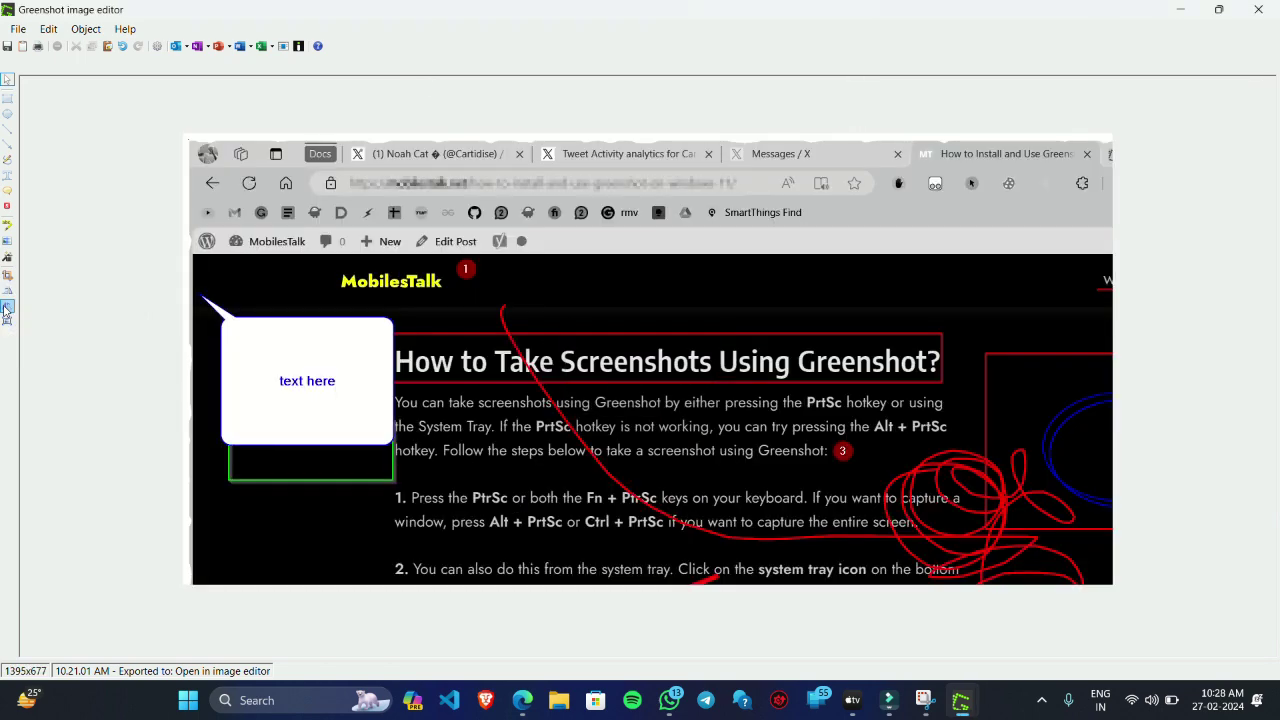
# Switch the width unit to Percent in the resize settings and close the dialog
pyautogui.click(7, 320)
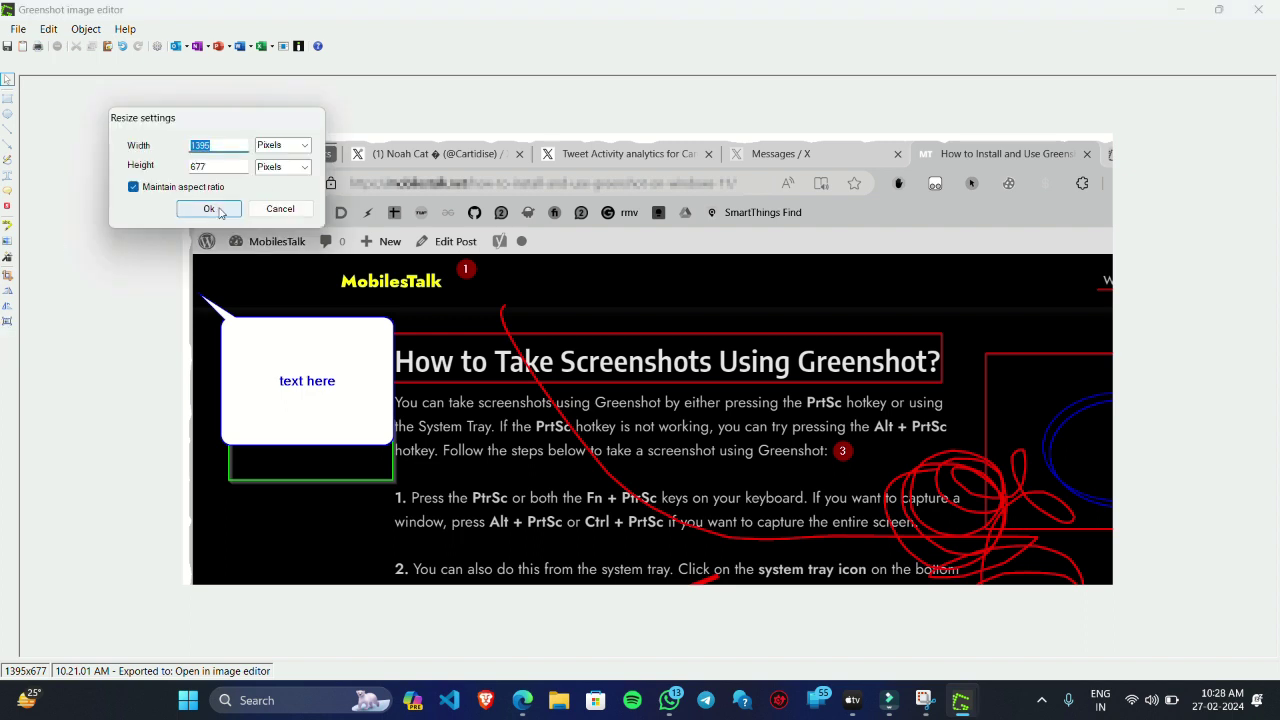
pyautogui.click(216, 168)
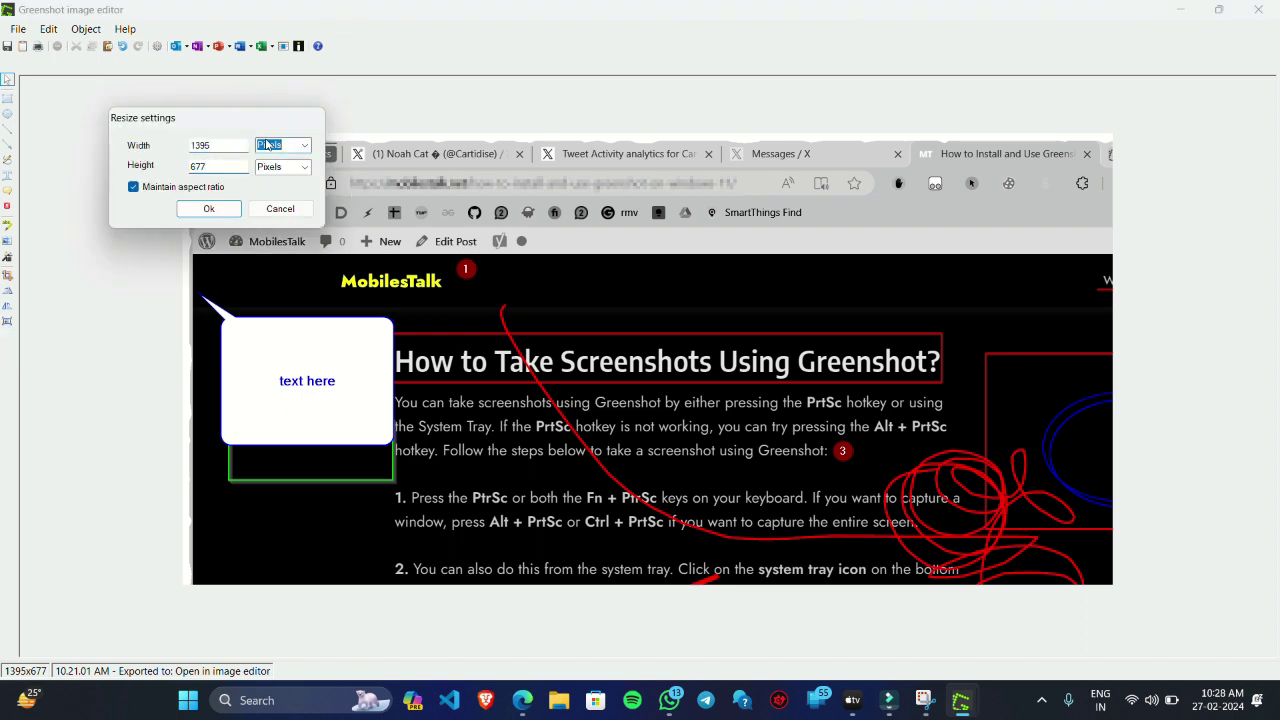
pyautogui.click(304, 145)
pyautogui.click(300, 170)
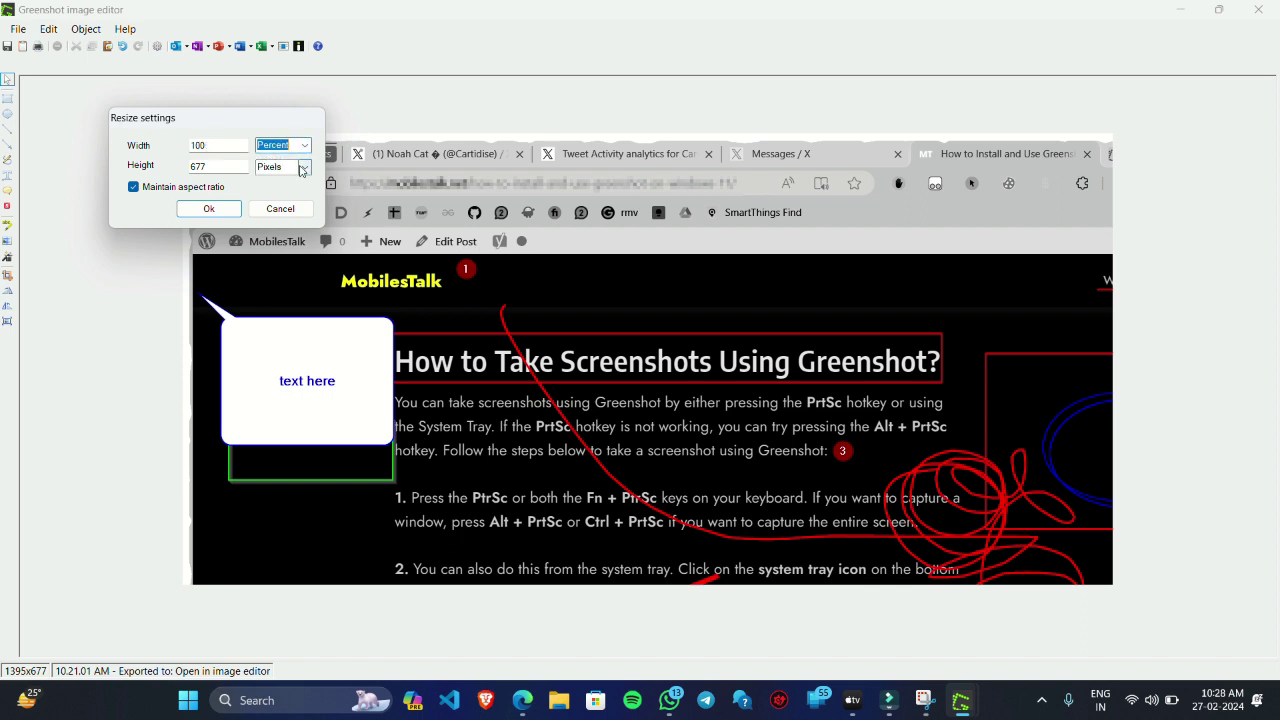
pyautogui.click(228, 220)
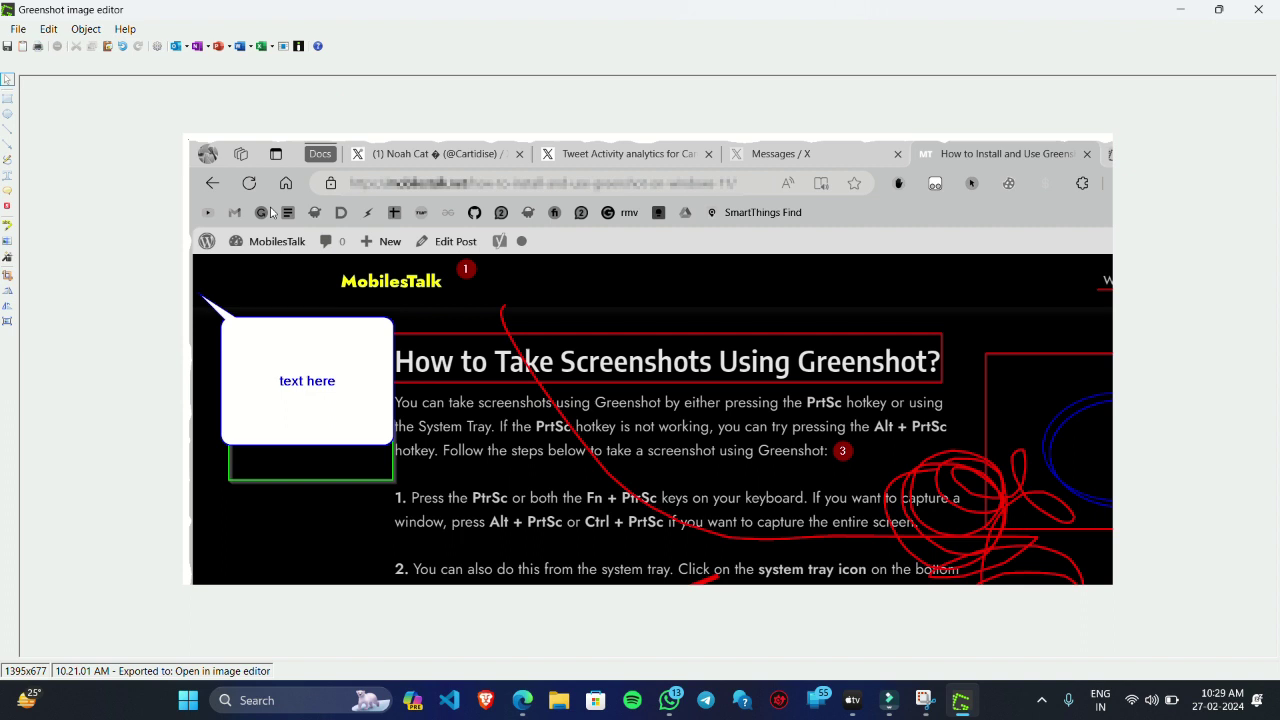
pyautogui.click(18, 30)
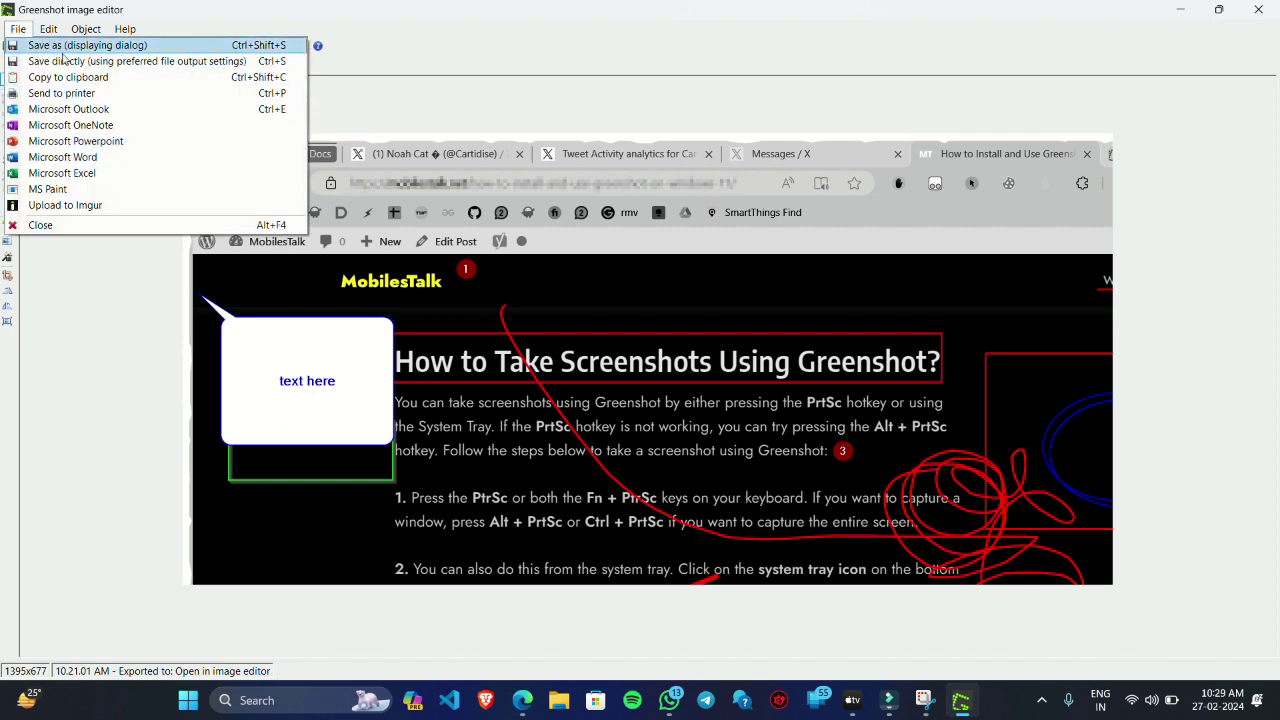
pyautogui.click(18, 29)
pyautogui.click(18, 29)
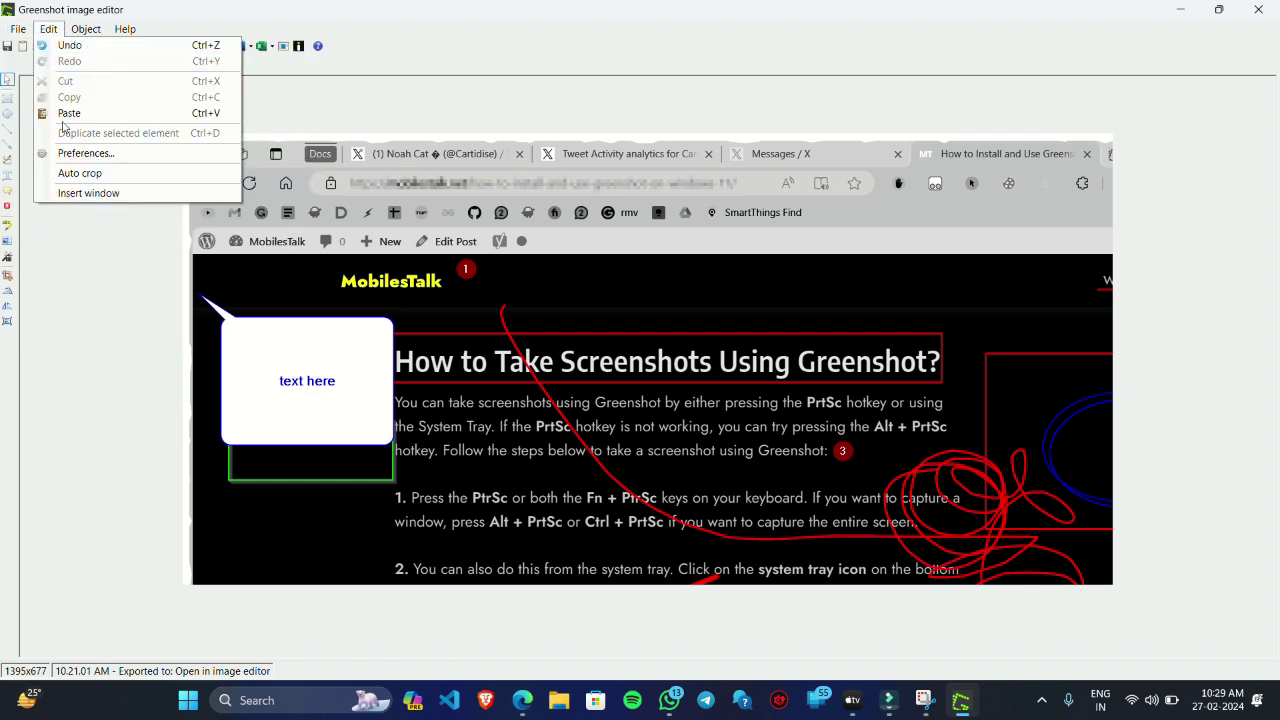
pyautogui.click(18, 30)
# Export the annotated screenshot to MS Paint
pyautogui.click(18, 30)
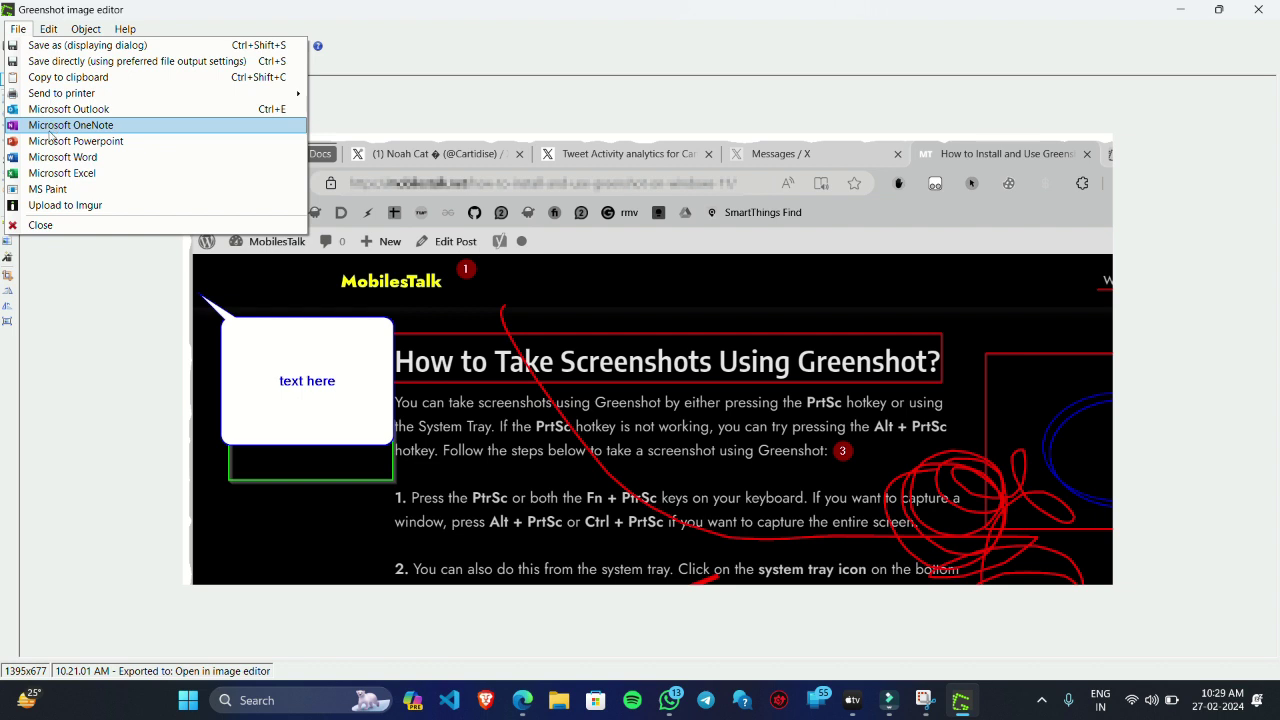
pyautogui.click(56, 126)
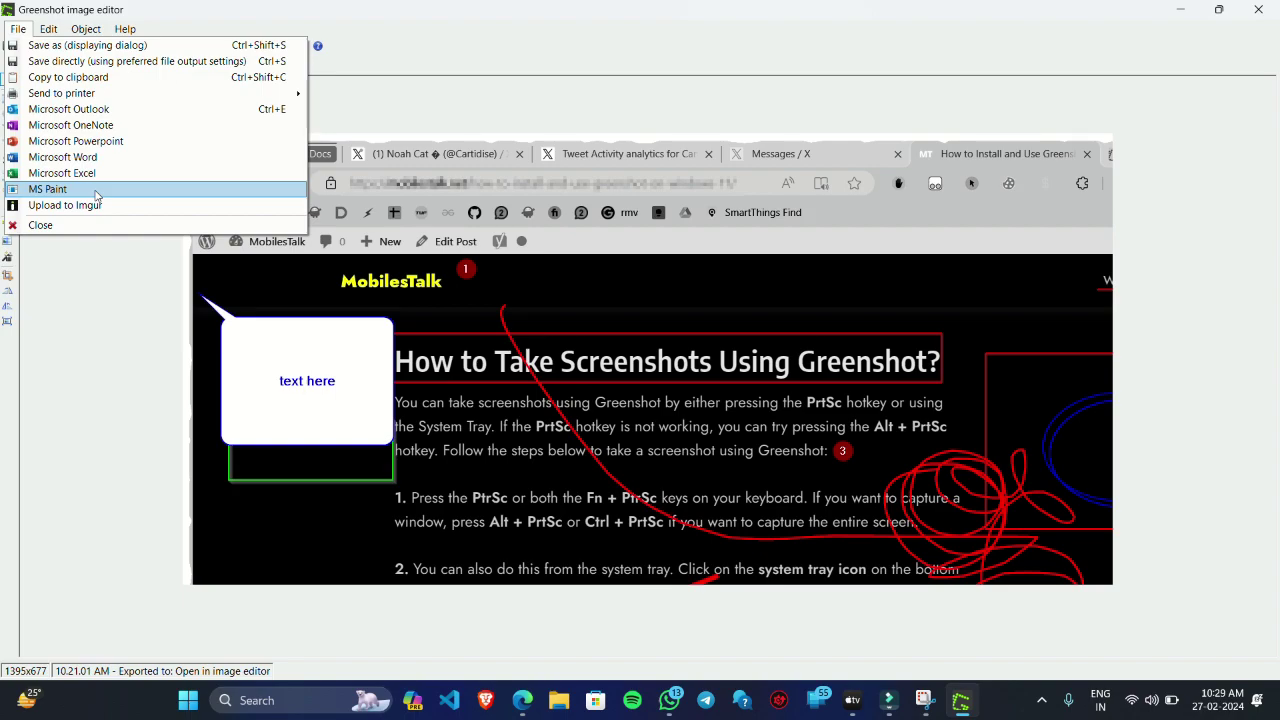
pyautogui.click(97, 190)
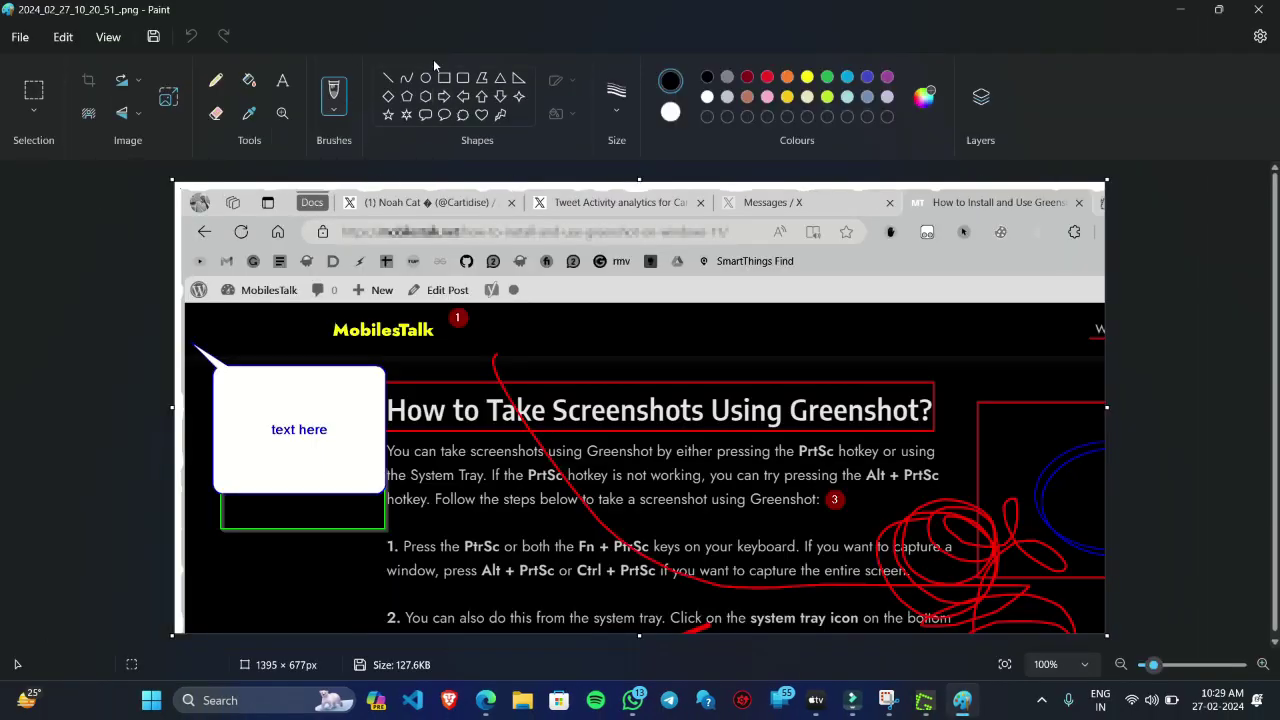
# Draw a black rectangle about 562 × 99 px around the MobilesTalk logo, and save the image before closing Paint
pyautogui.click(444, 78)
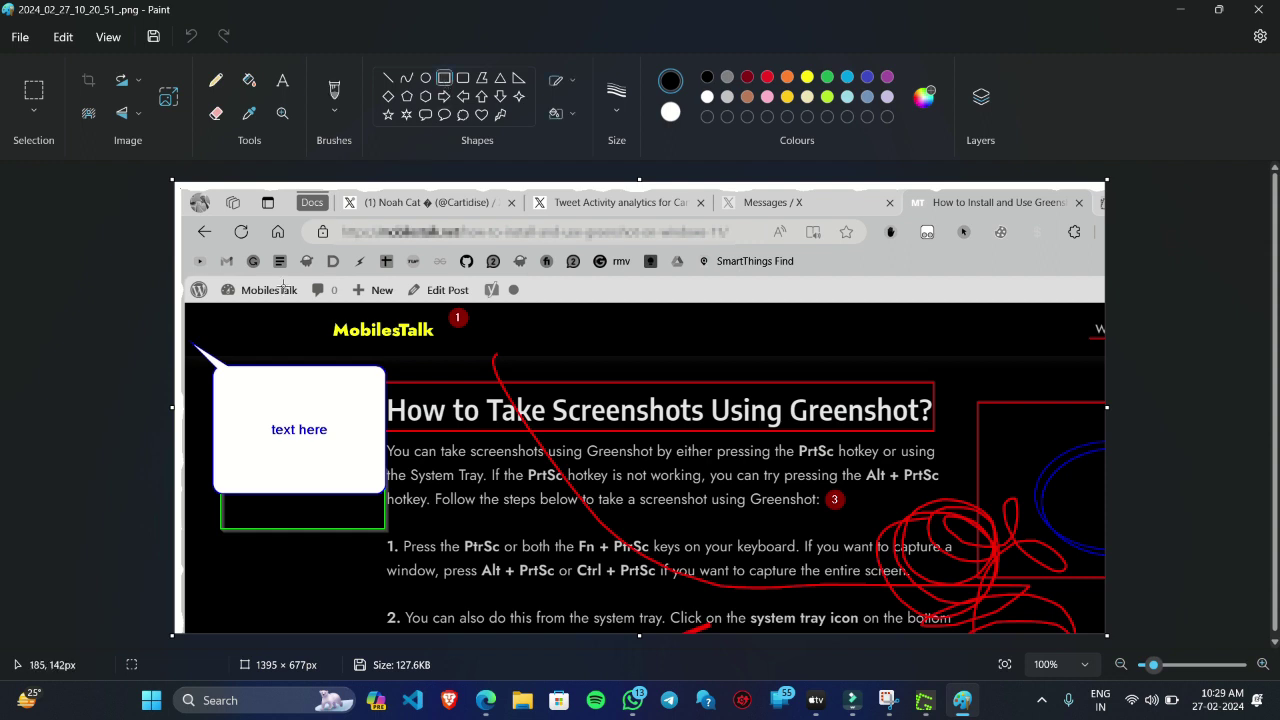
pyautogui.moveTo(263, 292); pyautogui.dragTo(638, 358)
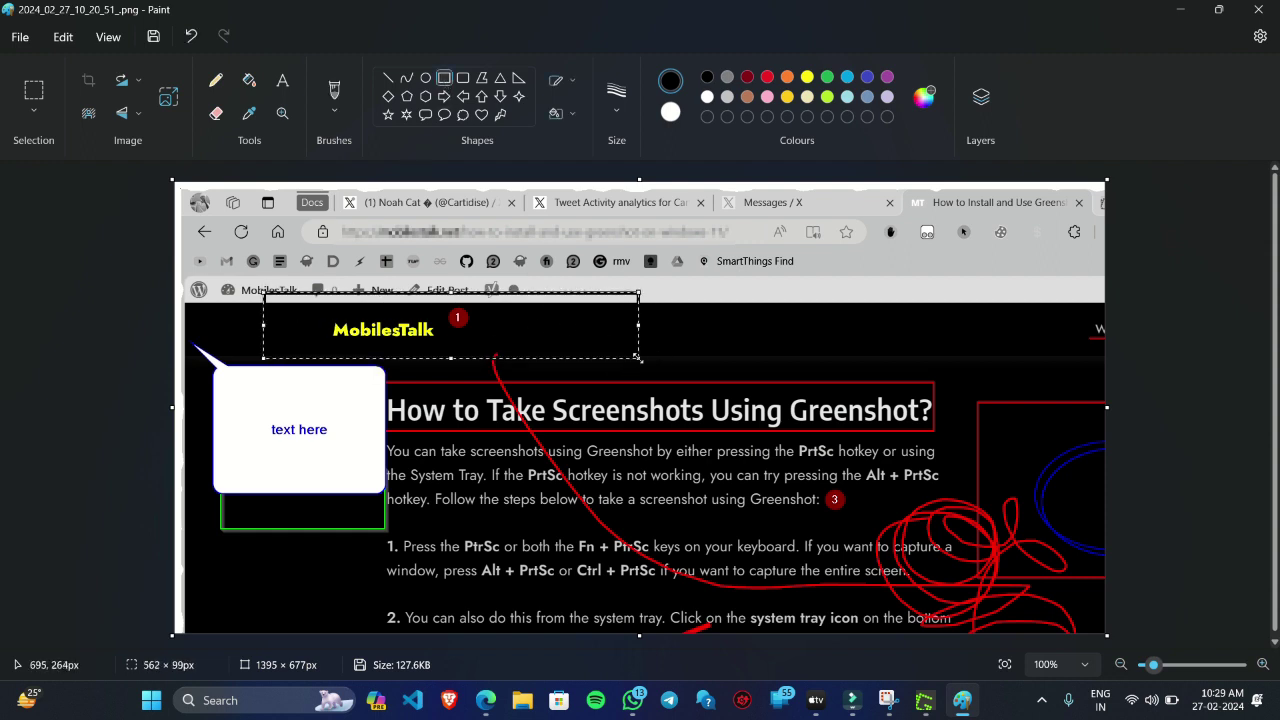
pyautogui.click(155, 37)
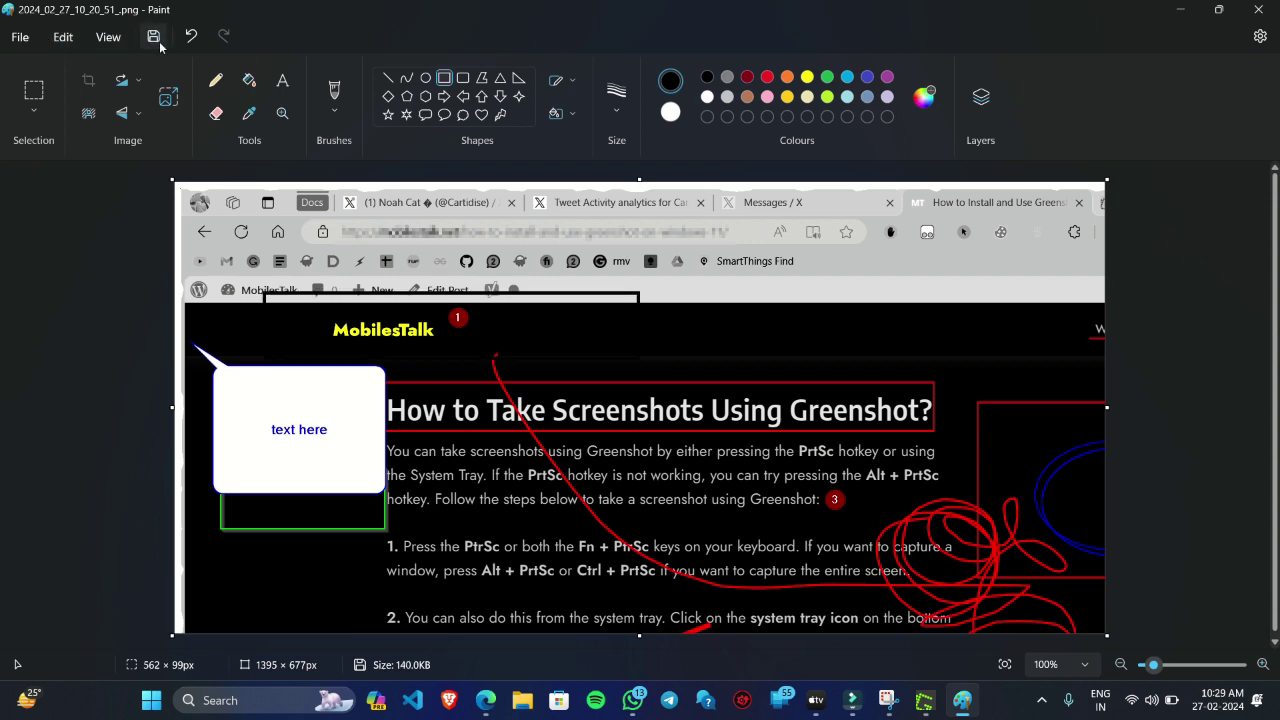
pyautogui.click(1258, 9)
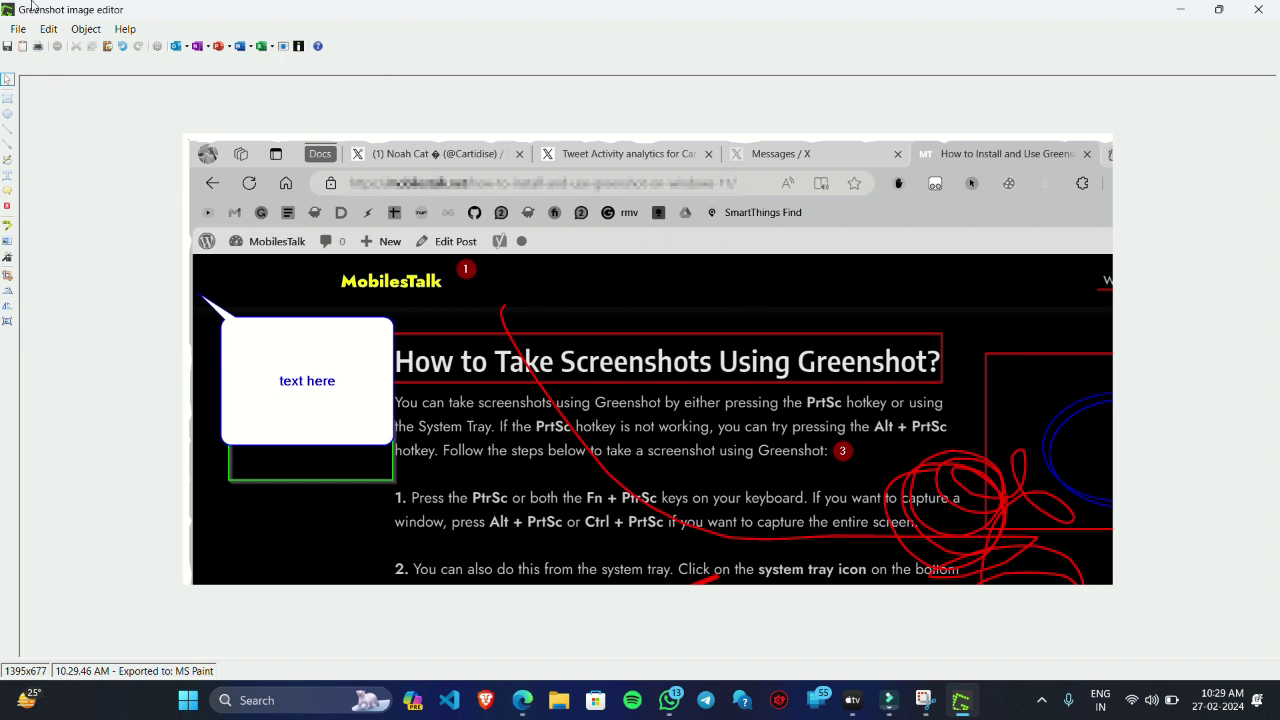
pyautogui.click(18, 29)
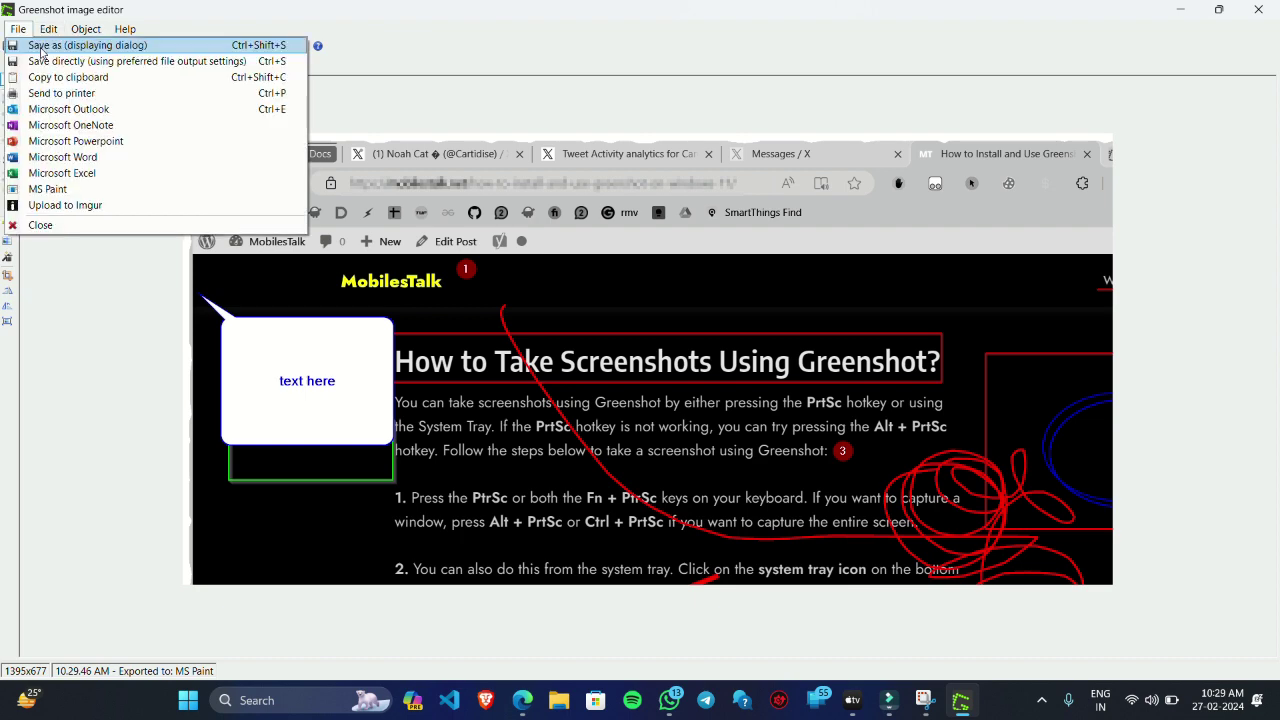
pyautogui.click(42, 47)
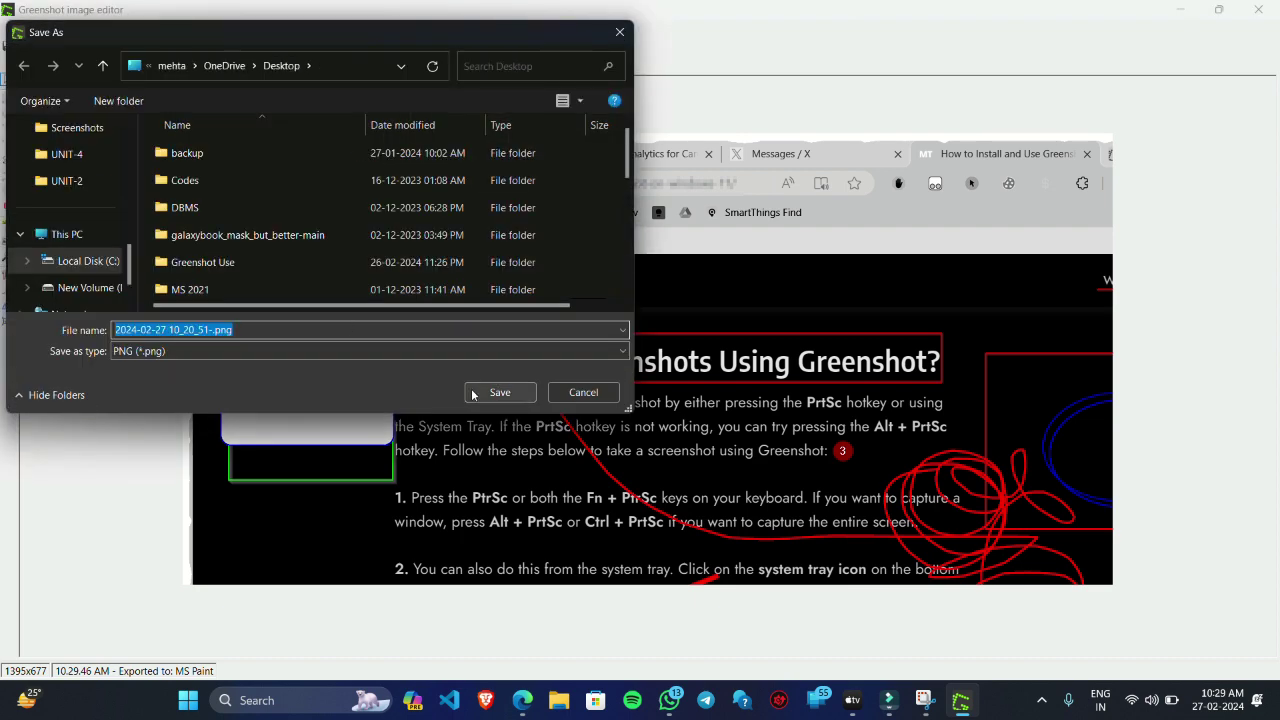
pyautogui.click(497, 392)
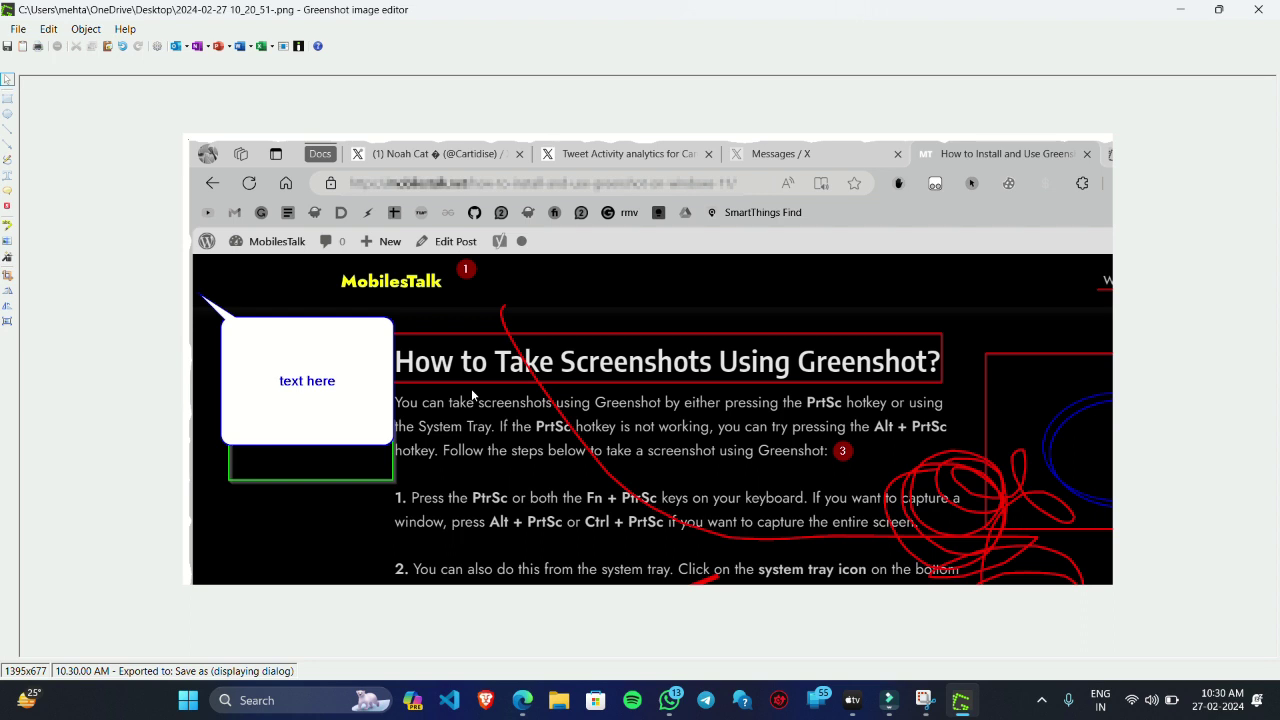